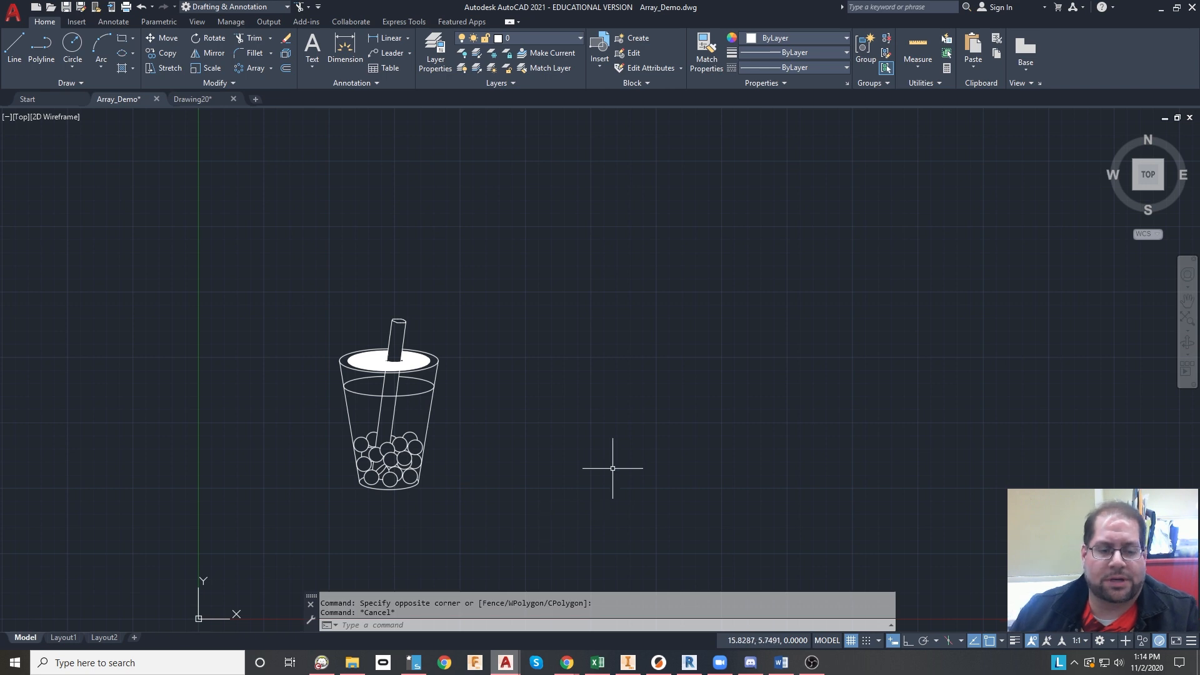
- Create a rectangular array from all objects of the boba cup
middle_click_drag(793, 337, 663, 408)
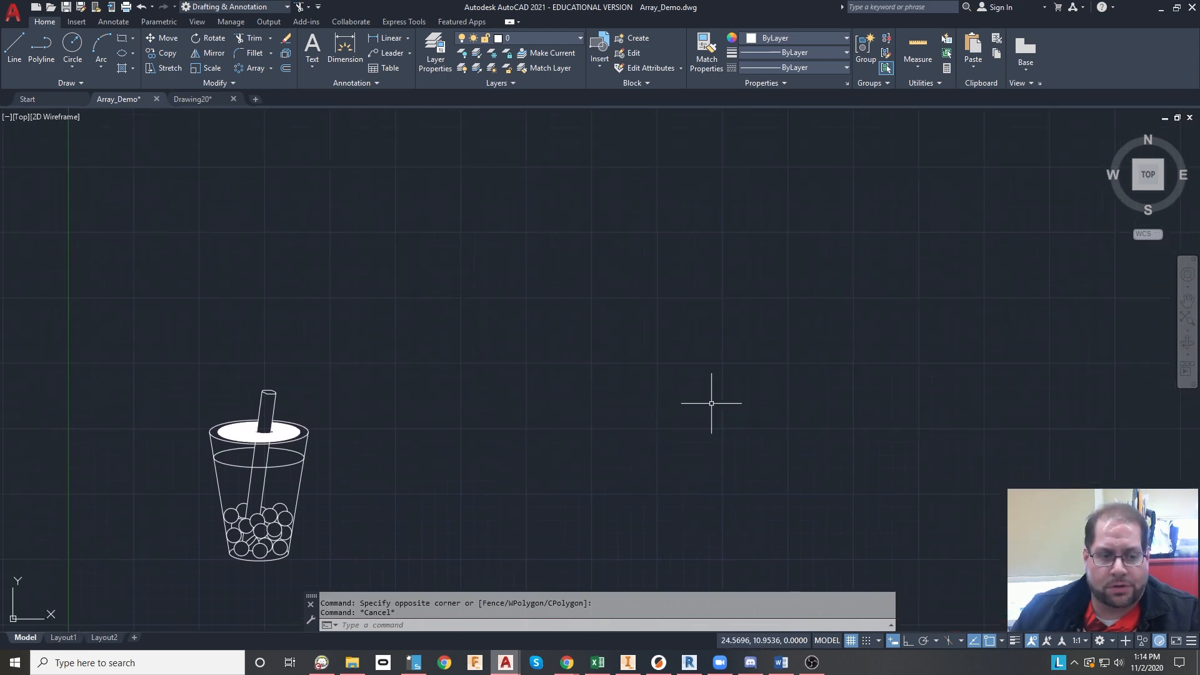
scroll(782, 397, "down", 3)
mouse_move(925, 402)
middle_mouse_down()
mouse_move(753, 461)
mouse_move(710, 461)
middle_mouse_up()
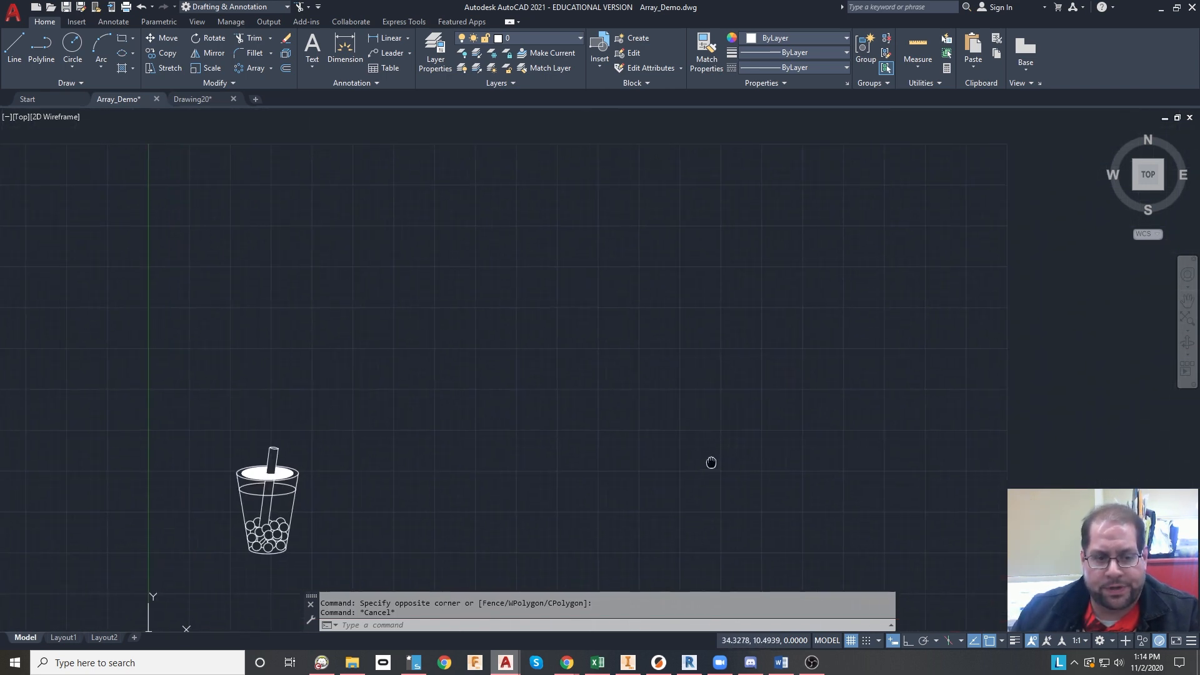
left_click(270, 69)
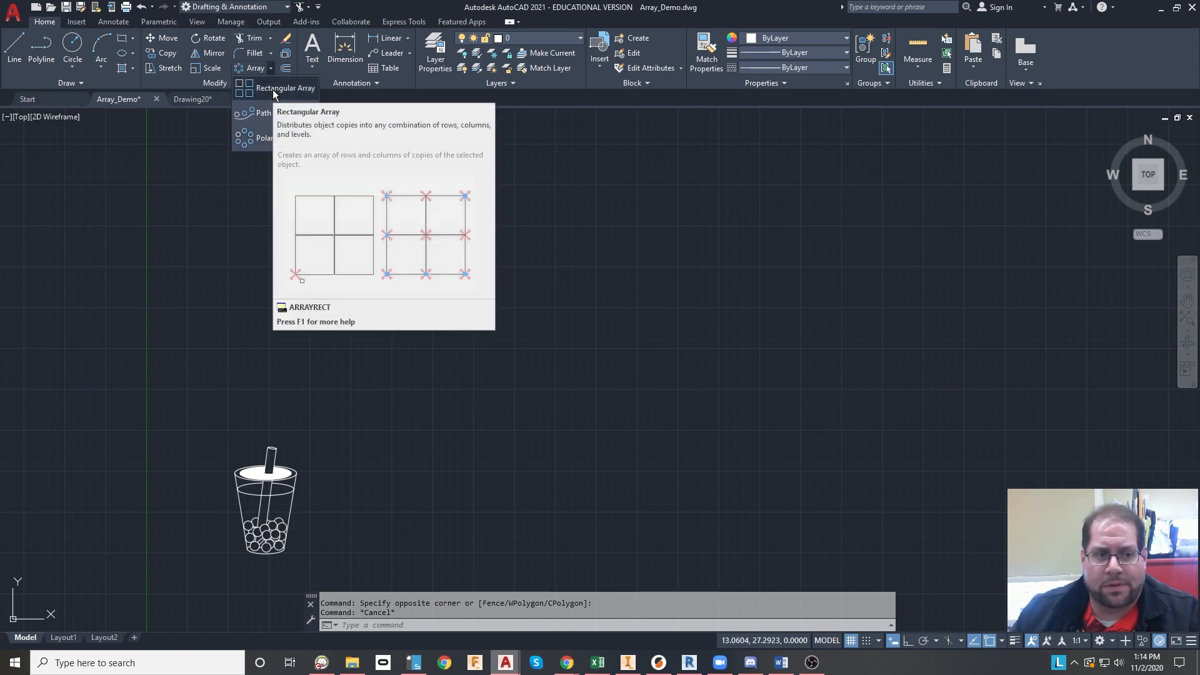
left_click(272, 89)
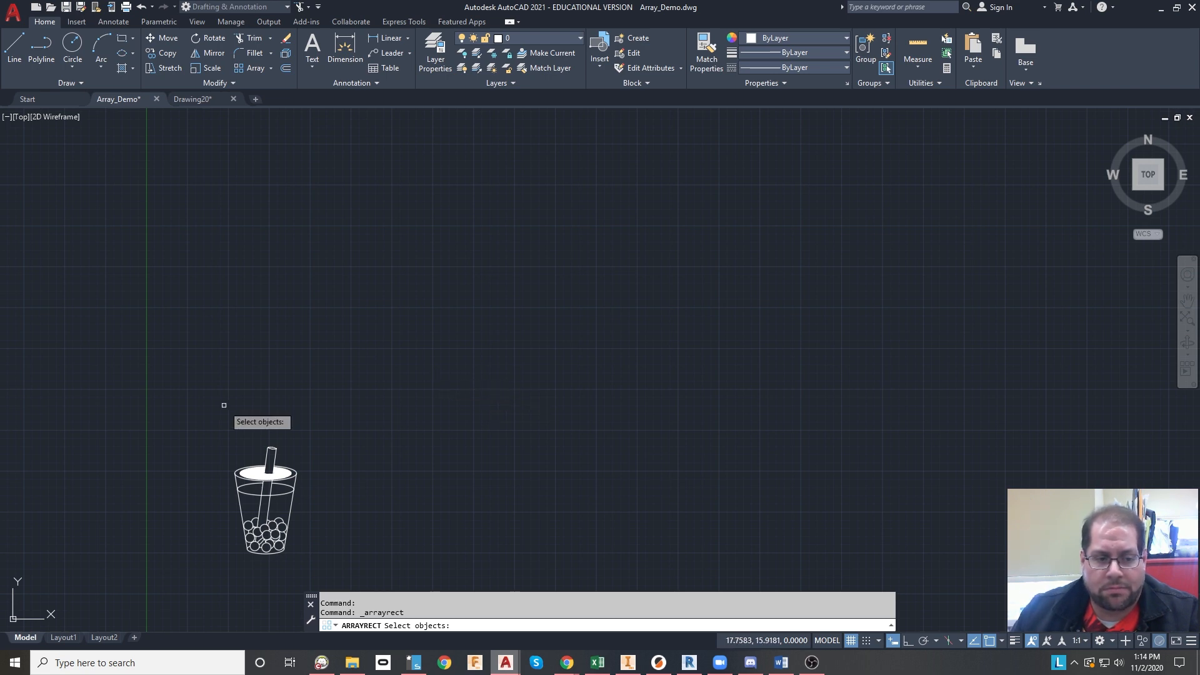
left_click(200, 410)
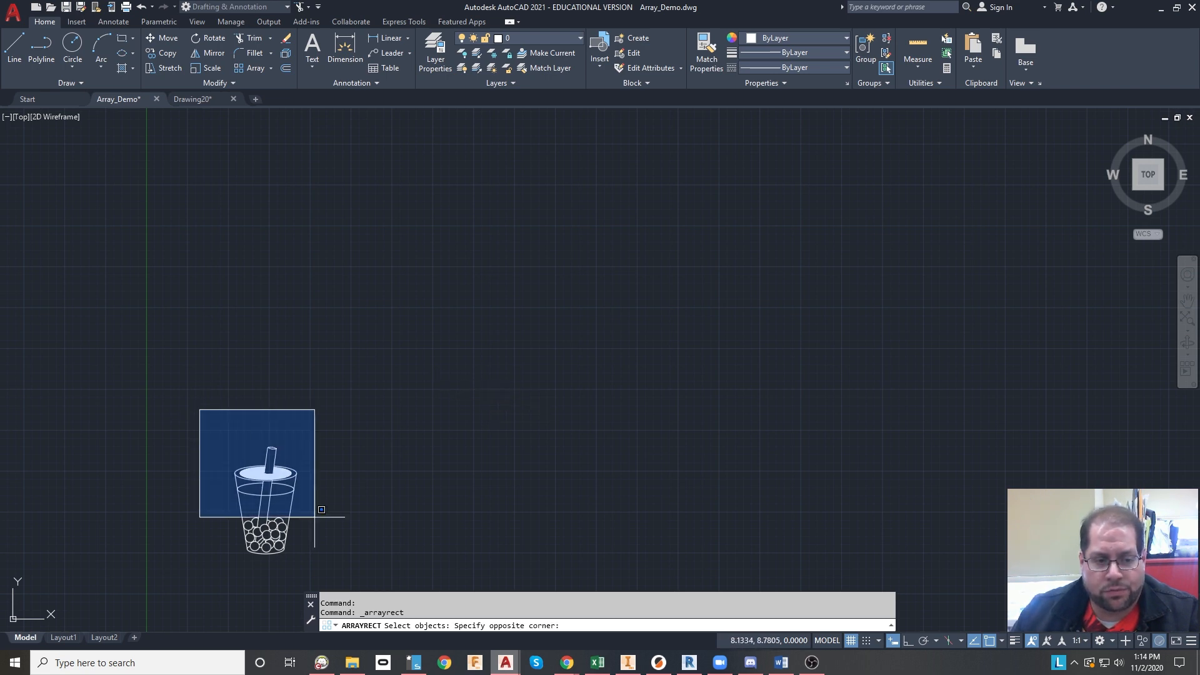
left_click(395, 572)
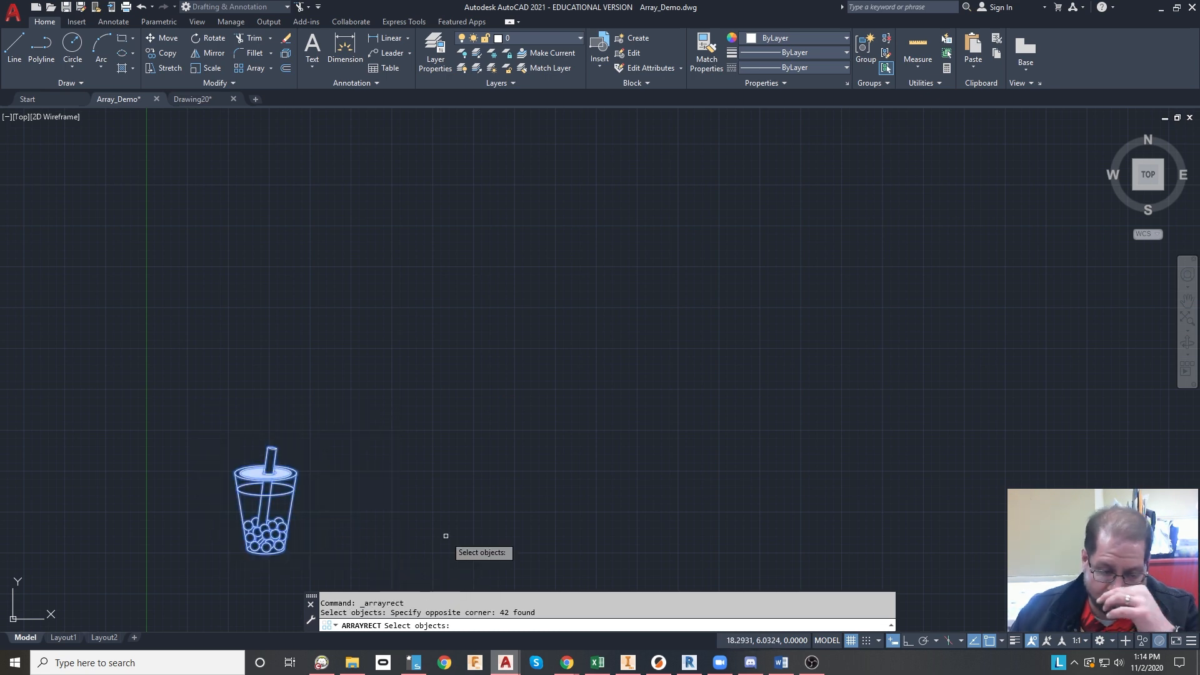
key("Return")
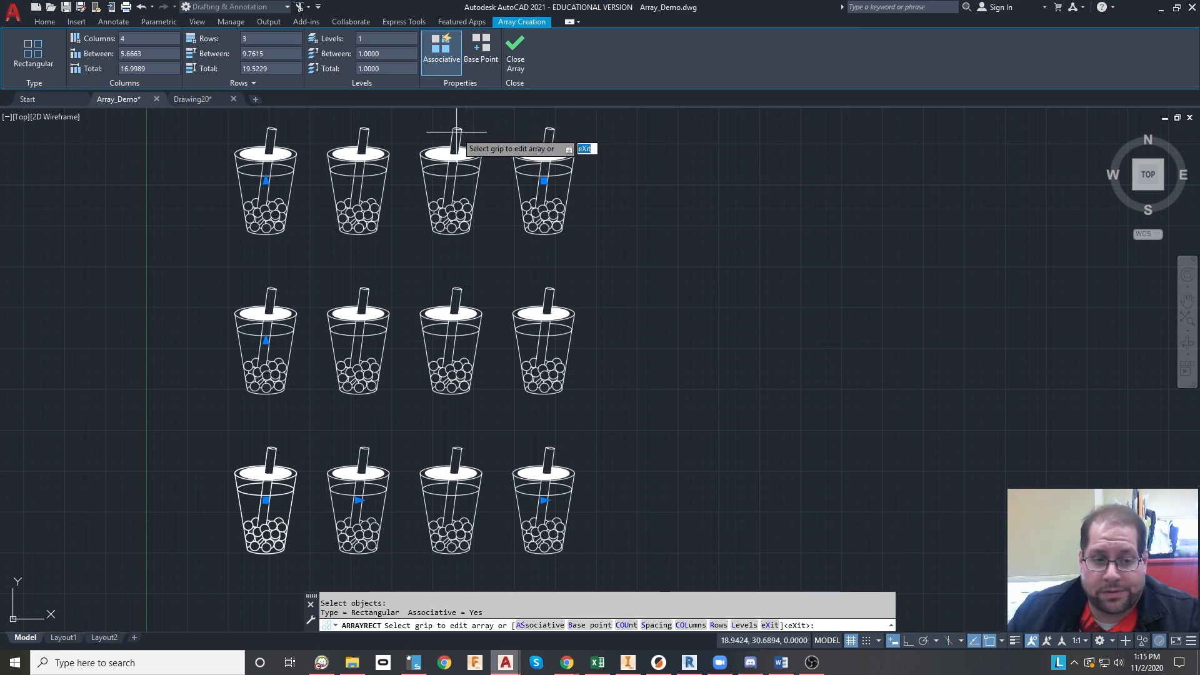
- Set the cup array to 6 columns and 5 rows
left_click(140, 41)
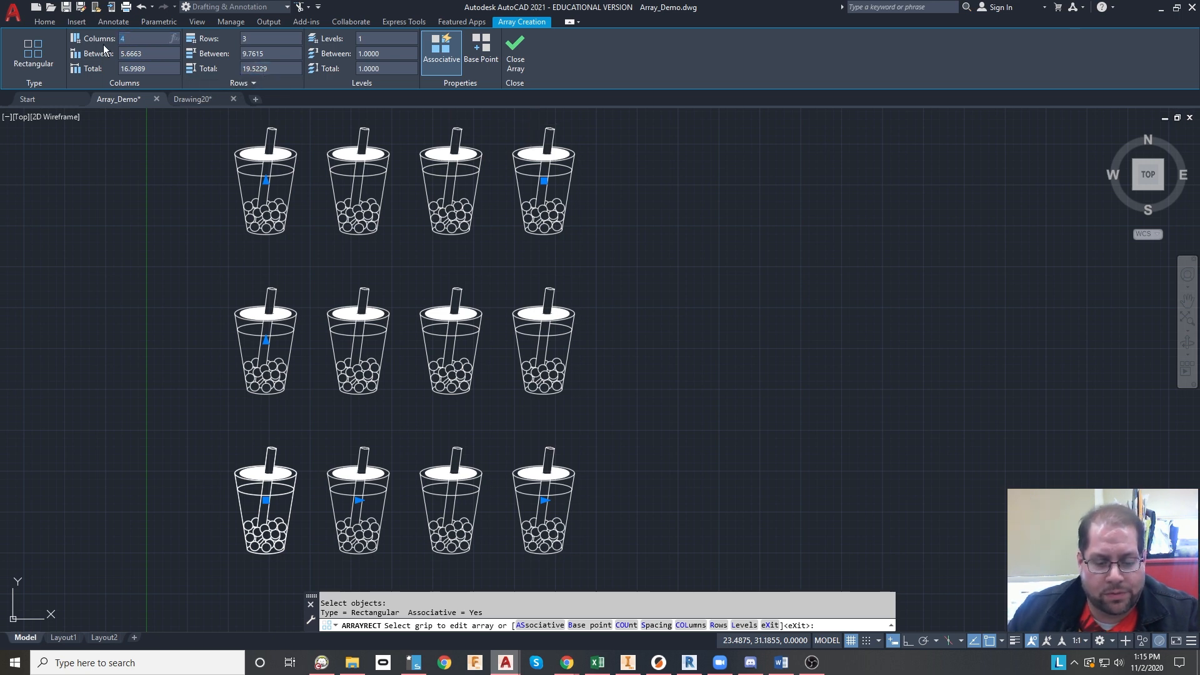
type("6")
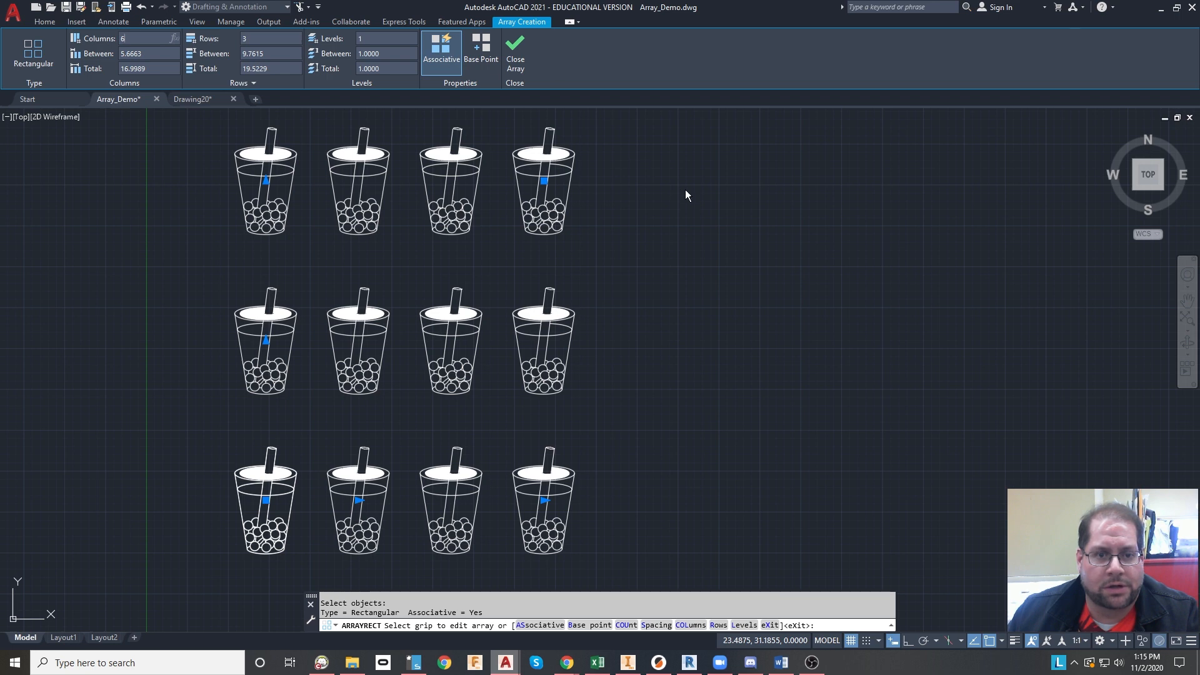
key("Return")
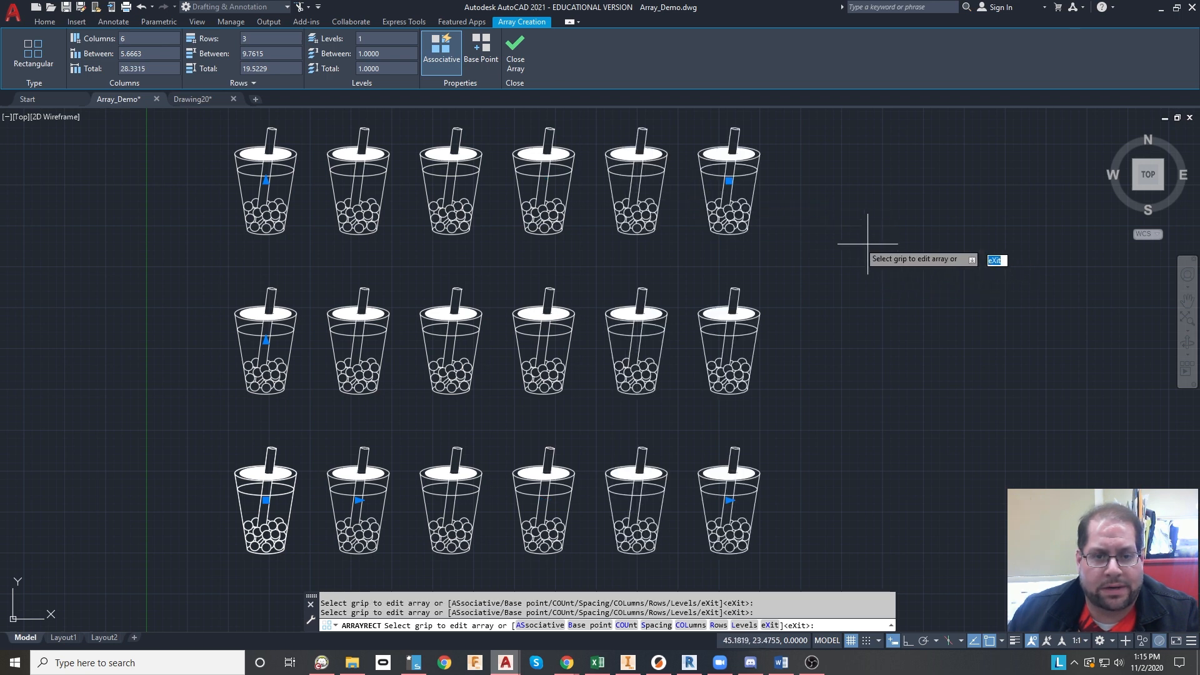
left_click(245, 38)
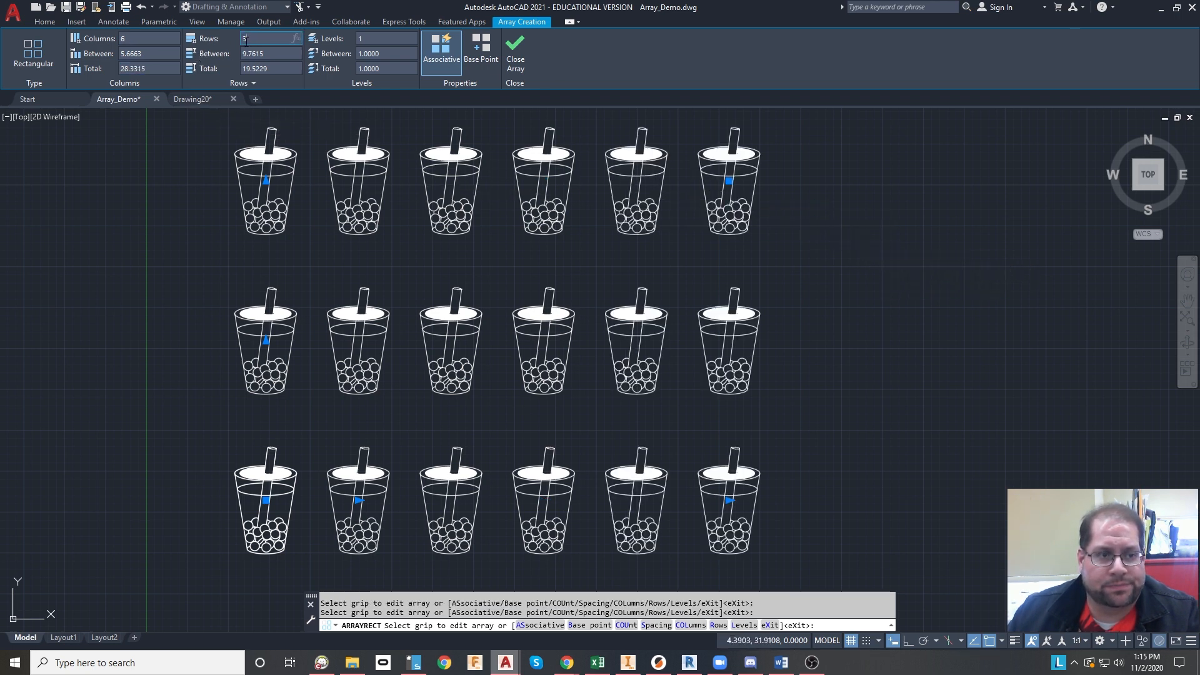
scroll(473, 181, "down", 2)
mouse_move(477, 192)
middle_mouse_down()
mouse_move(456, 206)
mouse_move(431, 286)
middle_mouse_up()
left_click(247, 40)
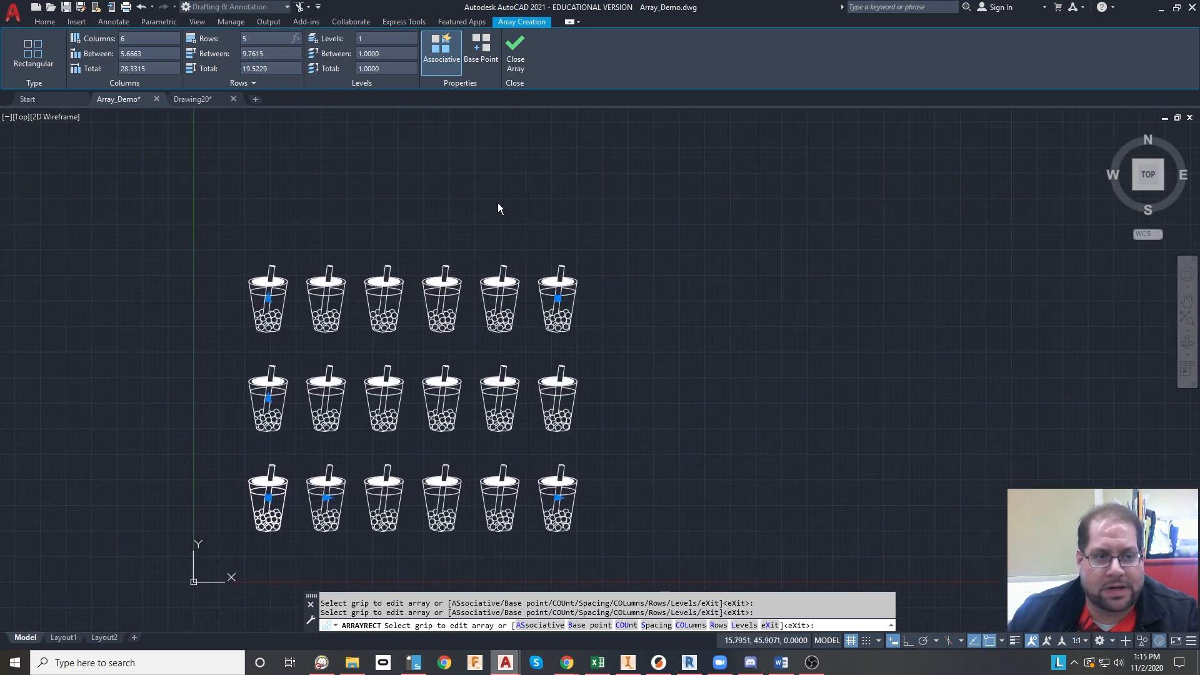
type("5")
key("Return")
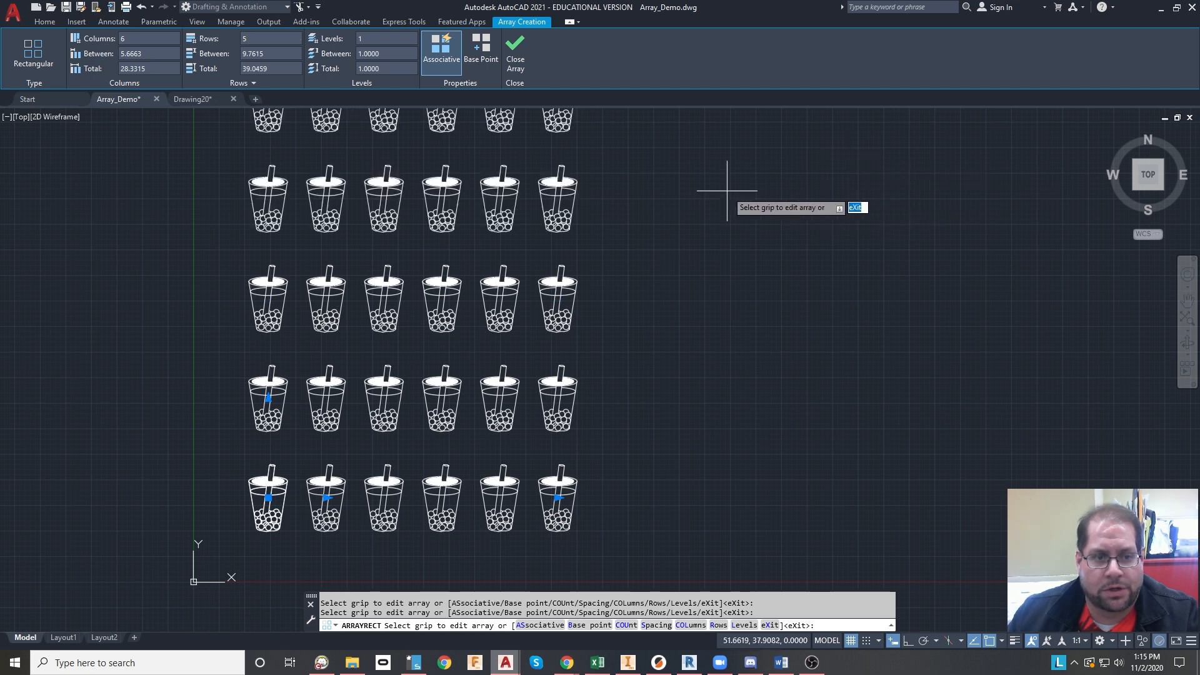
middle_click_drag(727, 190, 723, 260)
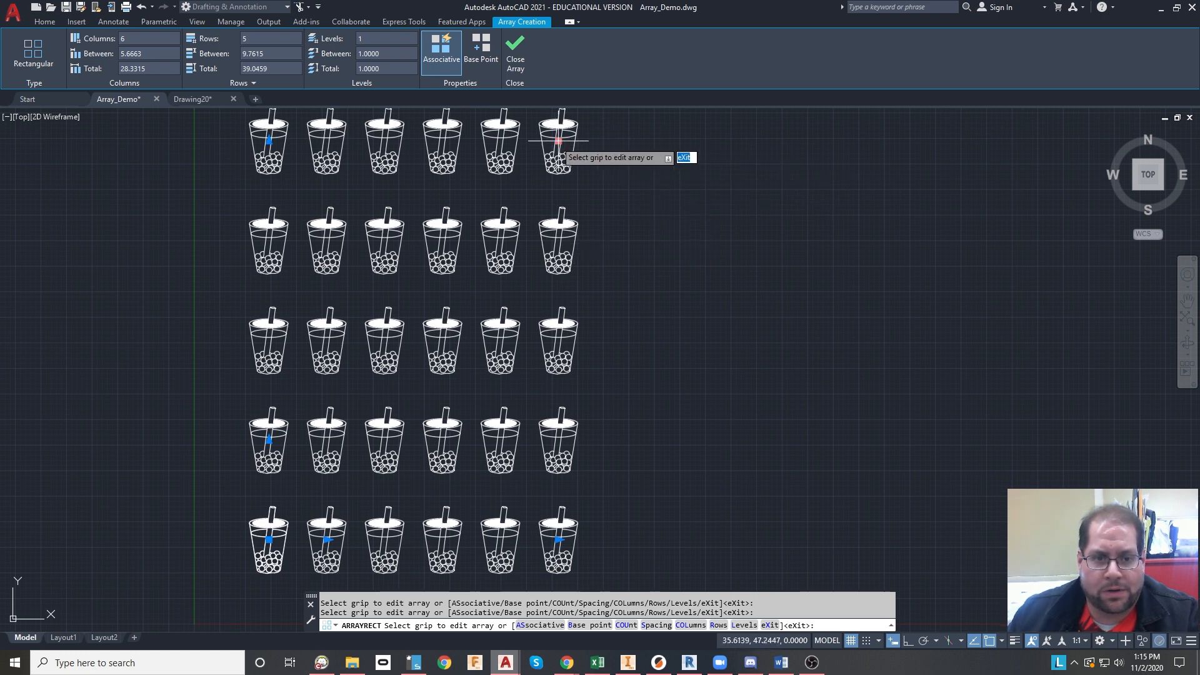
- Resize the cup array with its count grips to 4 rows and 8 columns
left_click(557, 141)
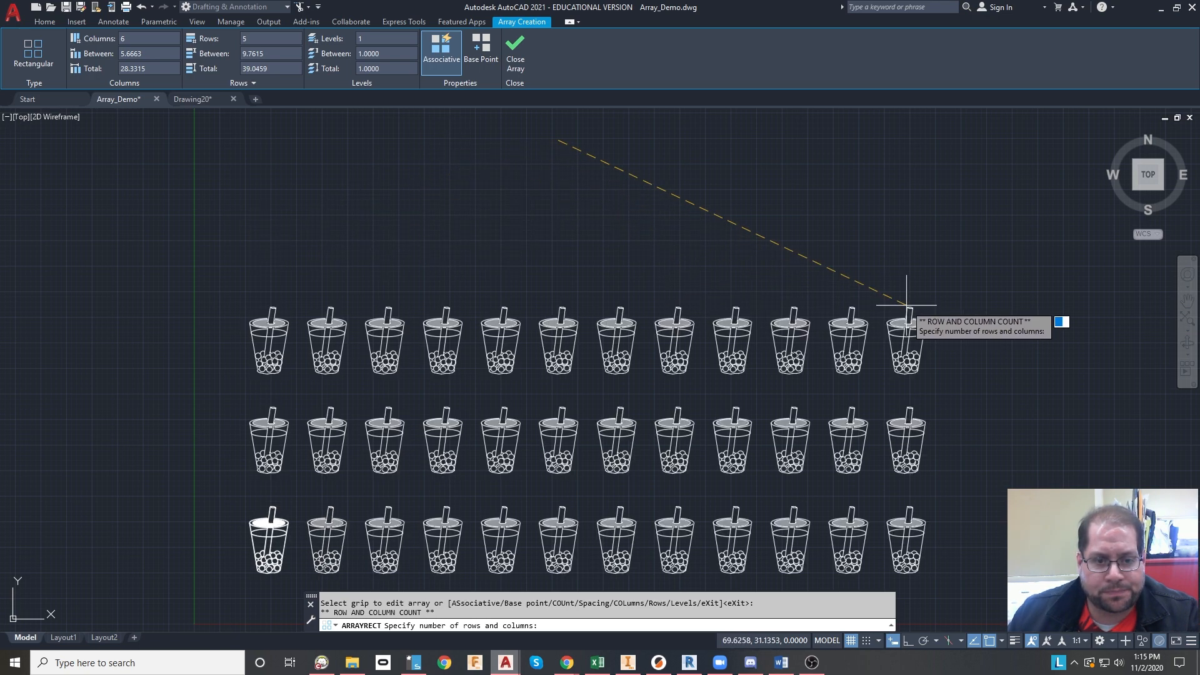
left_click(764, 209)
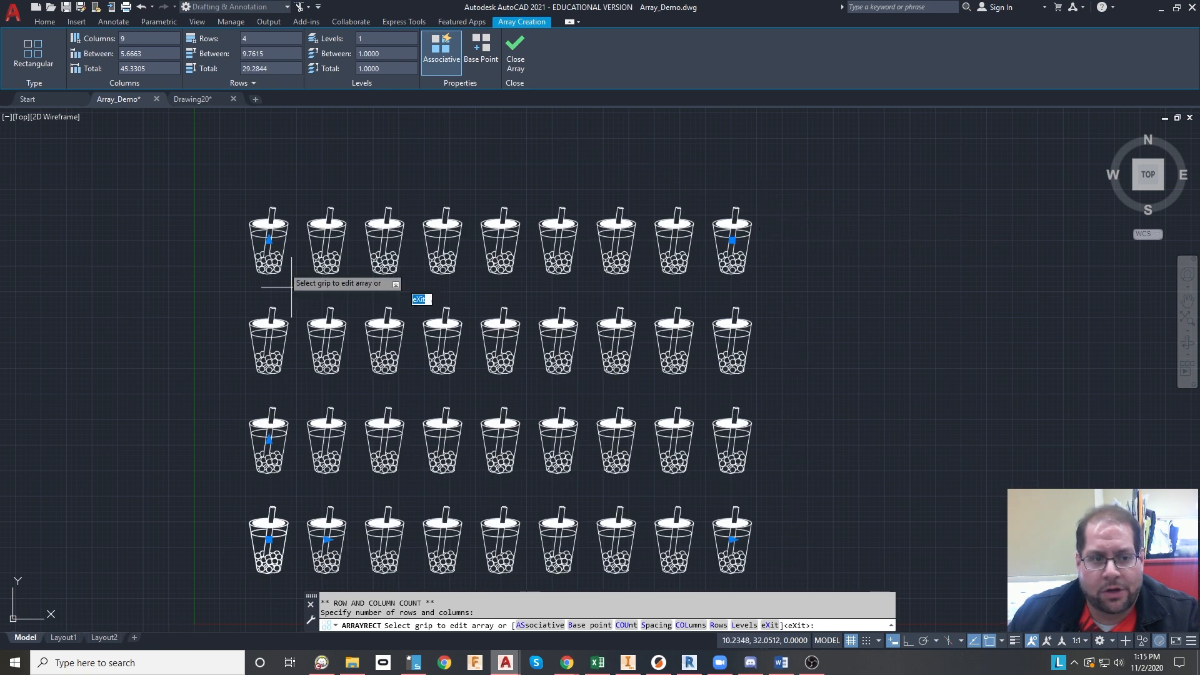
left_click(269, 240)
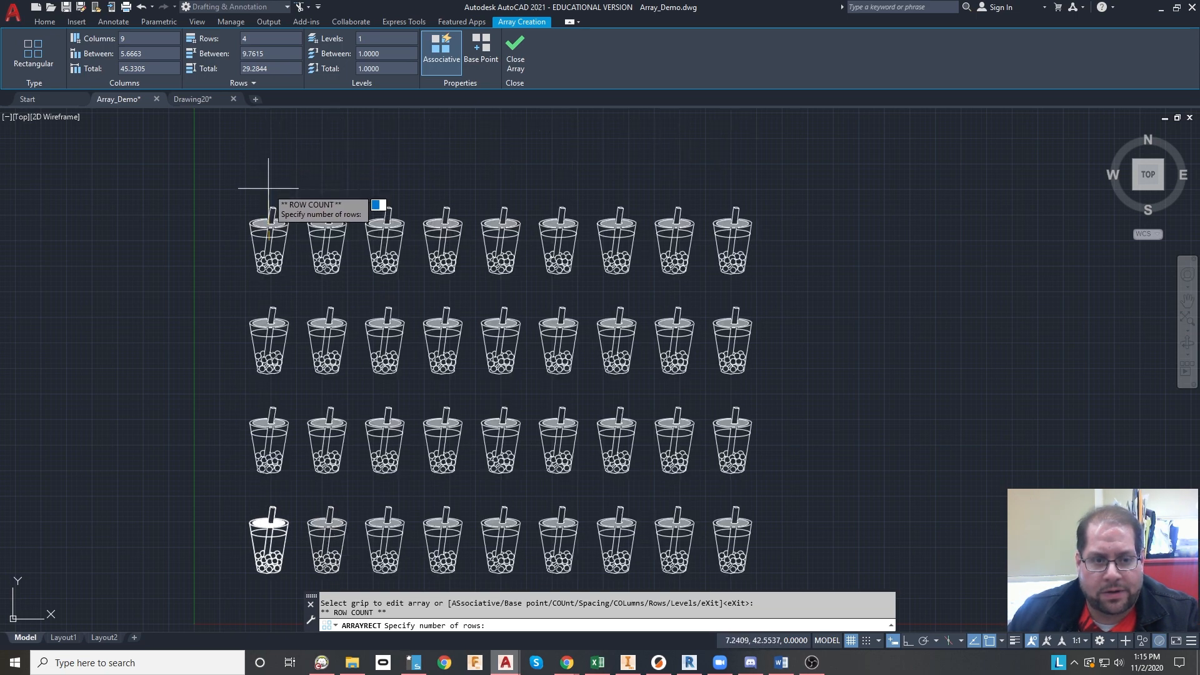
left_click(269, 188)
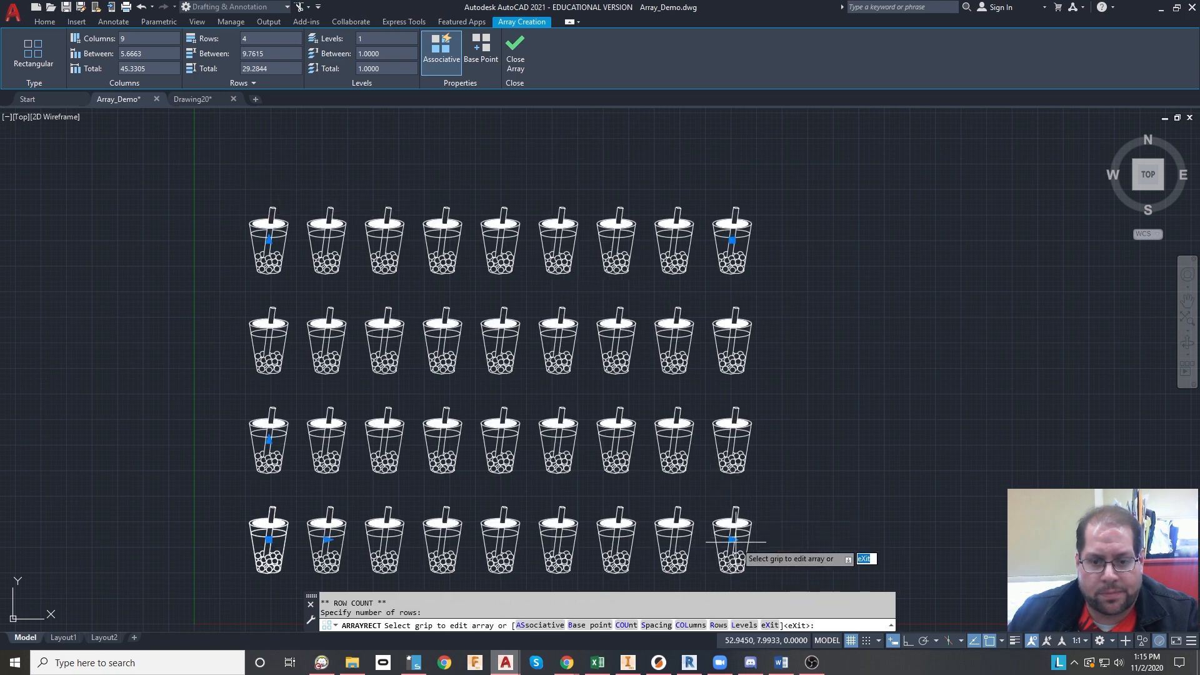
left_click(733, 539)
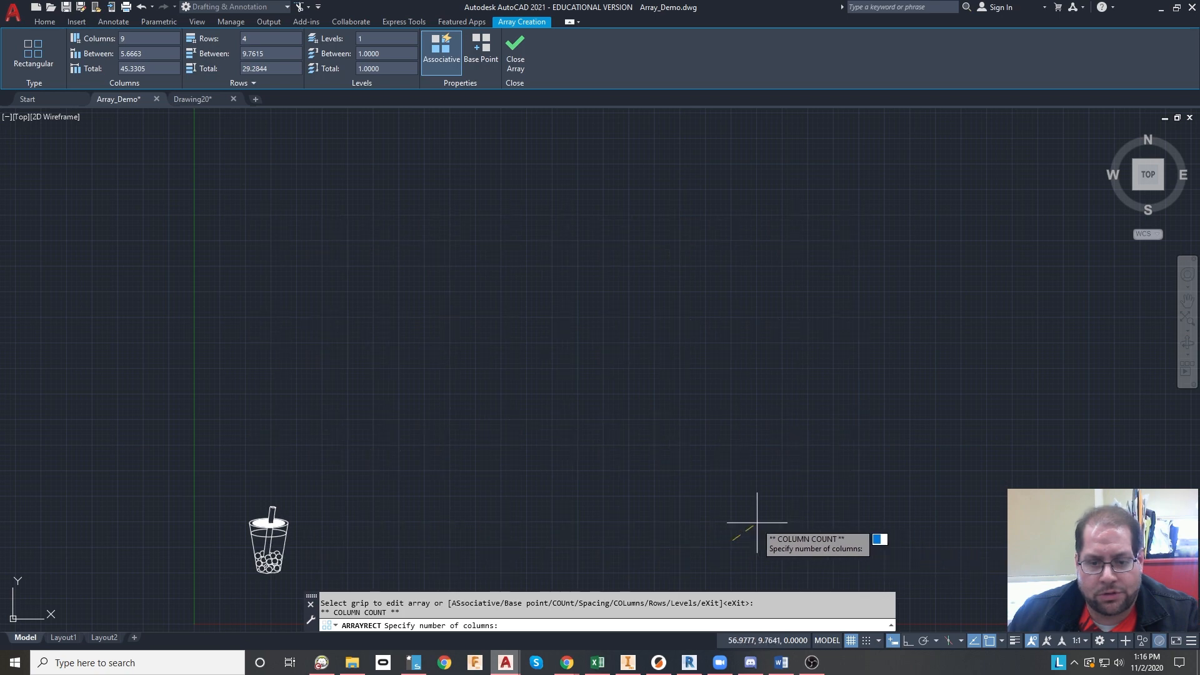
left_click(727, 525)
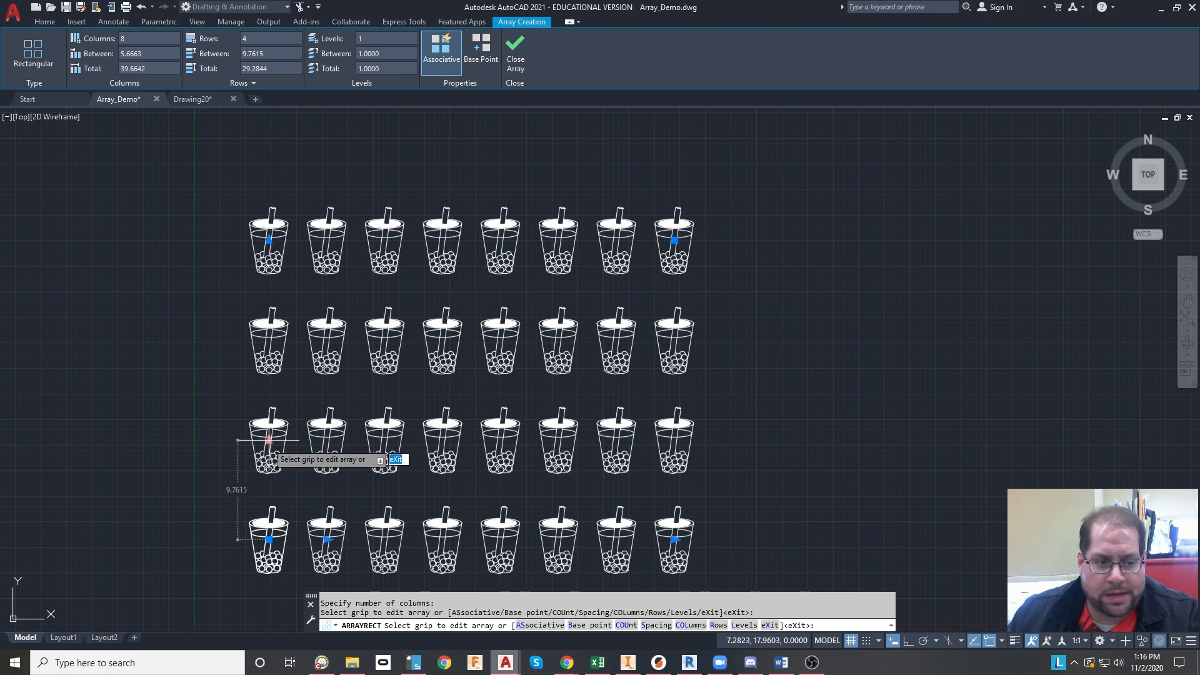
- Tighten the array's row spacing to about 8.4 with its grip and set the column spacing to 5
left_click(275, 446)
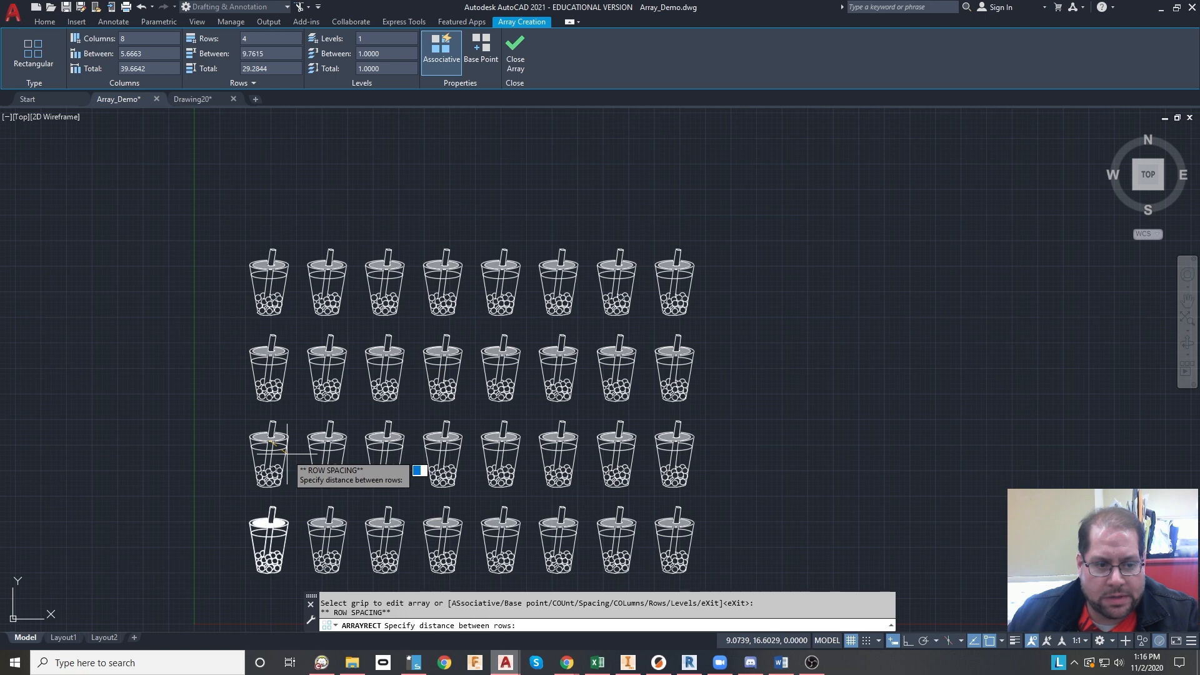
left_click(287, 455)
left_click(327, 541)
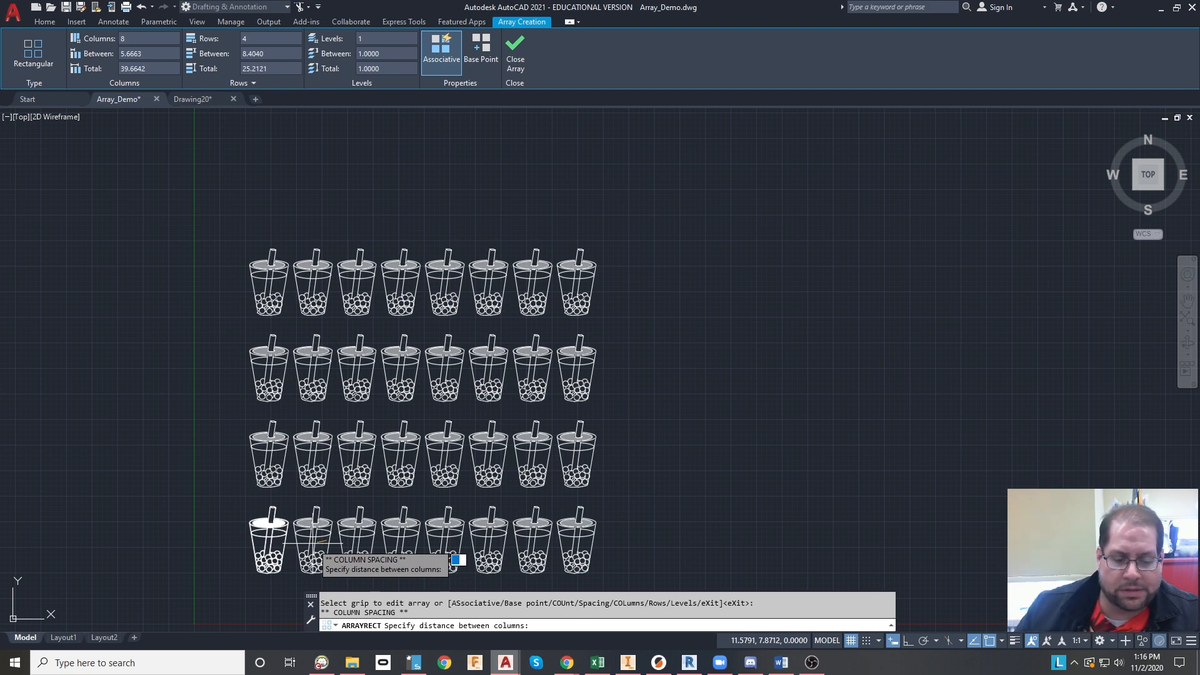
type("5")
key("Return")
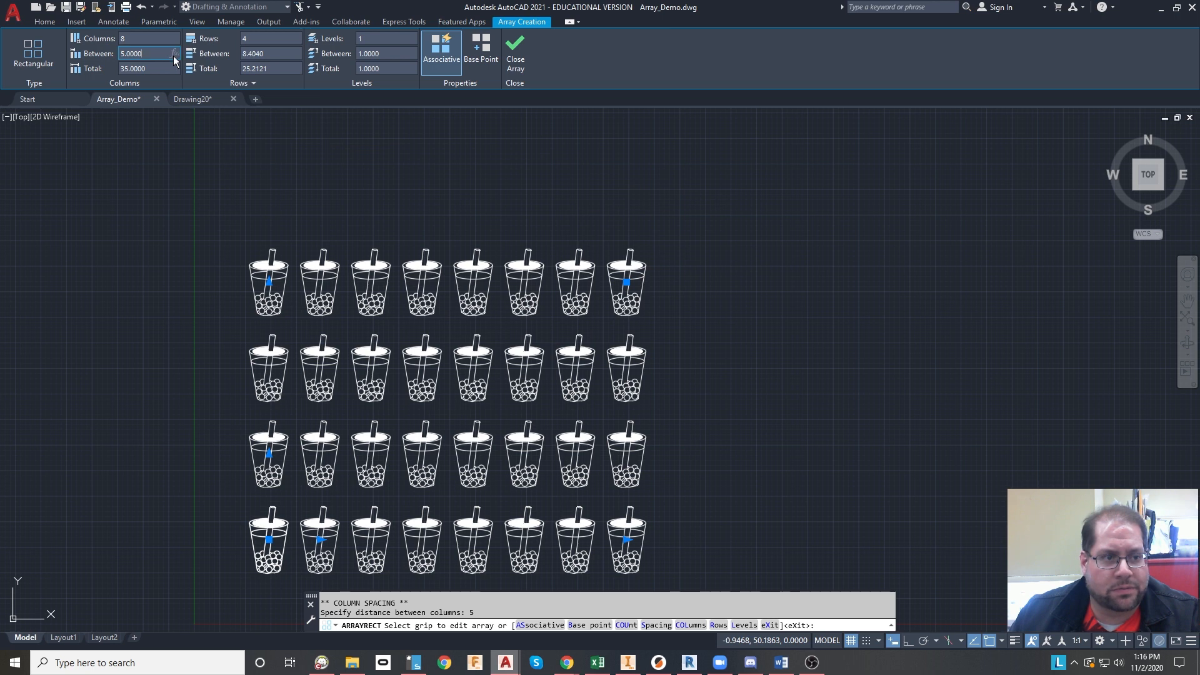
- Set the column spacing to 10, followed by a total column distance of 50
left_click(145, 58)
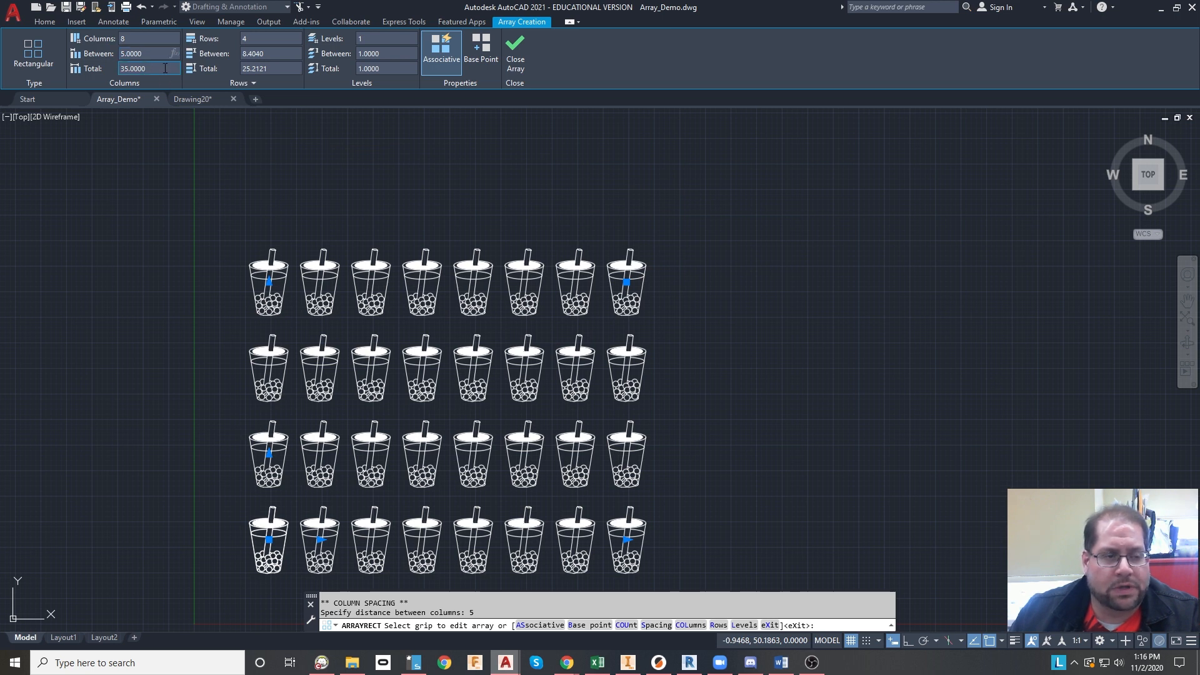
double_click(124, 53)
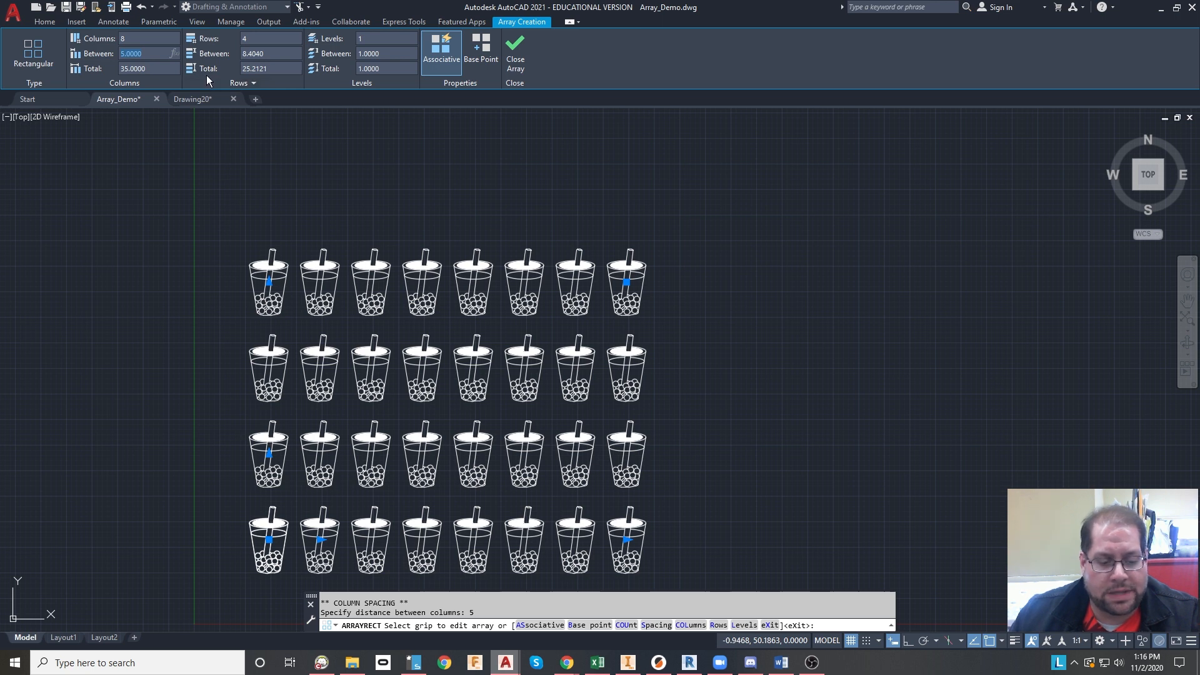
type("10")
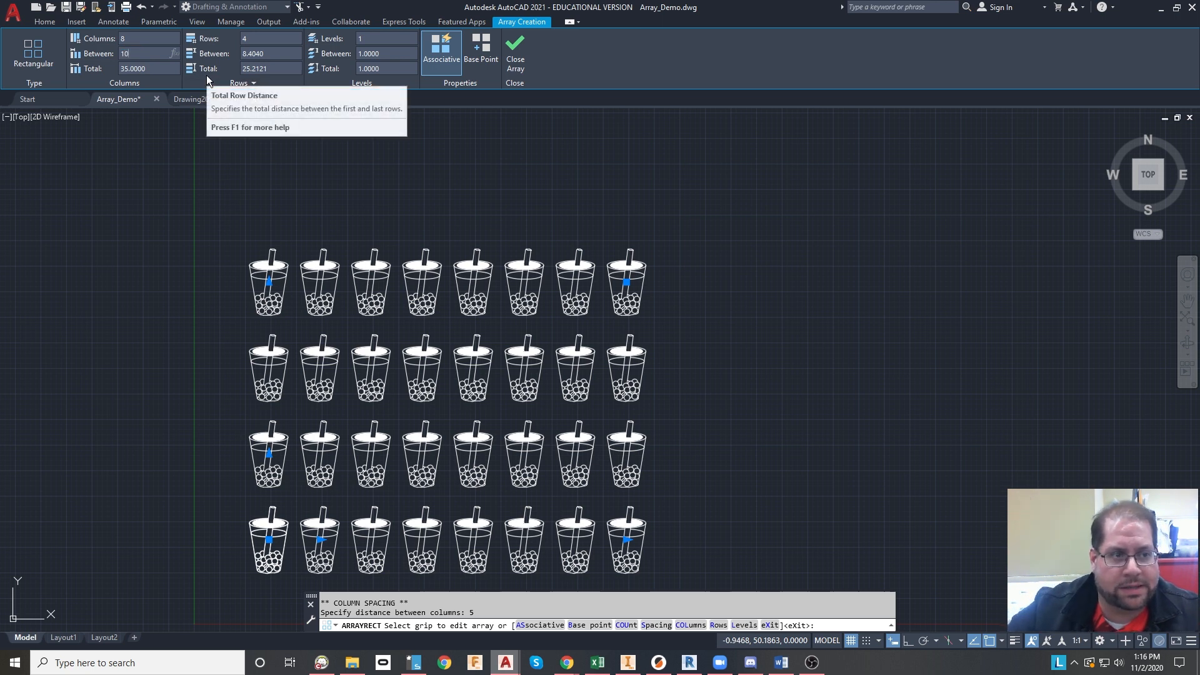
key("Return")
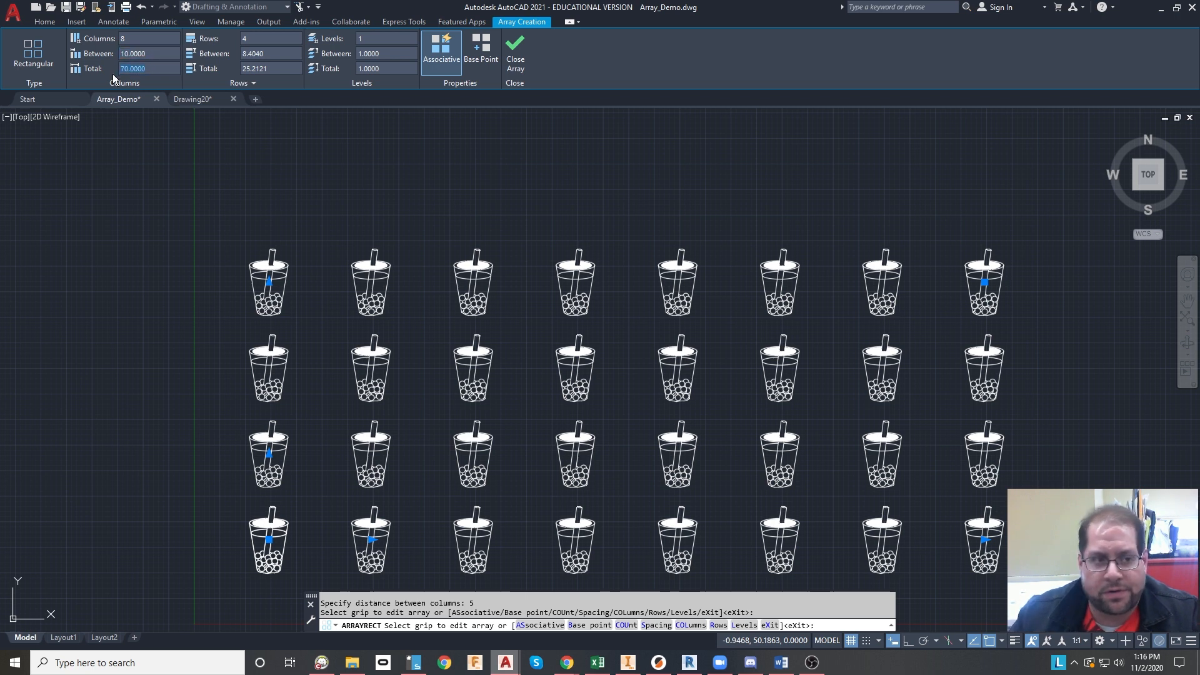
key("Return")
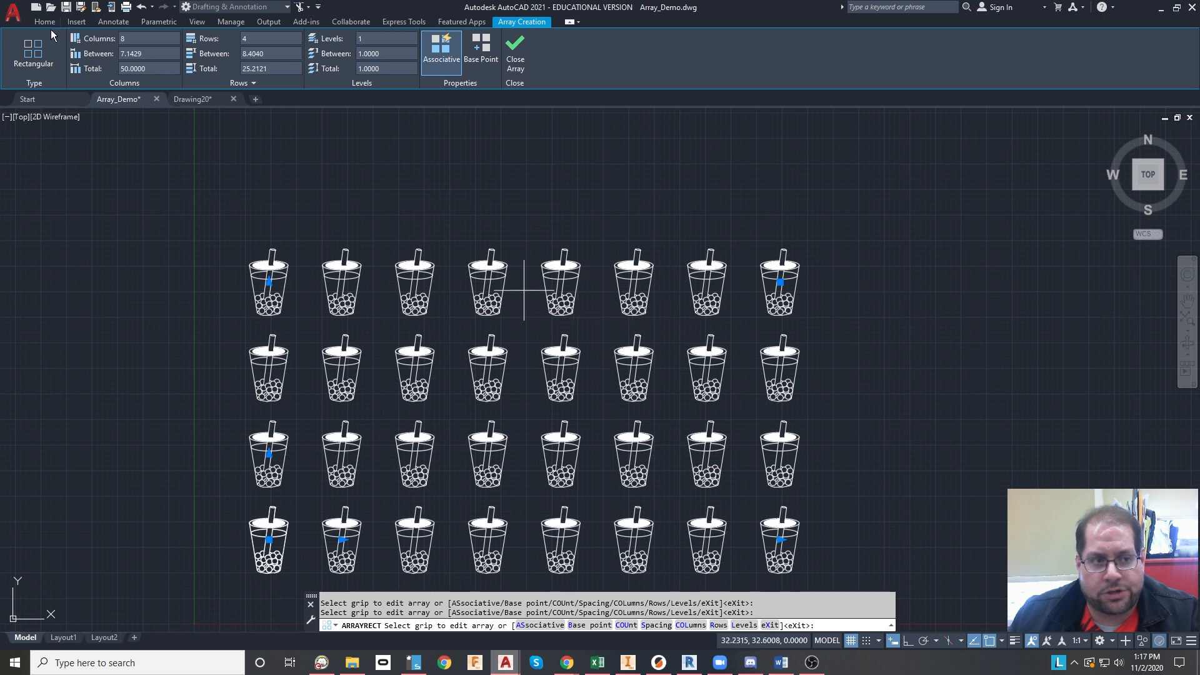
- Finish the rectangular array, reselect it to view its editing options, and close the array editor
left_click(164, 55)
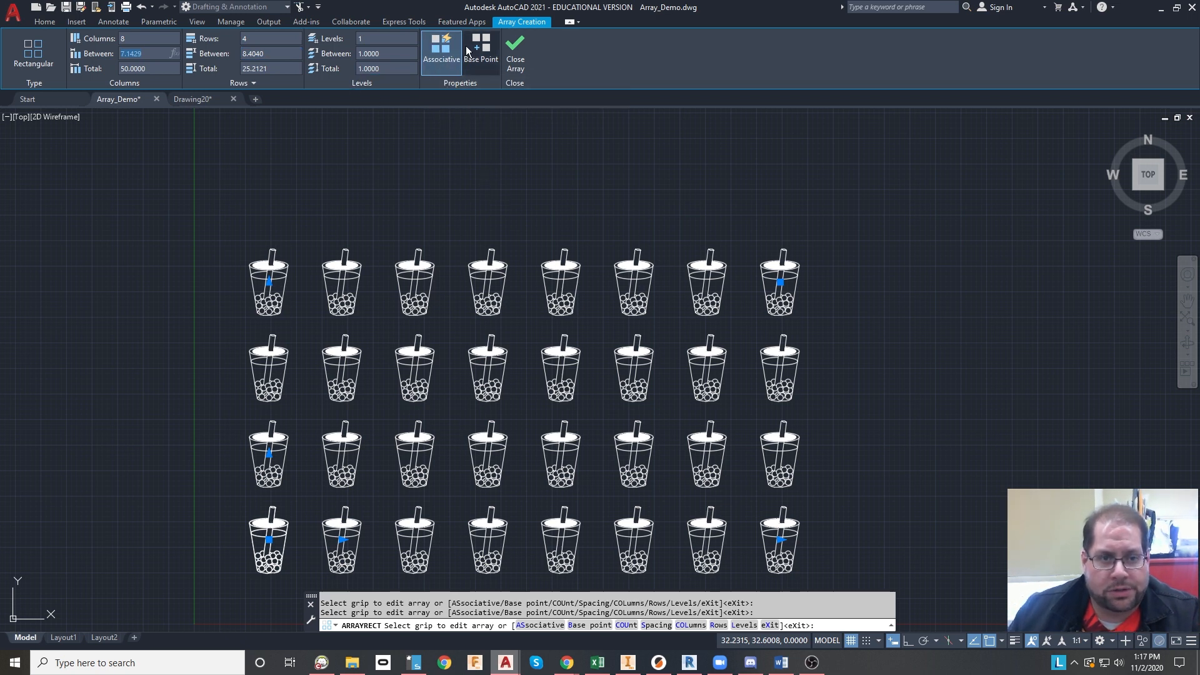
left_click(513, 60)
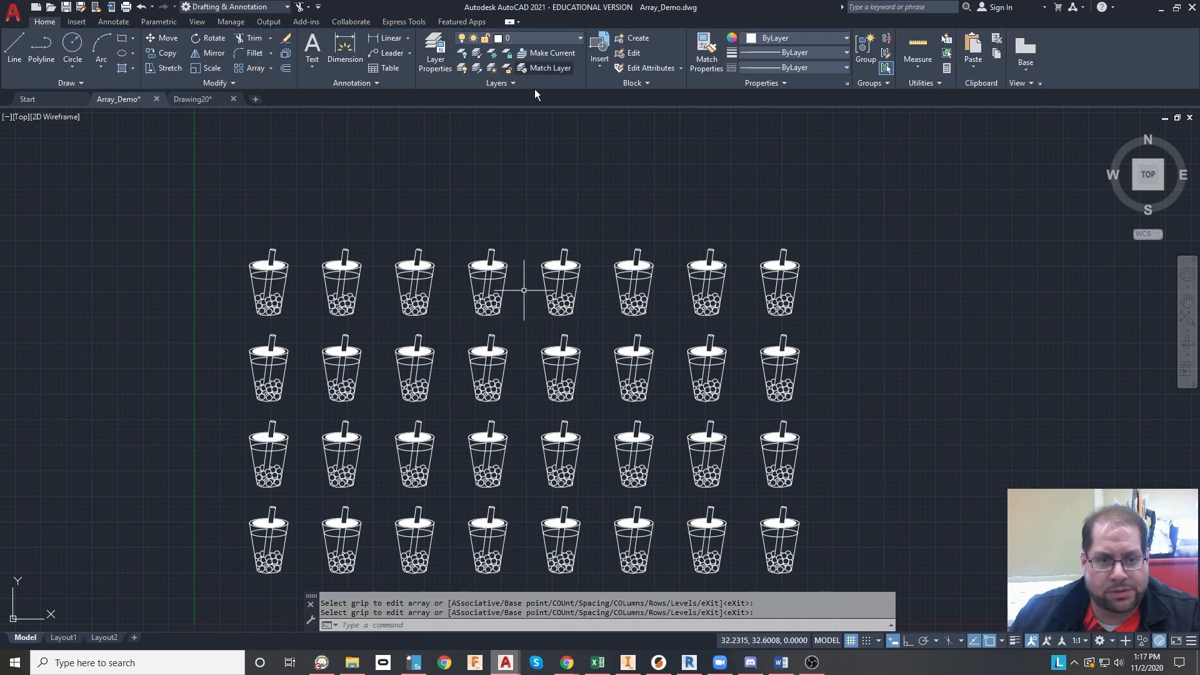
left_click(875, 278)
left_click(803, 367)
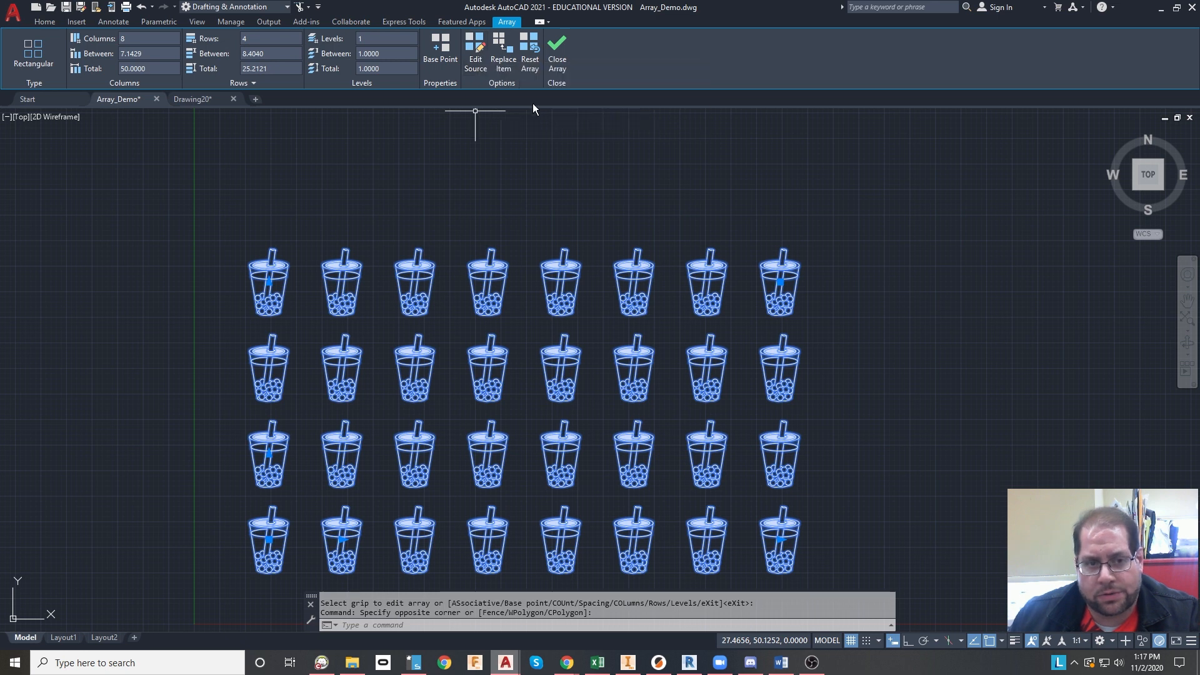
left_click(555, 60)
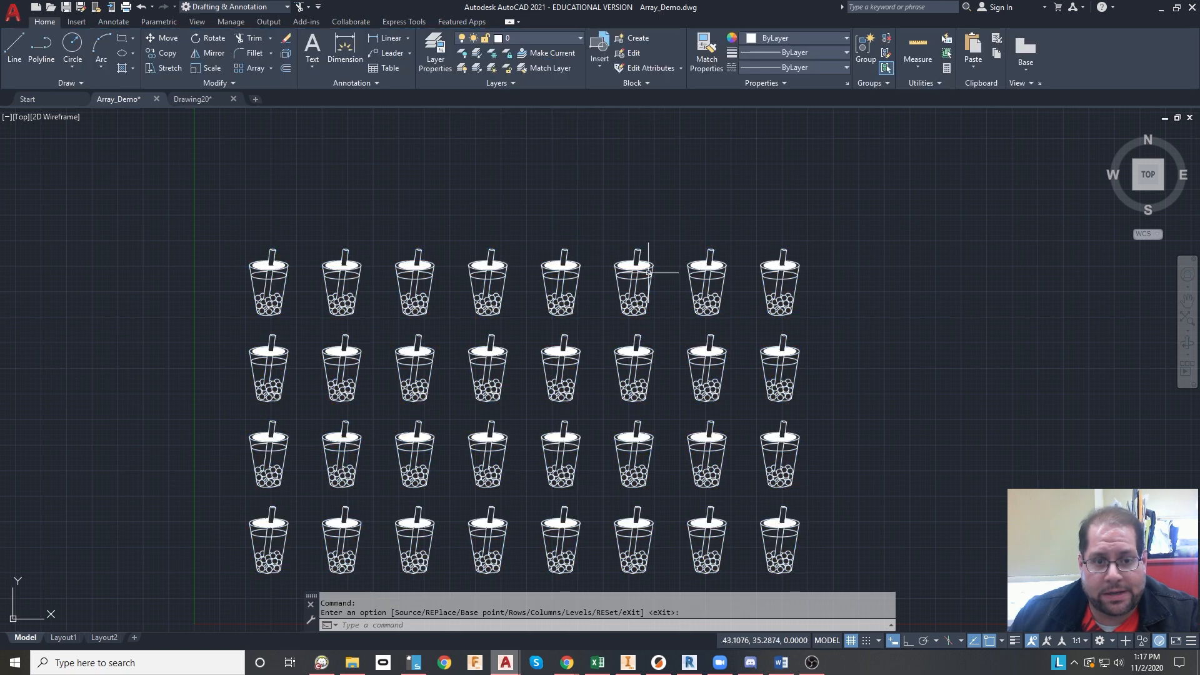
- Examine the elliptical outline of the cat face beside the separate boba cup, leaving it unselected
middle_click_drag(937, 430, 592, 394)
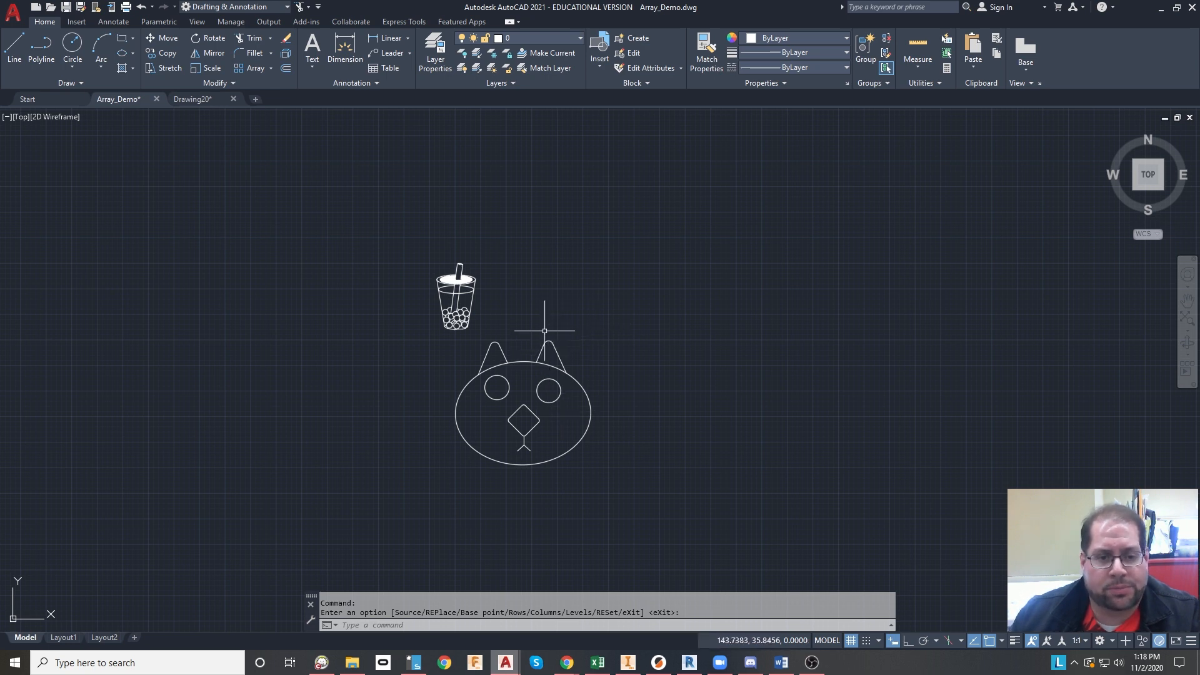
key("Return")
left_click(590, 426)
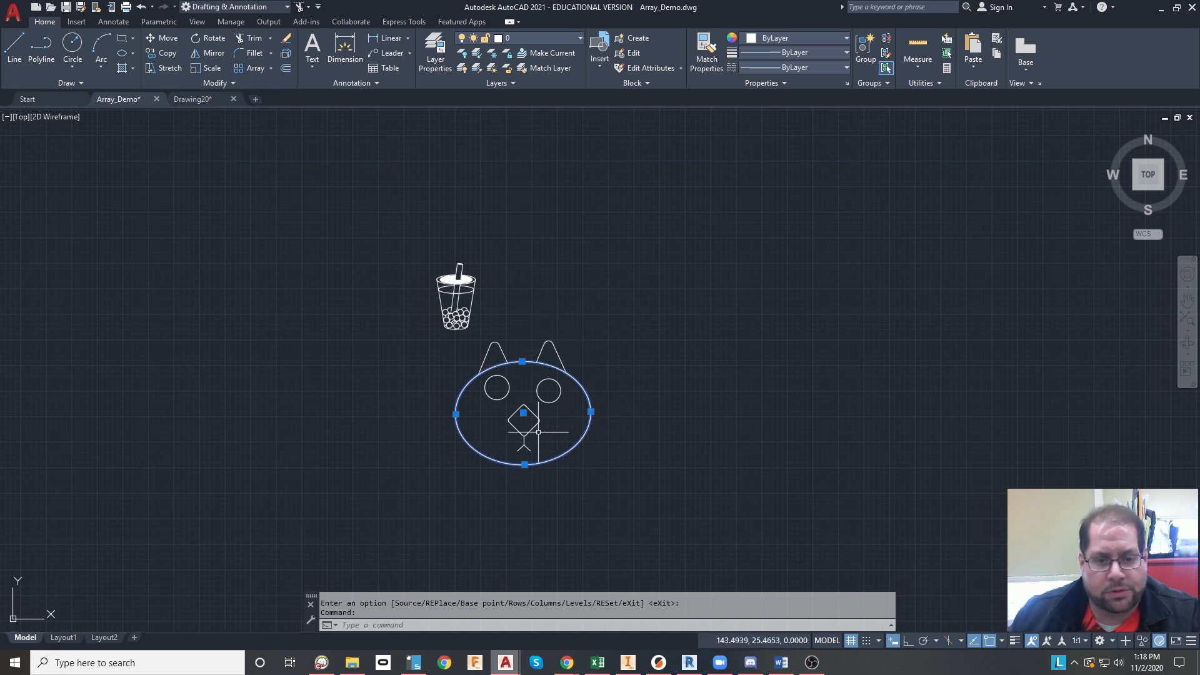
key("Escape")
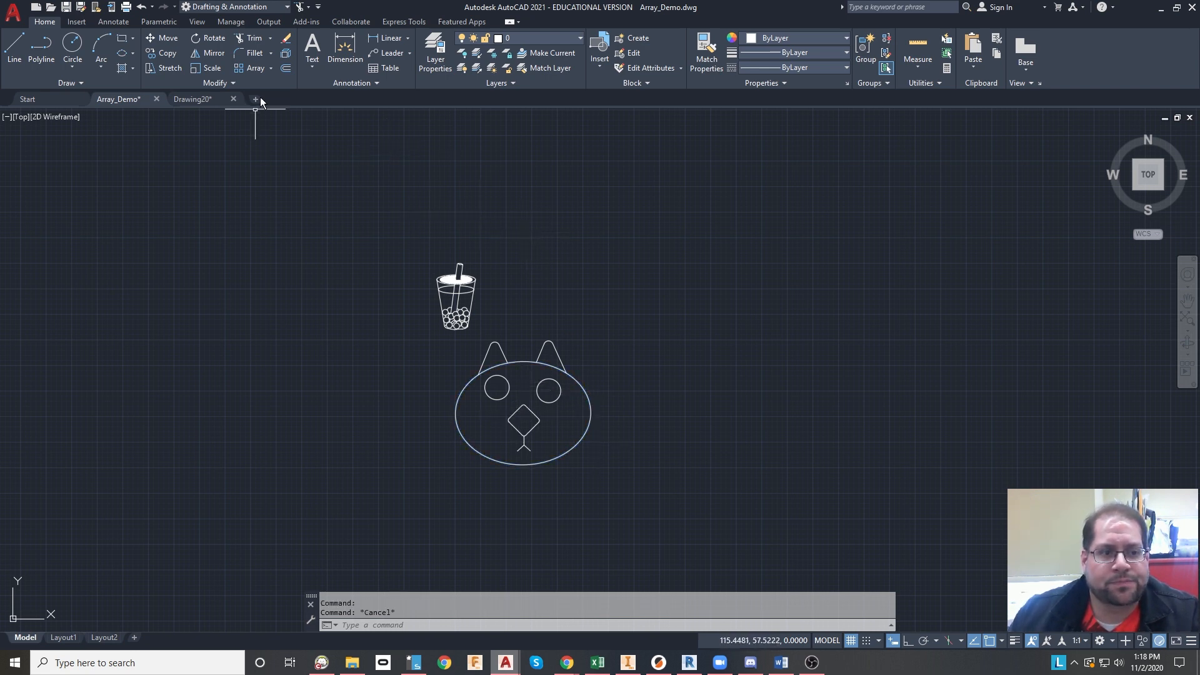
- Create a polar array of the boba cup, centred on the middle of the cat face
left_click(271, 69)
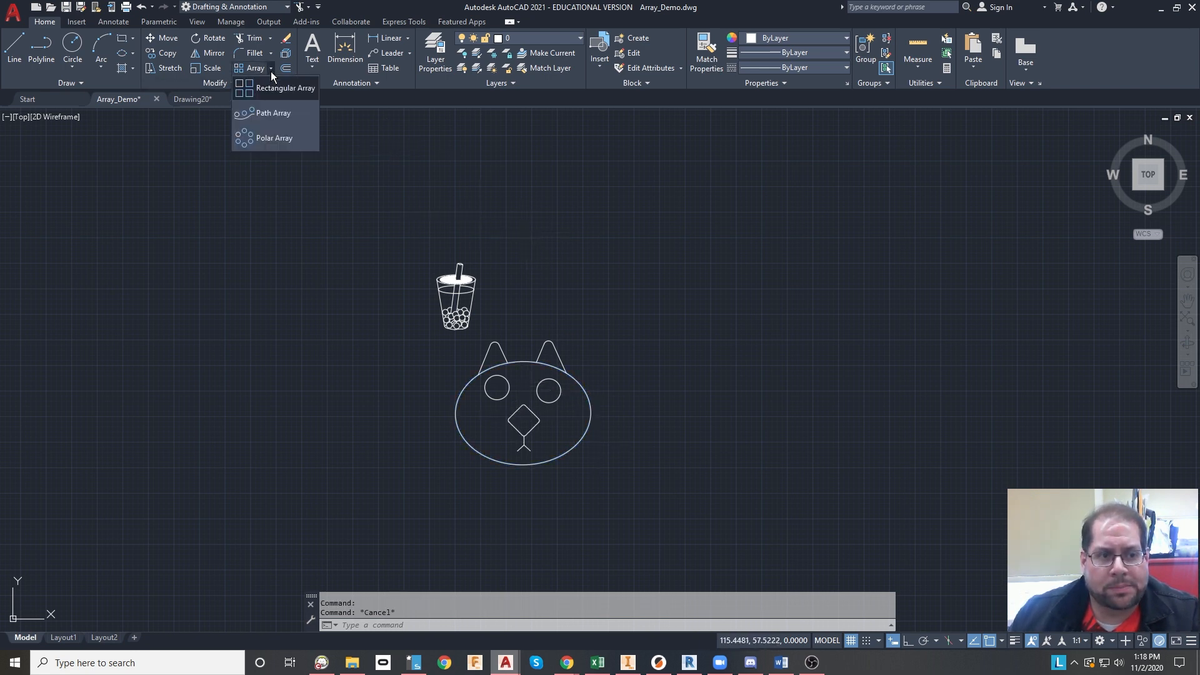
left_click(275, 138)
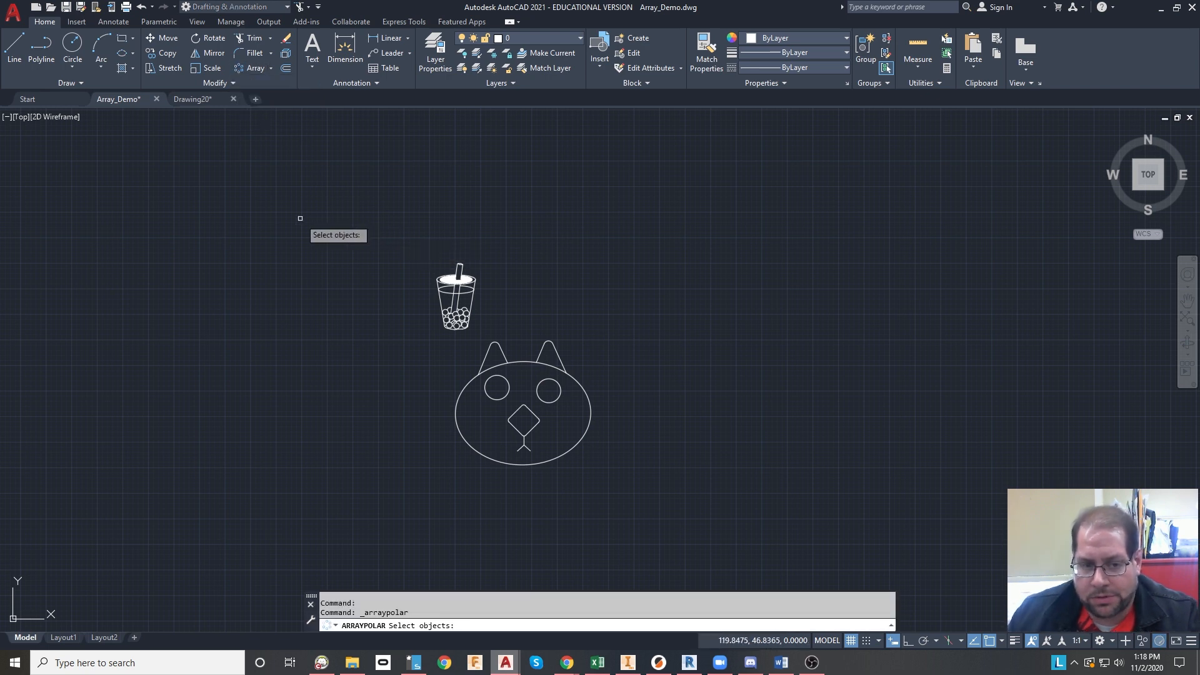
left_click(412, 249)
left_click(490, 333)
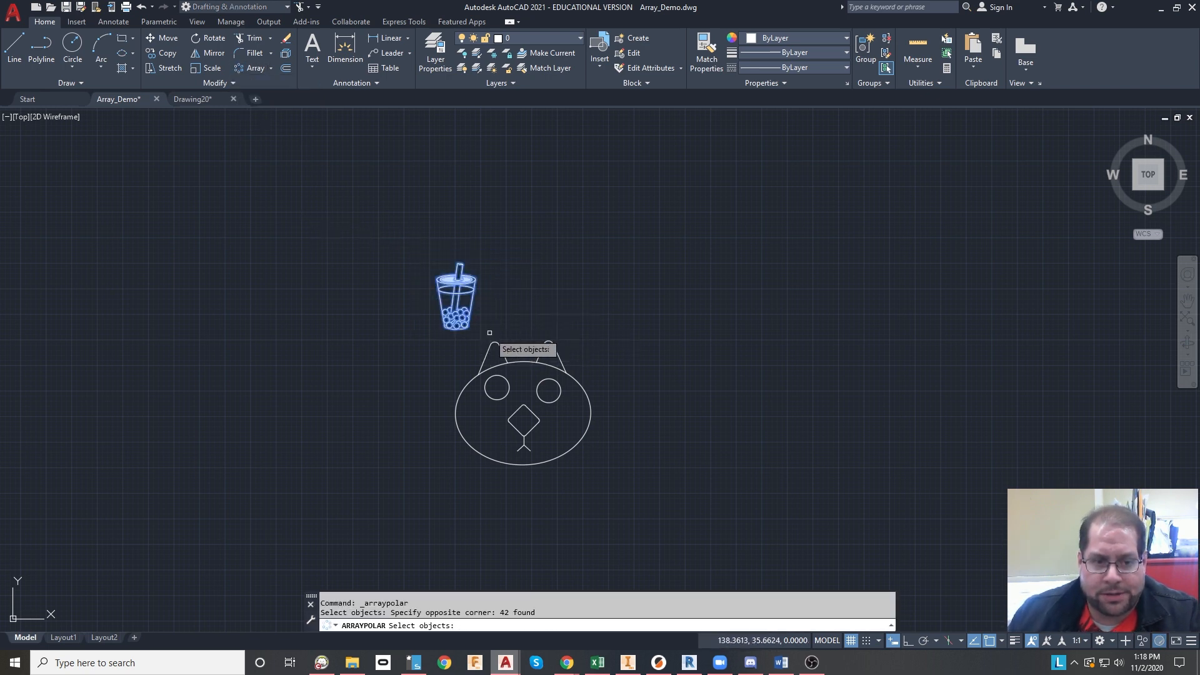
key("Return")
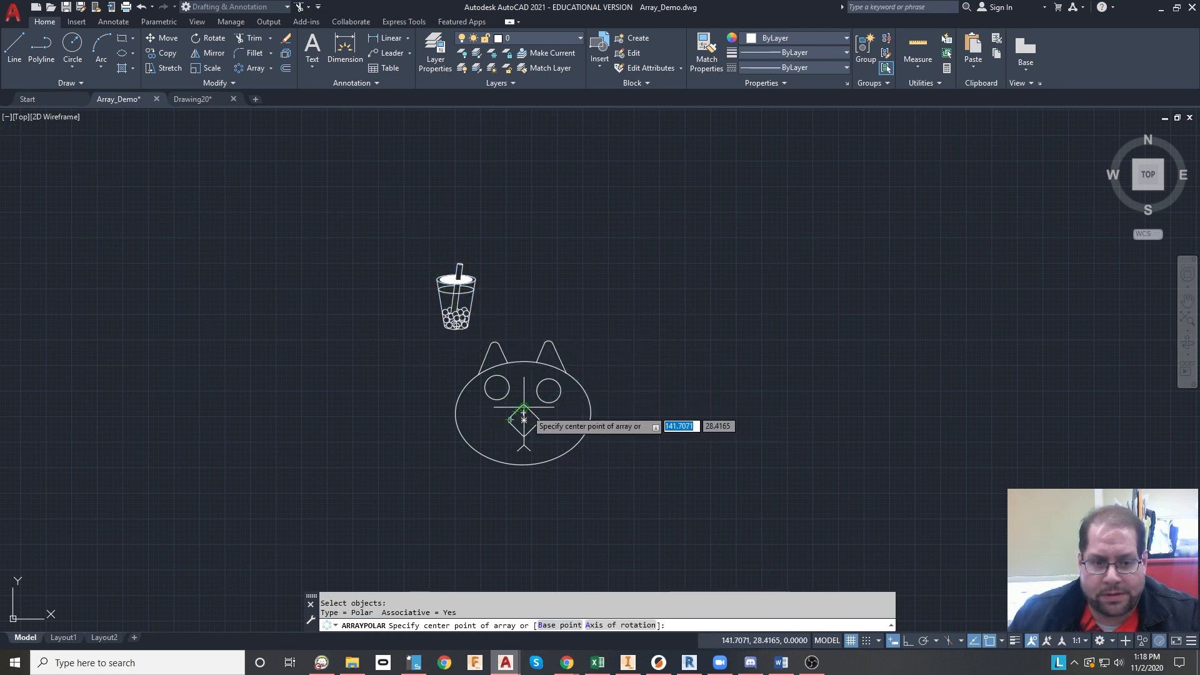
scroll(524, 412, "up", 2)
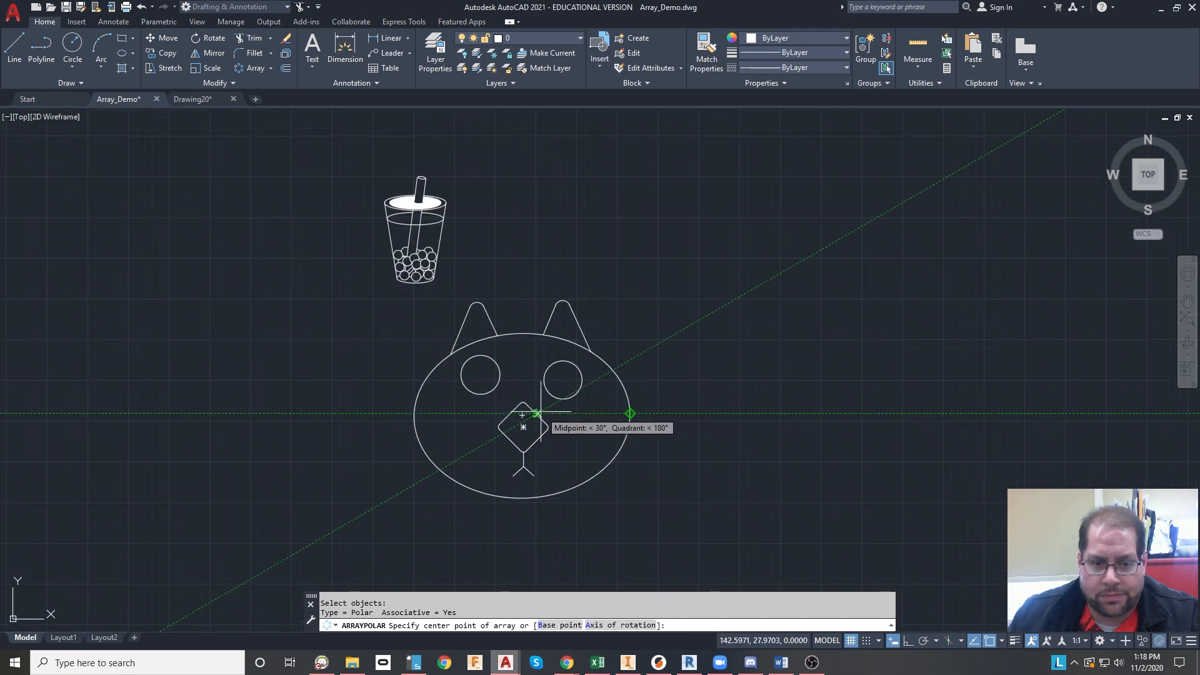
left_click(523, 427)
scroll(575, 373, "down", 2)
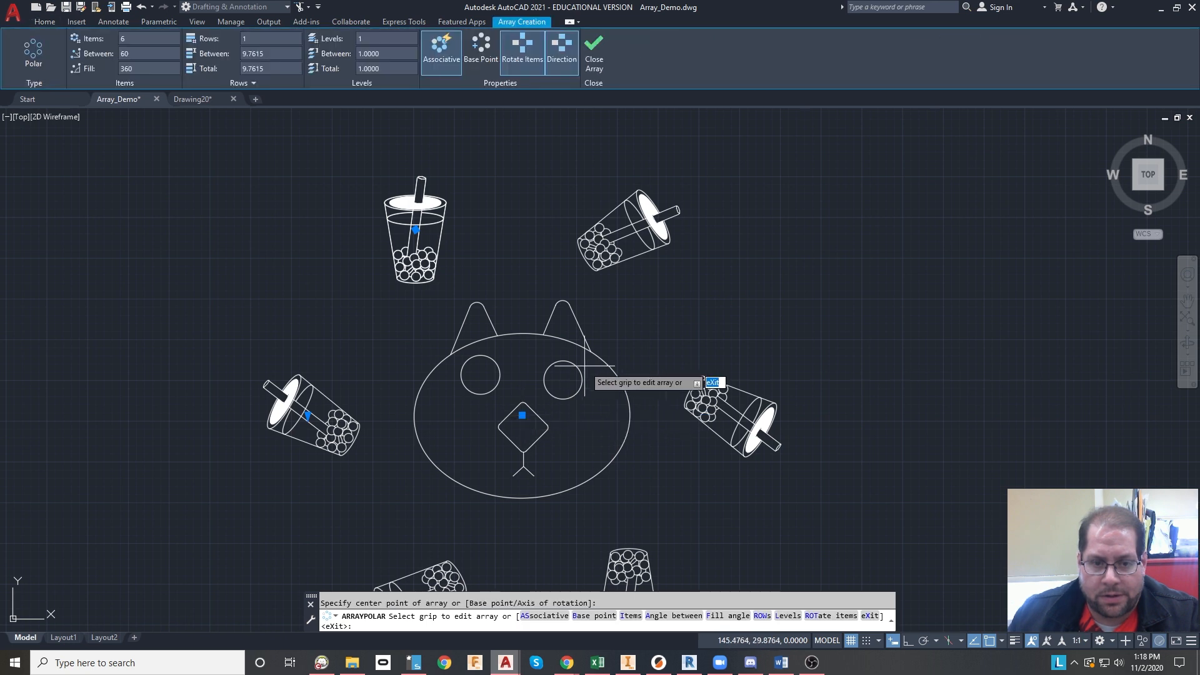
middle_click_drag(570, 392, 556, 363)
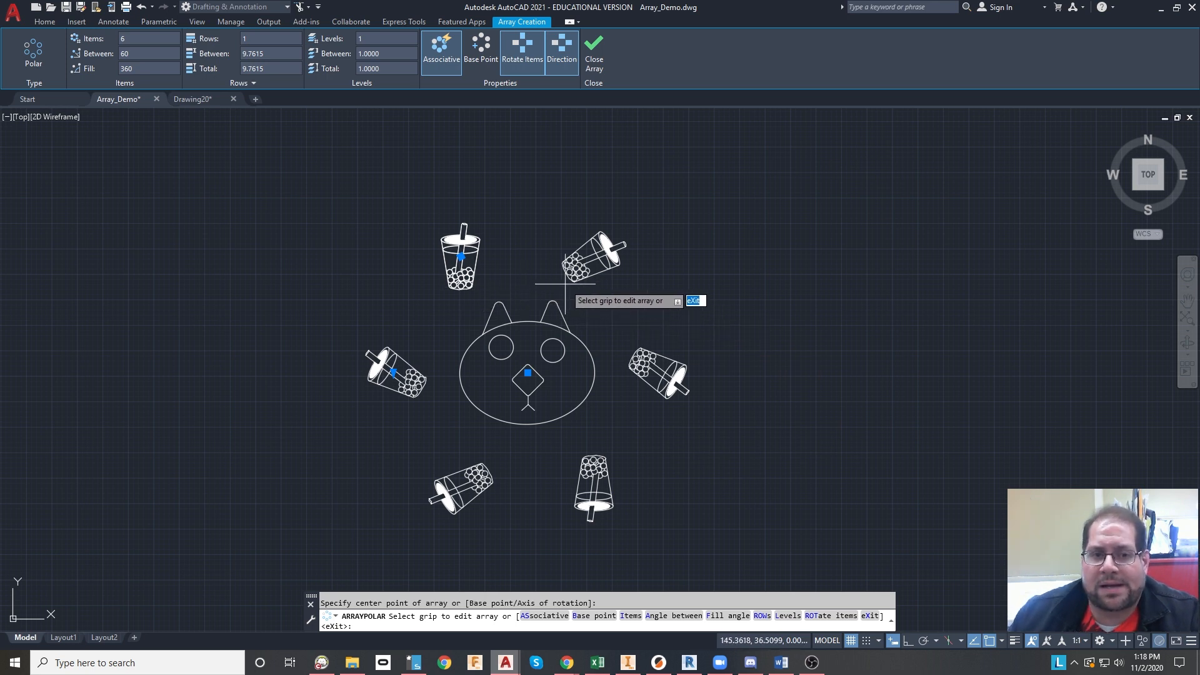
- Toggle rotation of the arrayed cups off and back on, and set the item count to 12
left_click(519, 60)
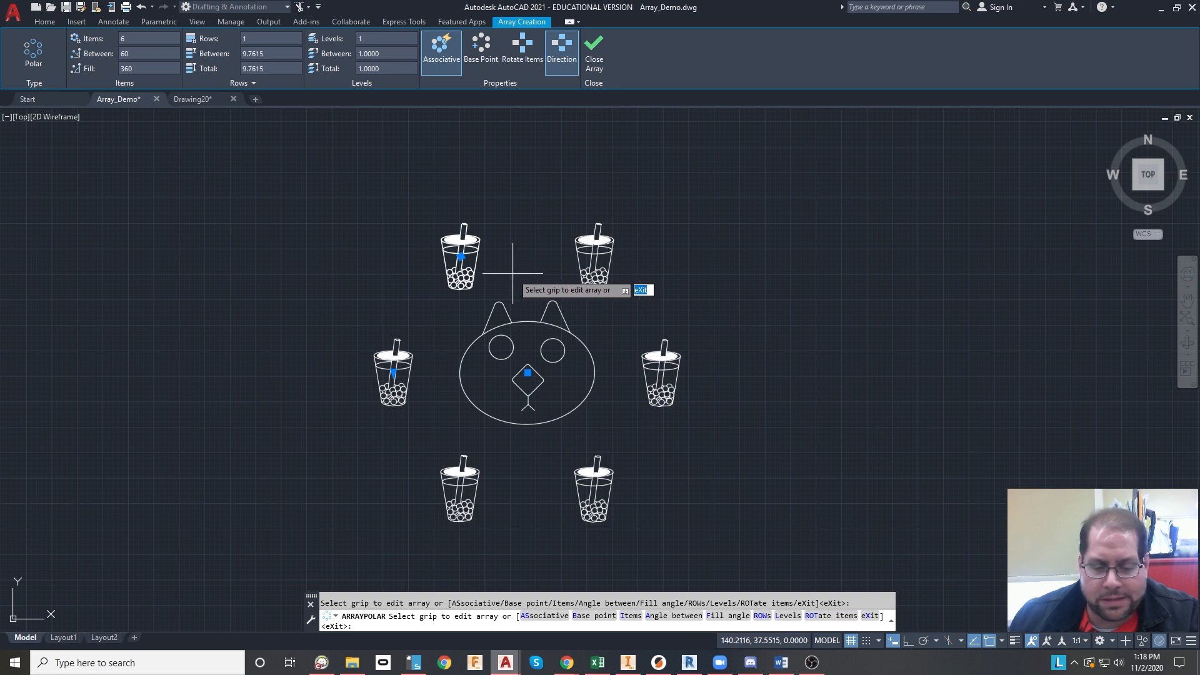
left_click(518, 68)
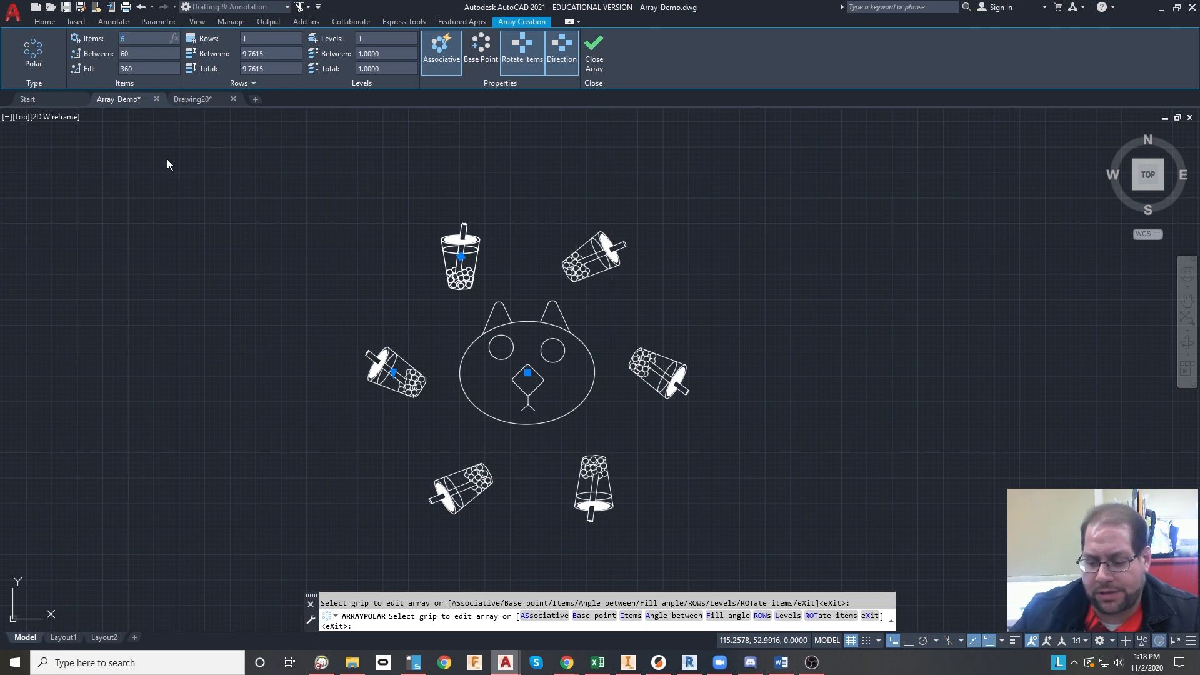
type("12")
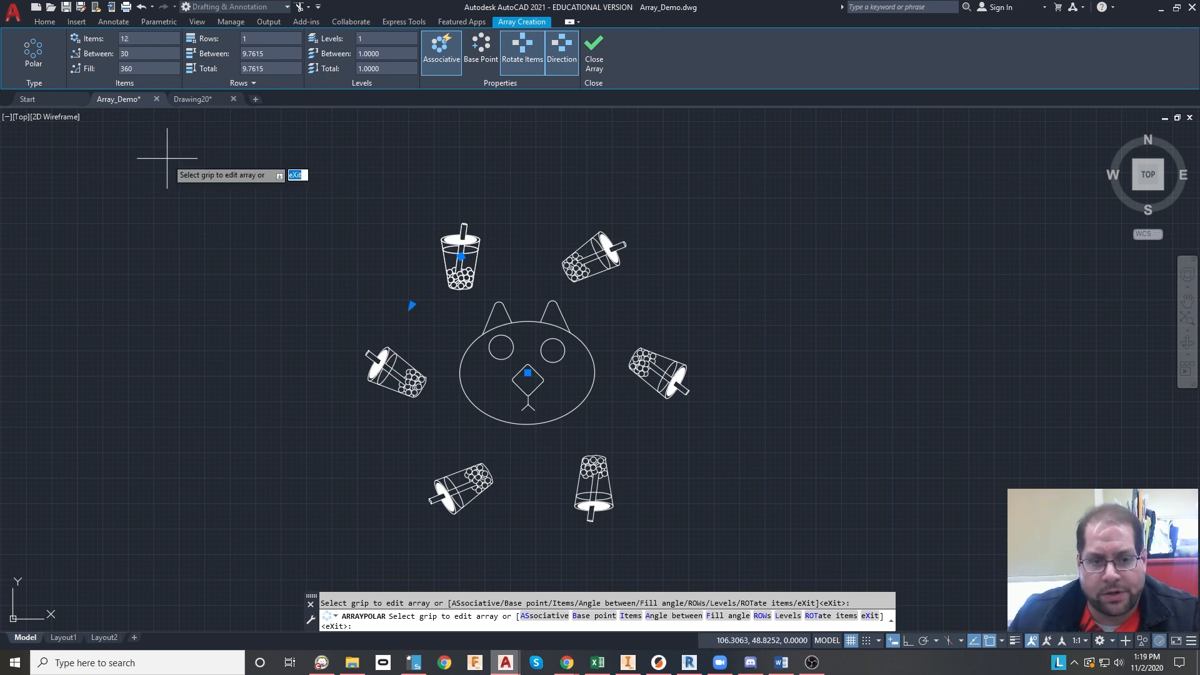
key("Return")
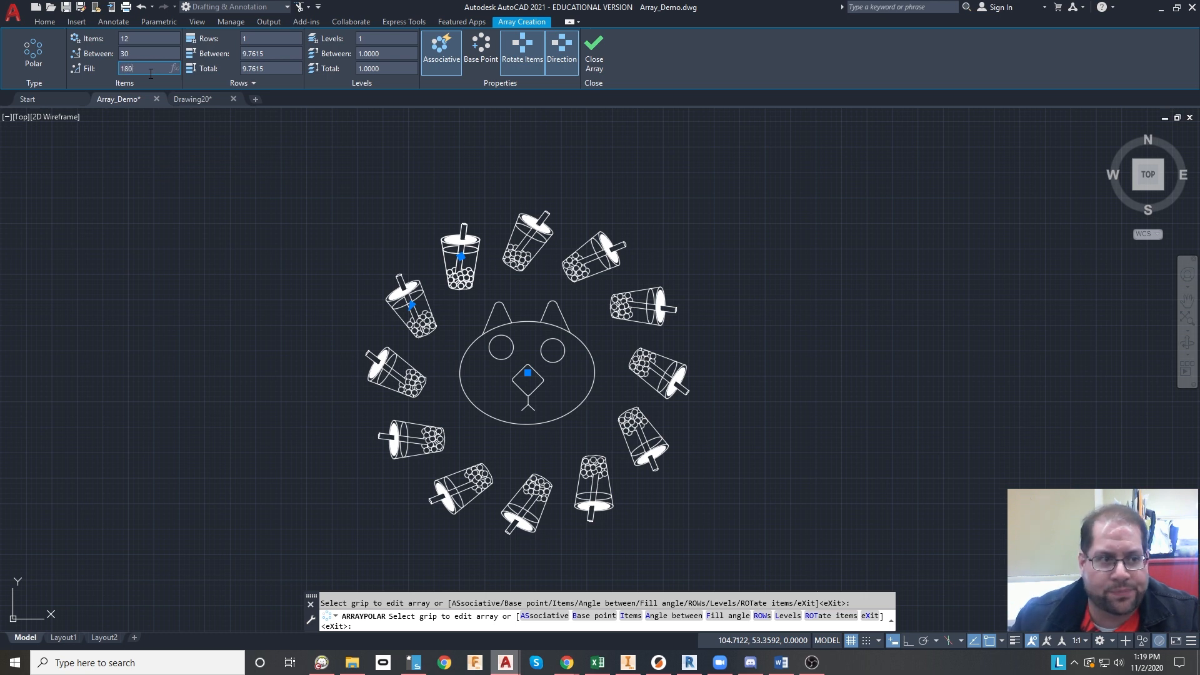
- Set the polar array's fill angle to 180 degrees and its item count to 8
key("Return")
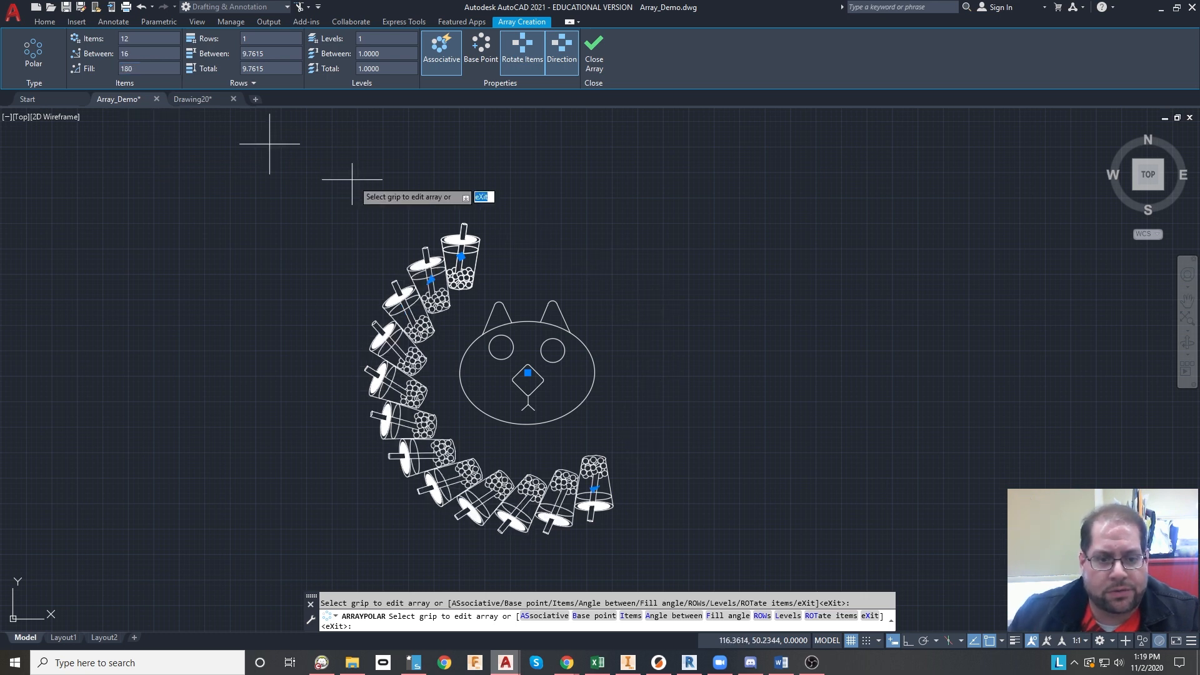
left_click(135, 41)
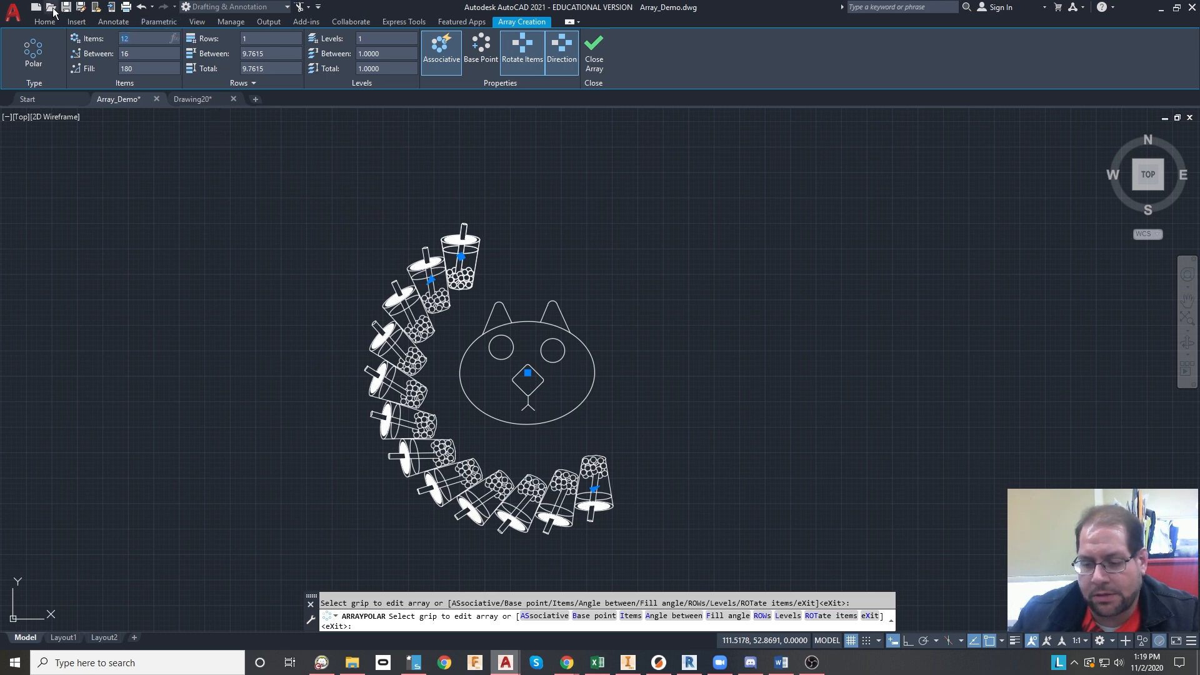
type("8")
key("Return")
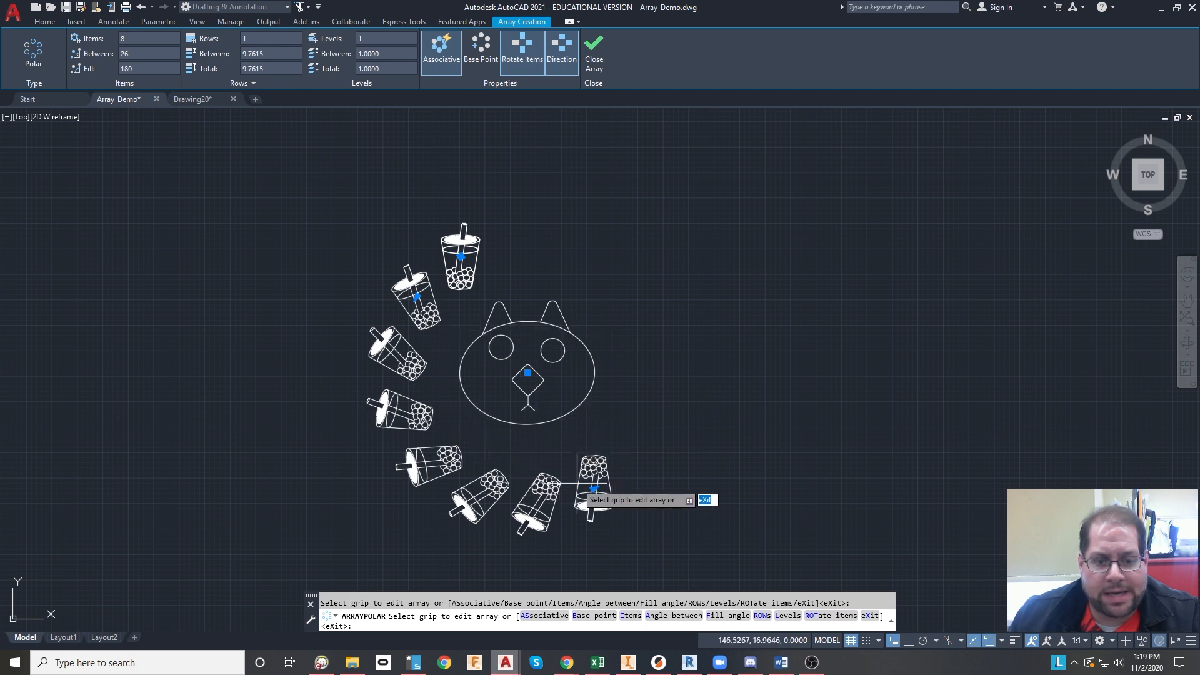
- Reduce the array to 7 items with the item-count grip and widen the angle between items to 39 degrees with its grip
left_click(594, 488)
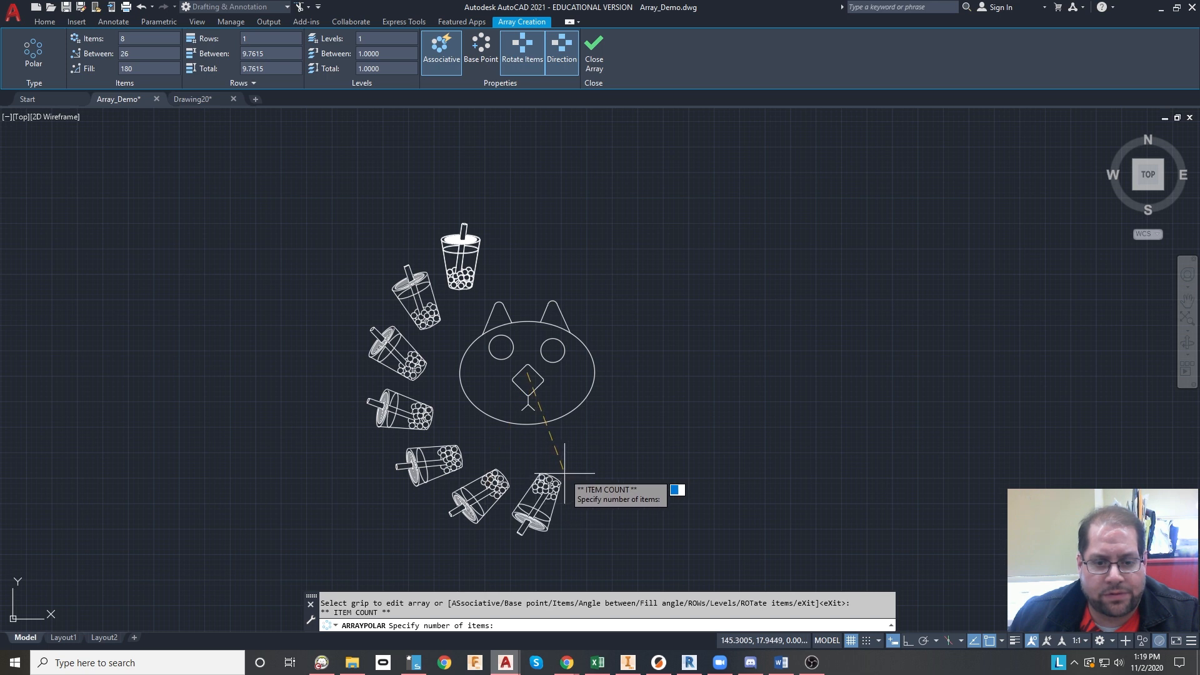
left_click(542, 489)
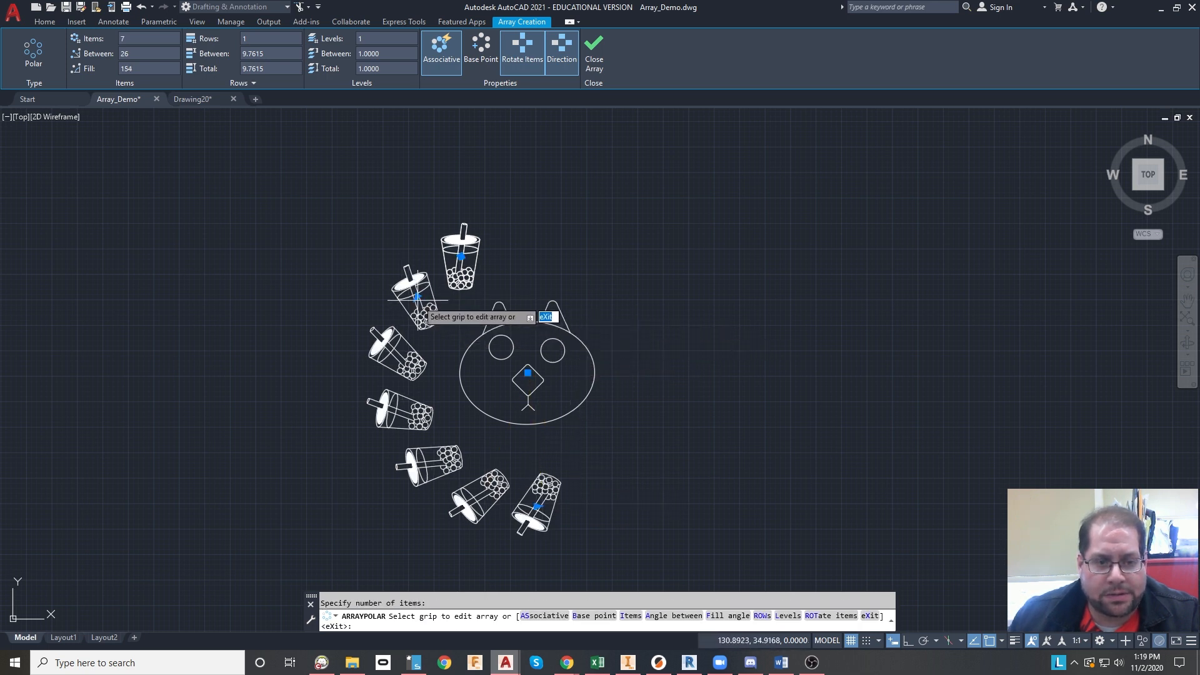
left_click(417, 298)
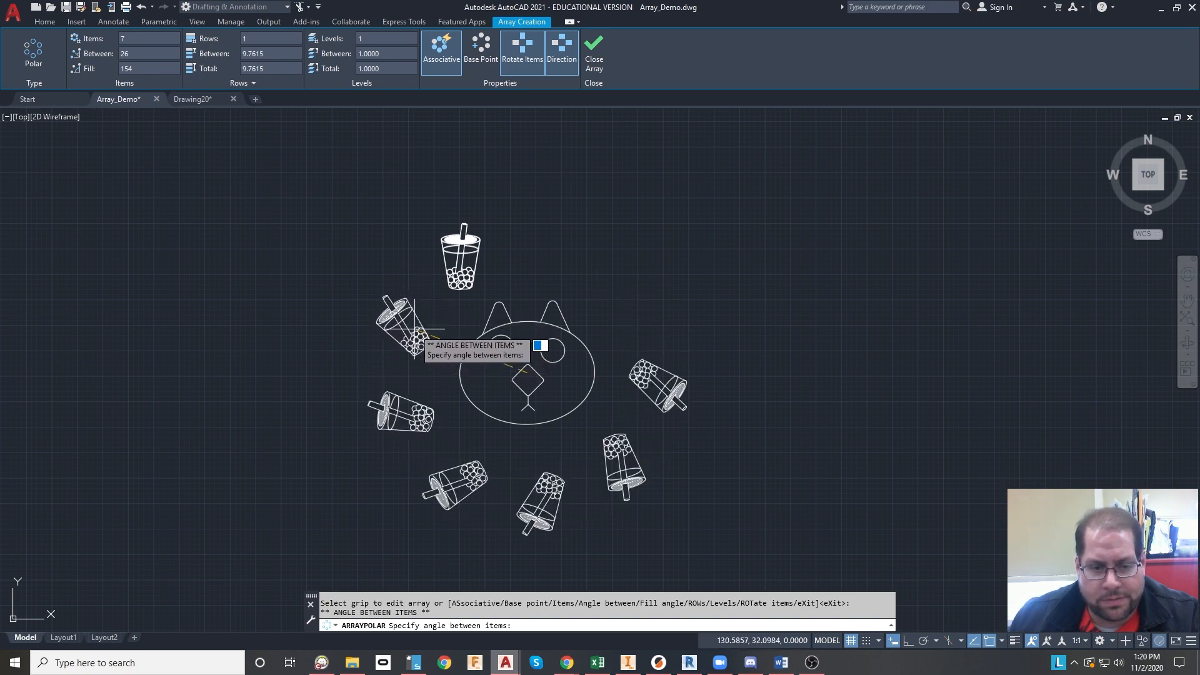
left_click(415, 329)
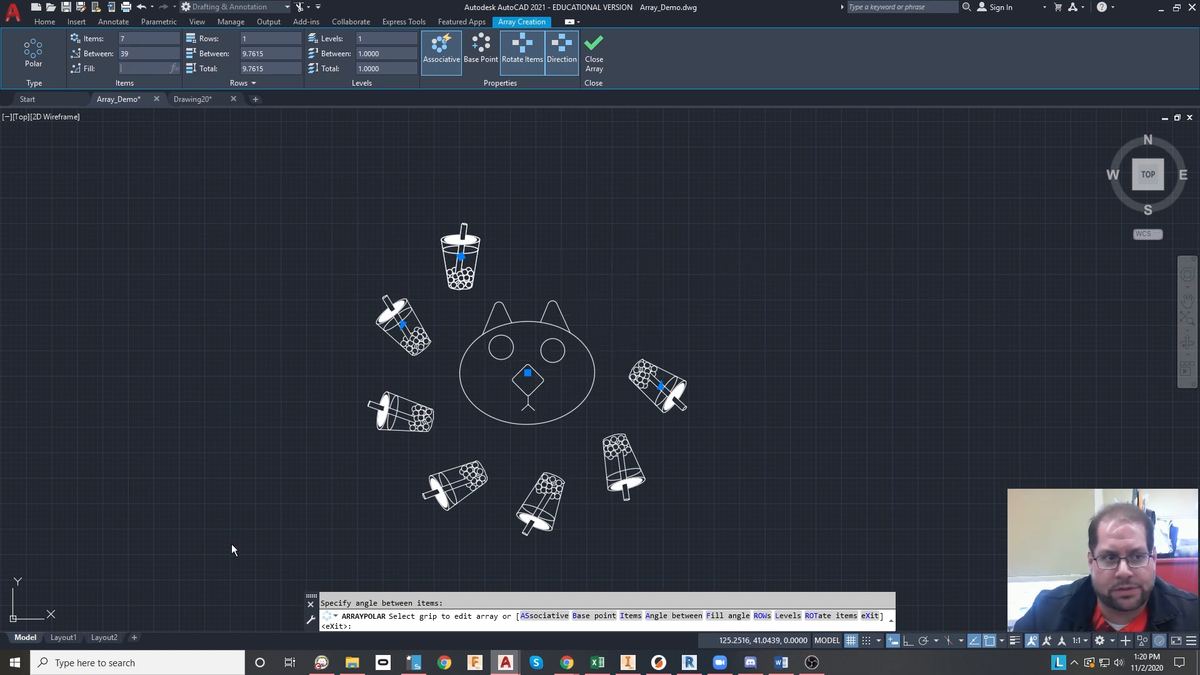
- Set the polar array's fill angle to 360 degrees and its item count to 8
type("360")
key("Return")
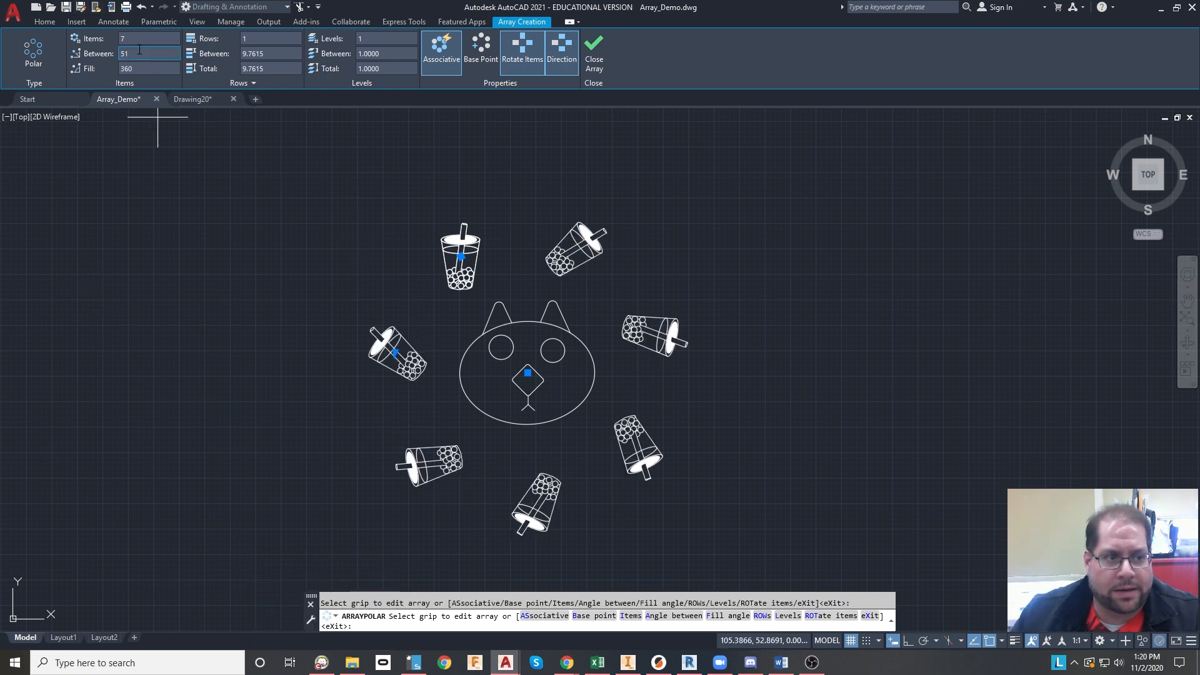
left_click(120, 38)
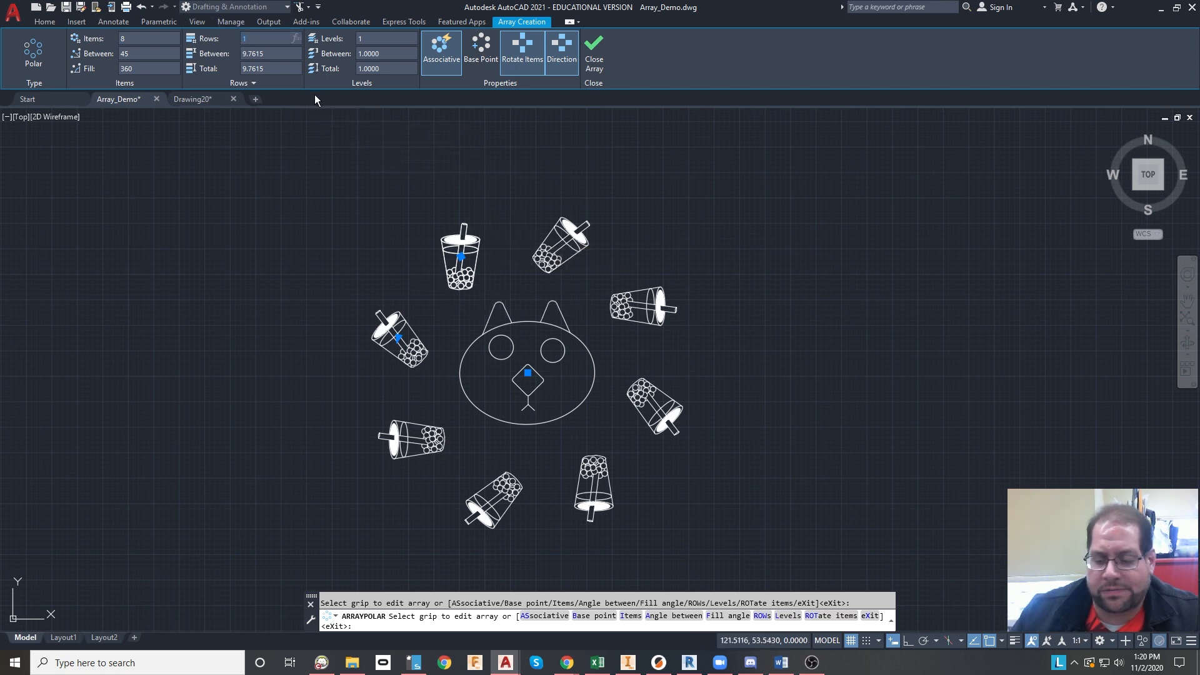
- Set the polar array to 3 rows, and toggle rotation of the cups off and back on
type("3")
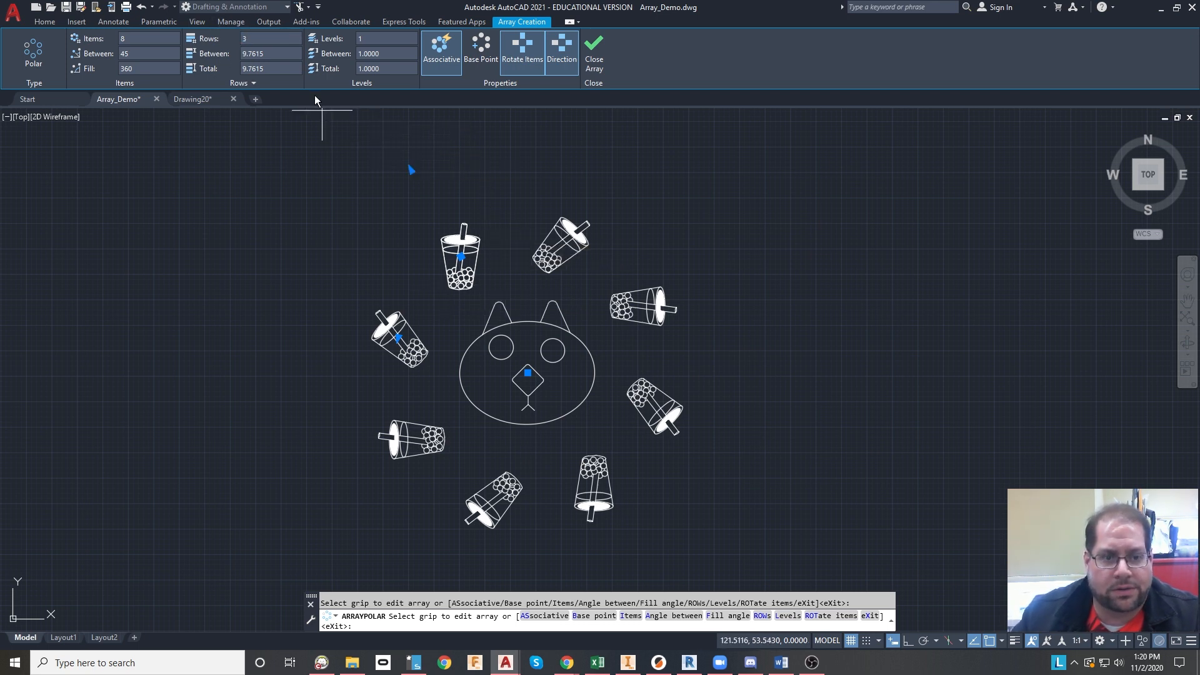
key("Return")
scroll(800, 281, "down", 3)
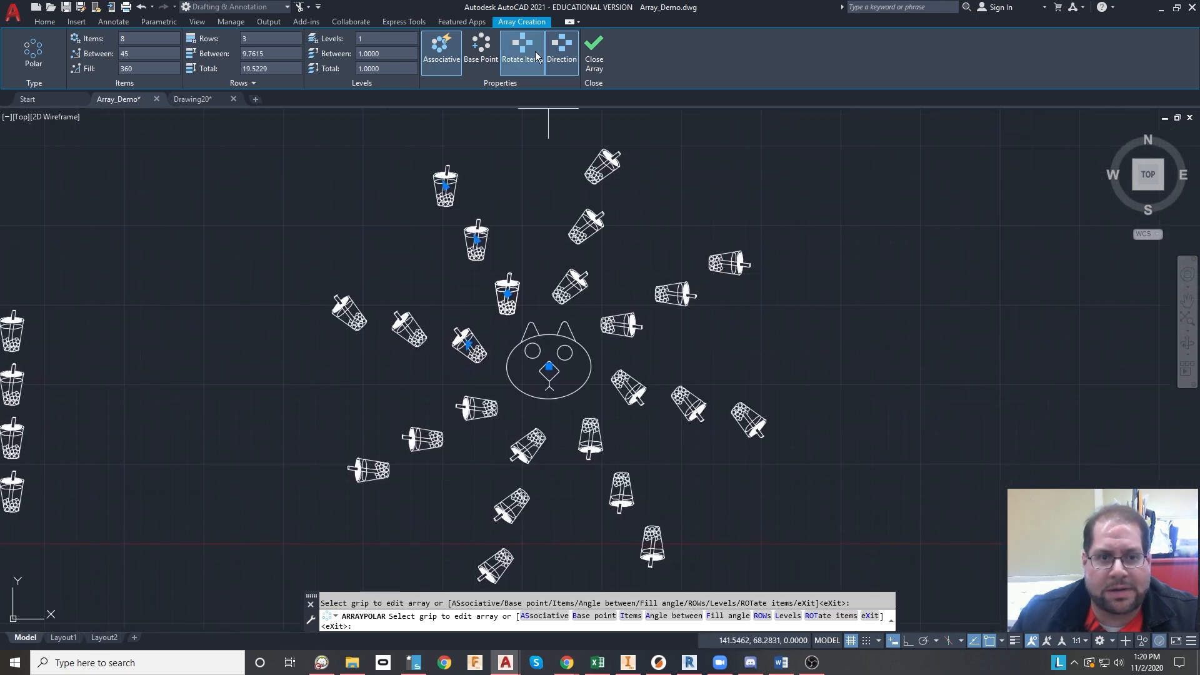
left_click(530, 62)
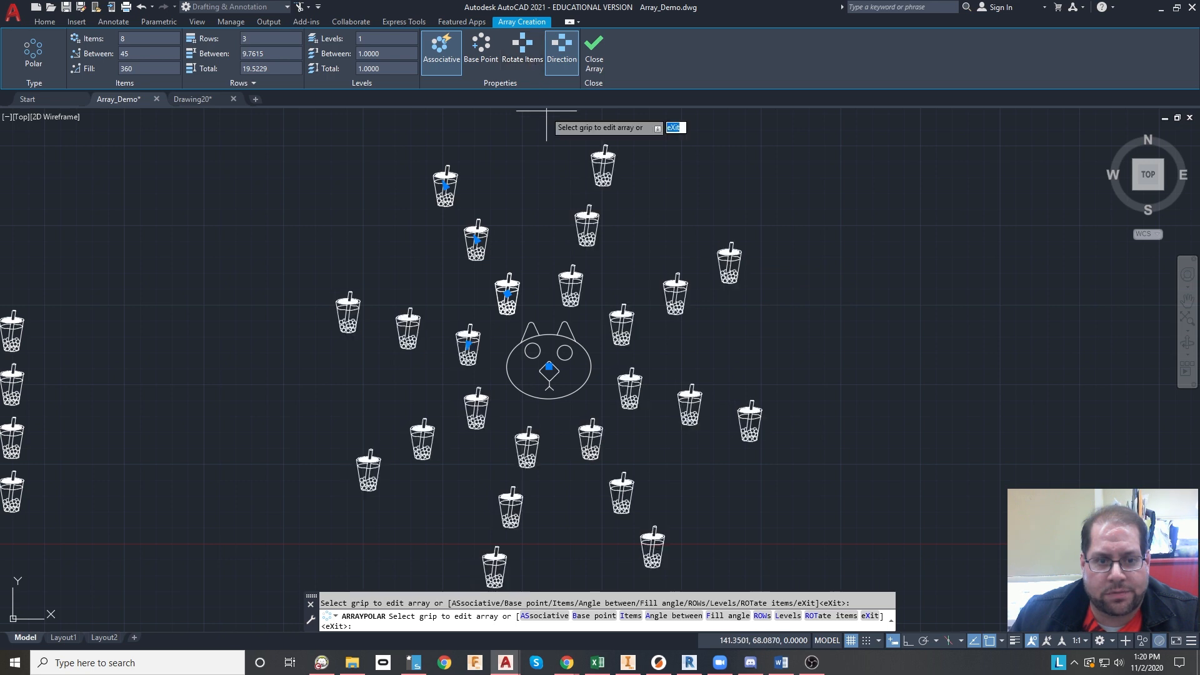
left_click(523, 49)
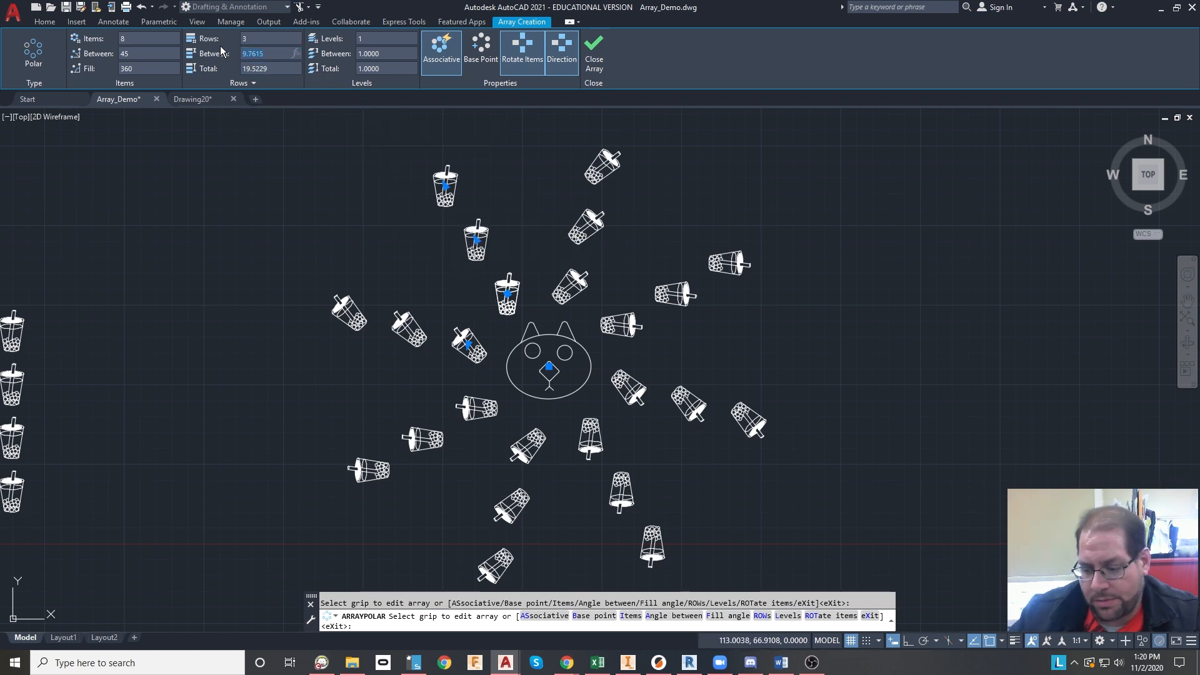
- Set the array's row spacing to 8 and reduce the row count to 1 with the outermost row grip
type("8")
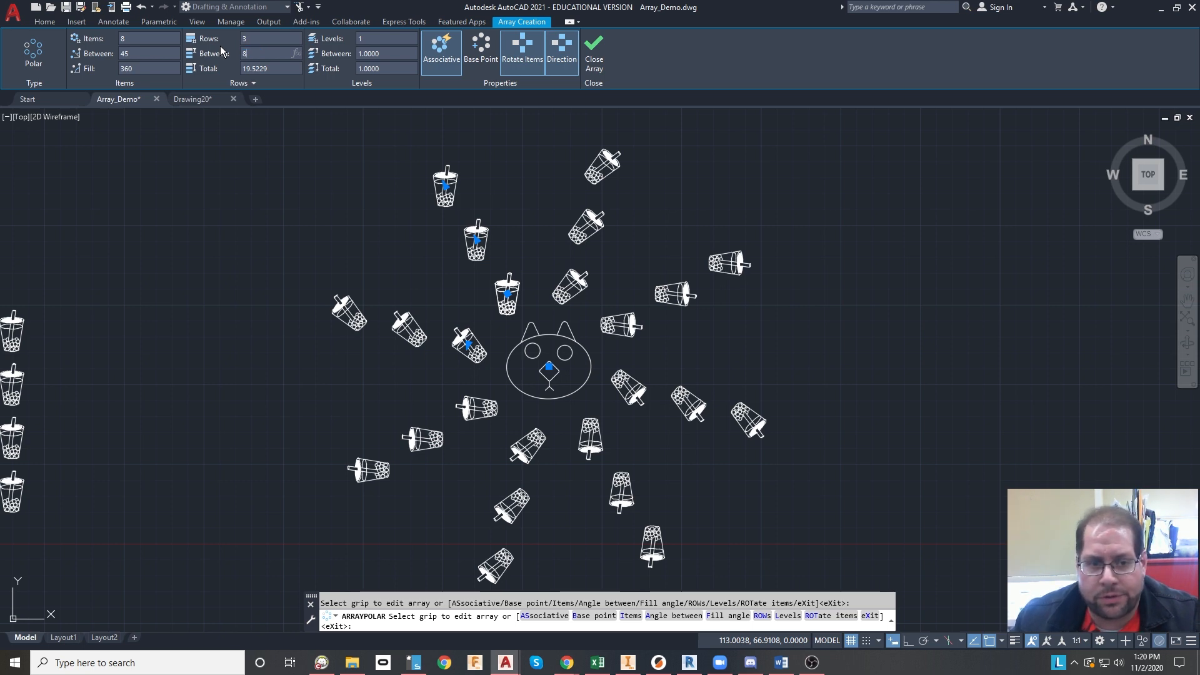
key("Return")
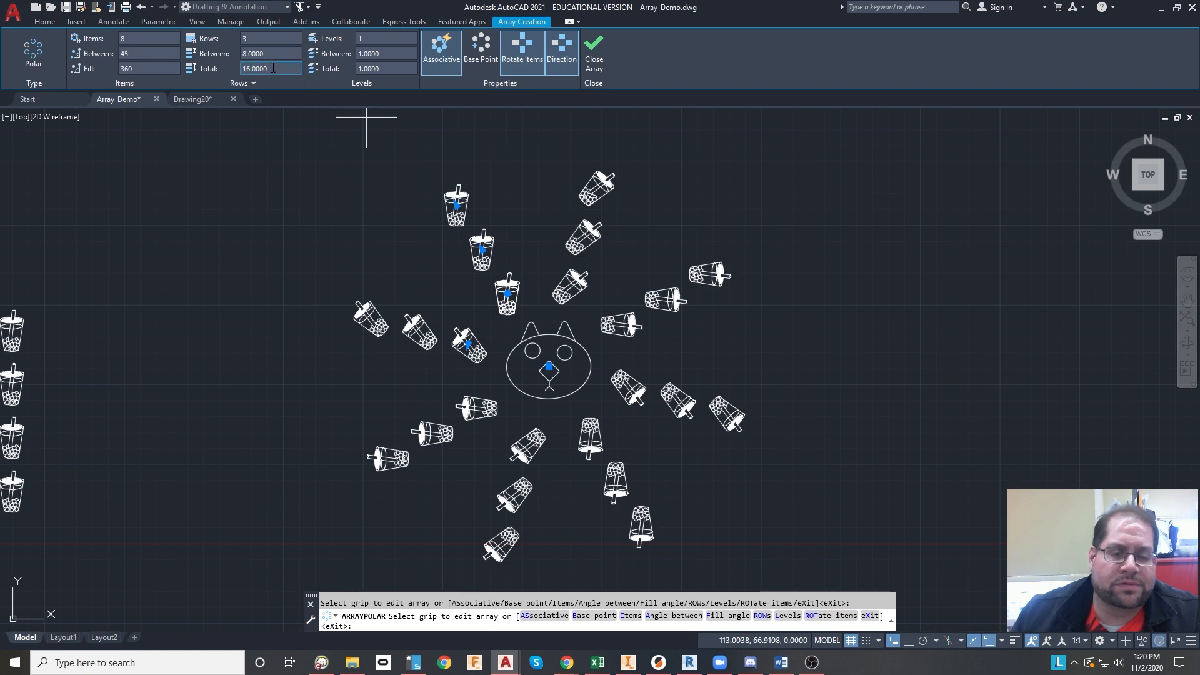
left_click(457, 204)
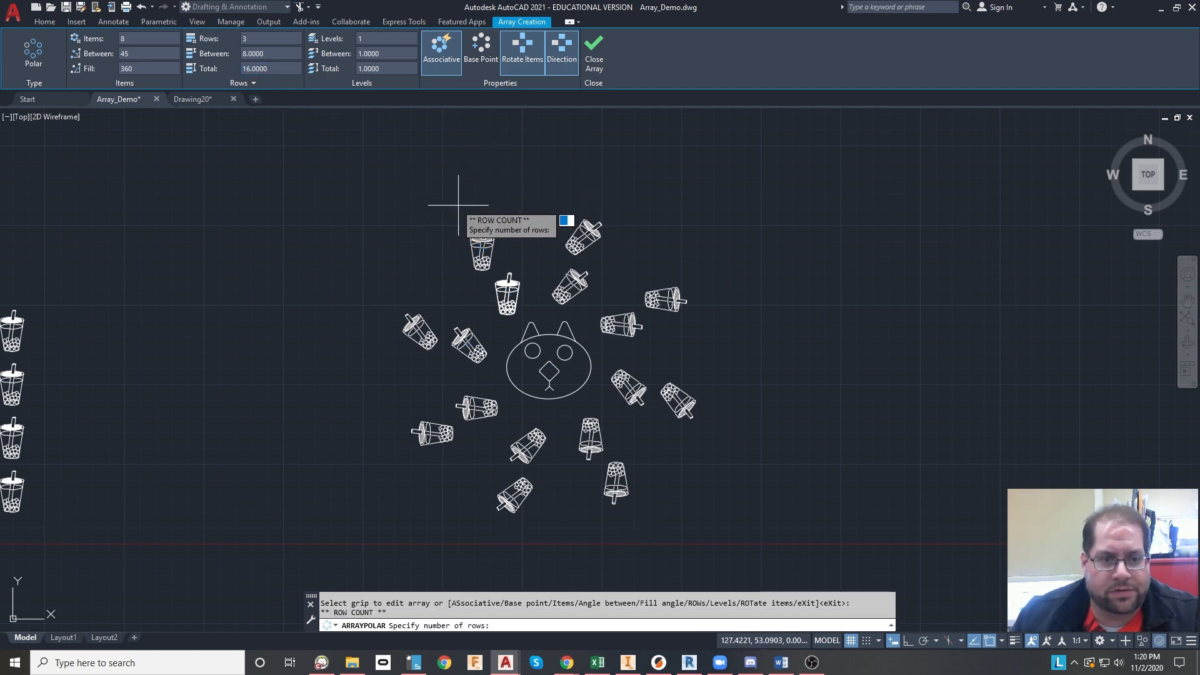
scroll(424, 177, "down", 3)
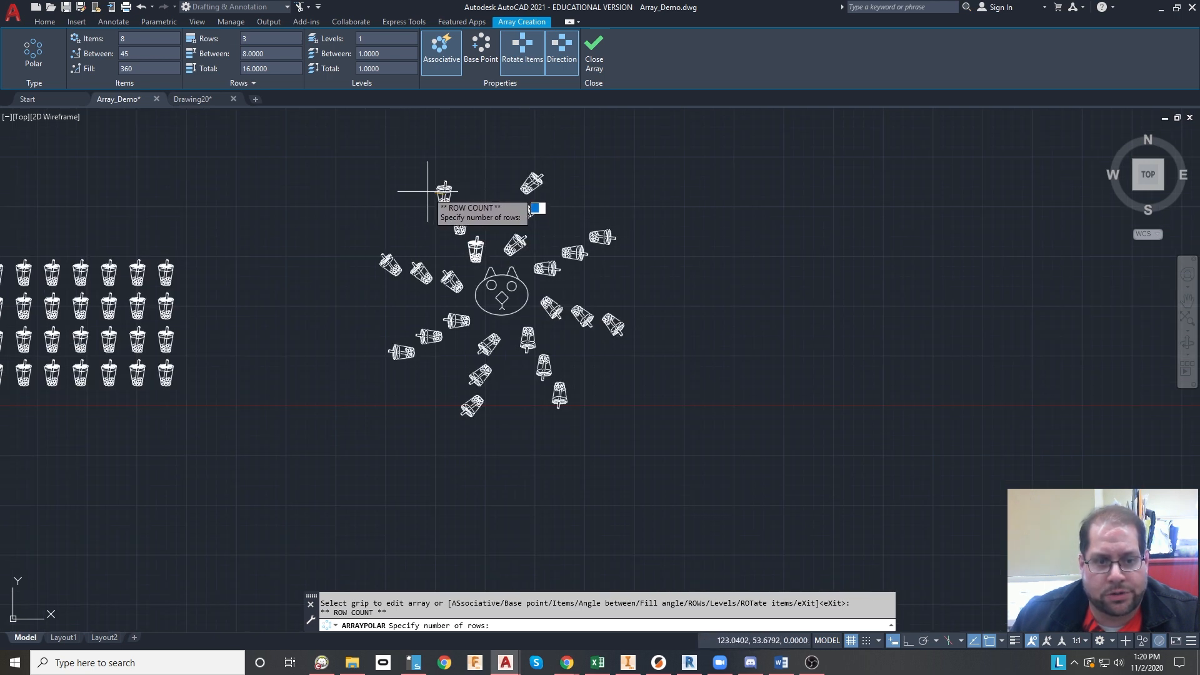
left_click(417, 193)
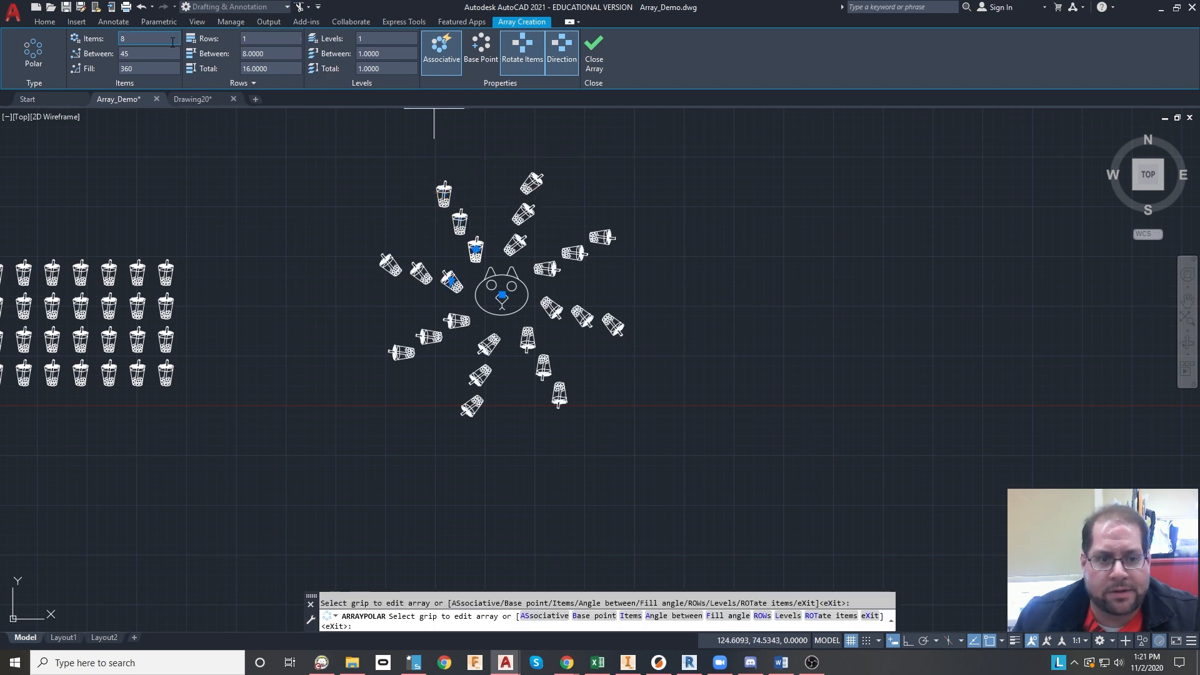
- Finish the polar array of cups around the cat face and leave array creation
key("ctrl+z")
scroll(524, 307, "up", 3)
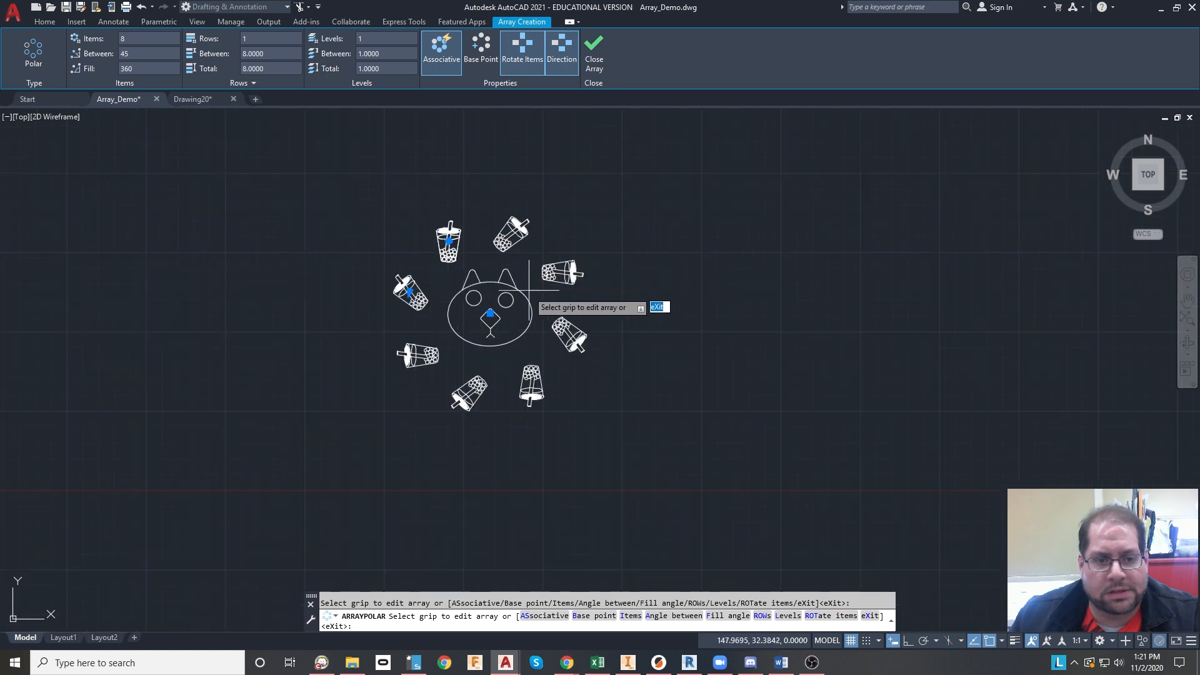
middle_click_drag(523, 306, 491, 332)
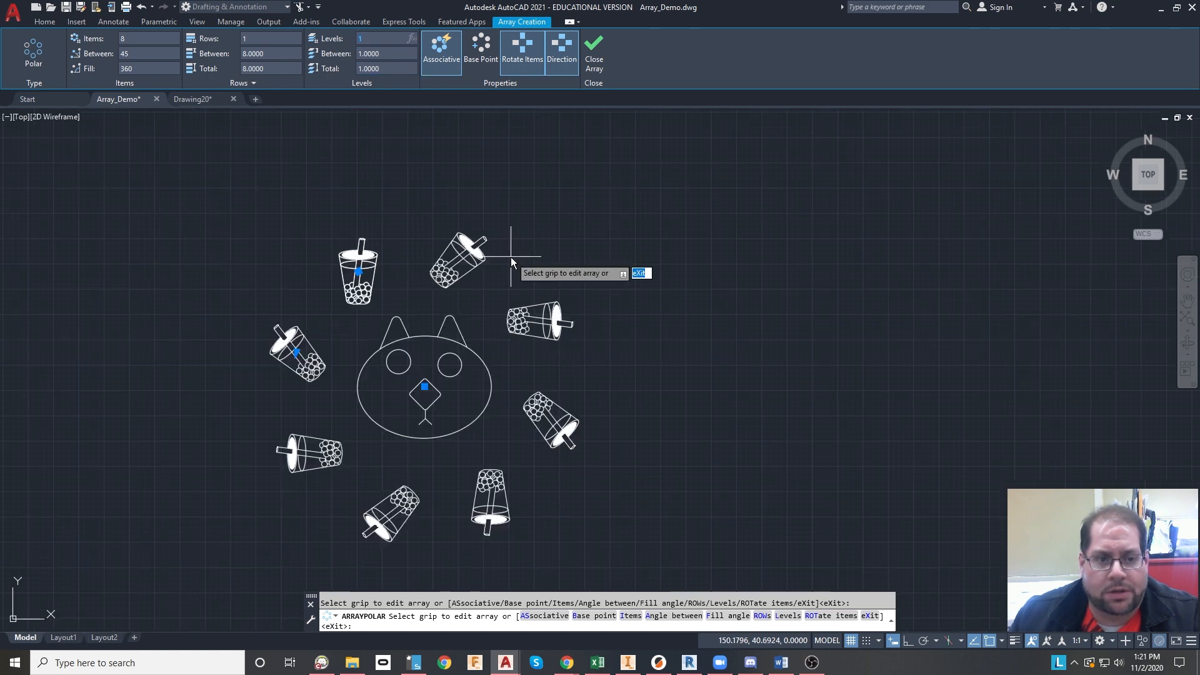
scroll(510, 254, "up", 2)
middle_click_drag(284, 311, 292, 313)
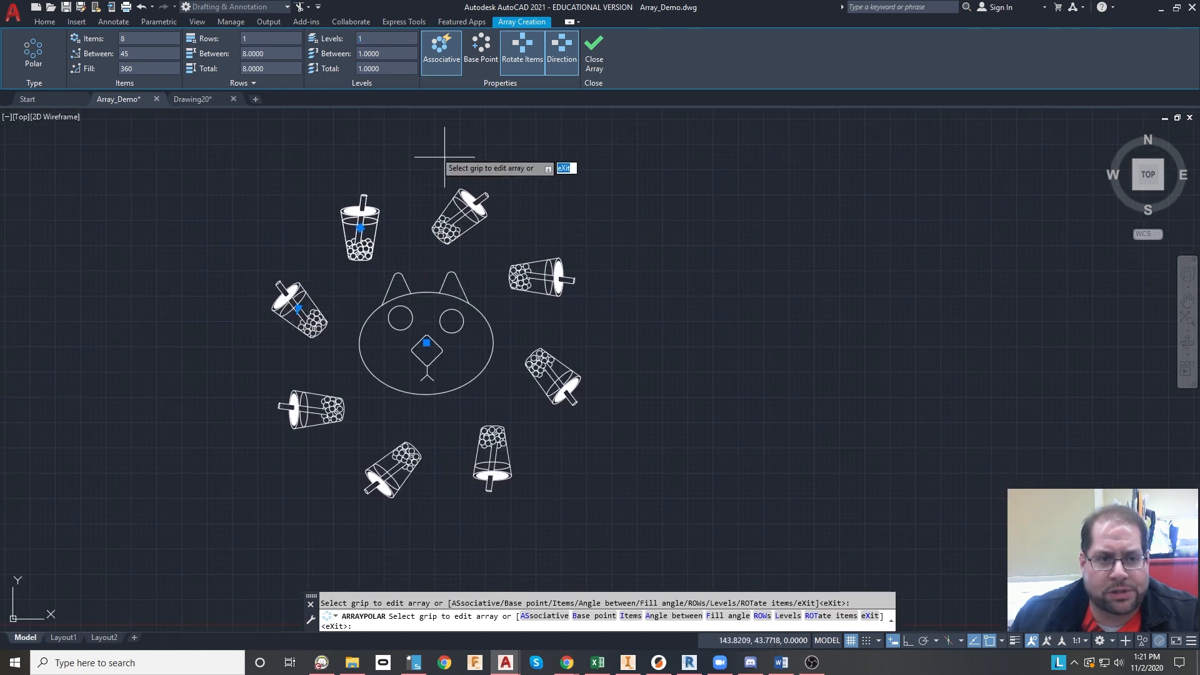
left_click(594, 56)
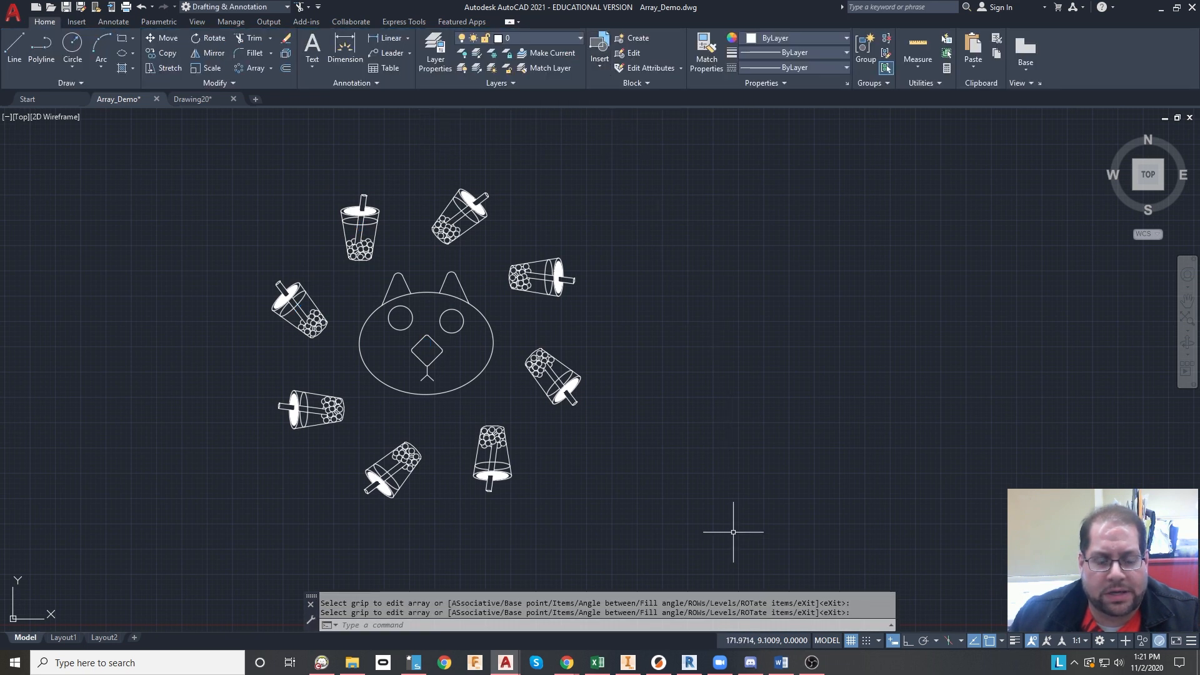
- Reselect the finished polar array around the cat face to view its editing options
left_click(692, 388)
left_click(791, 450)
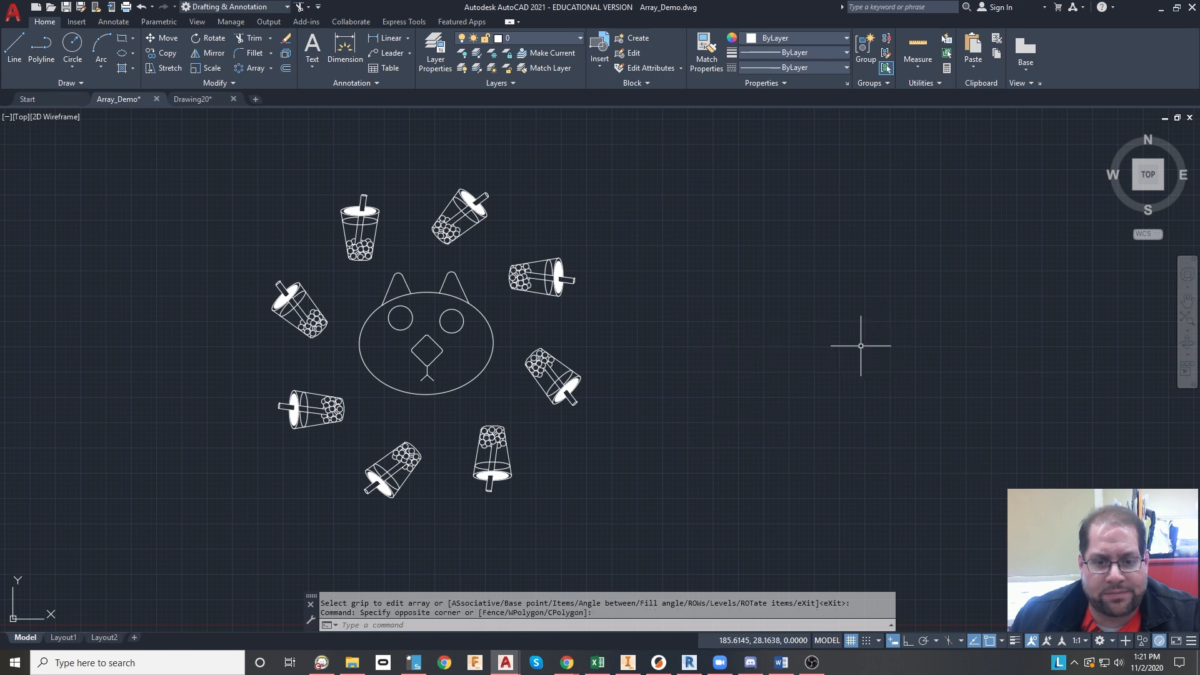
left_click(629, 487)
left_click(533, 335)
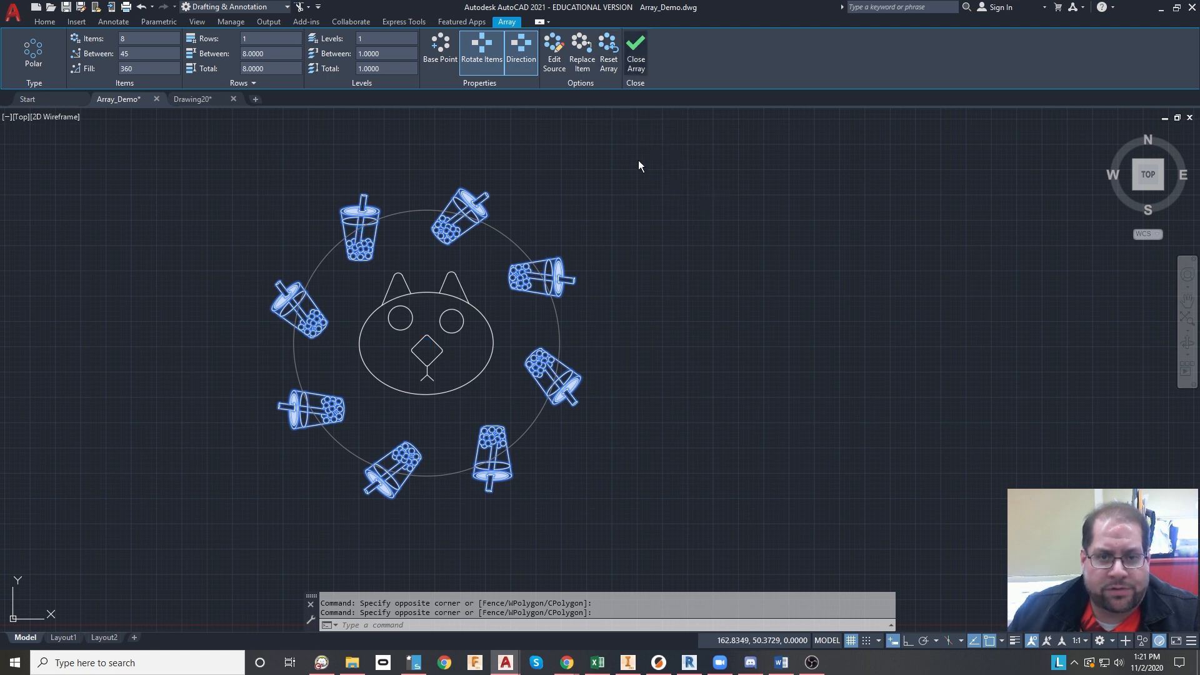
- Create a rectangular array of the cat face together with its ring of cups, using the default 4 columns and 3 rows
left_click(636, 60)
scroll(669, 244, "down", 2)
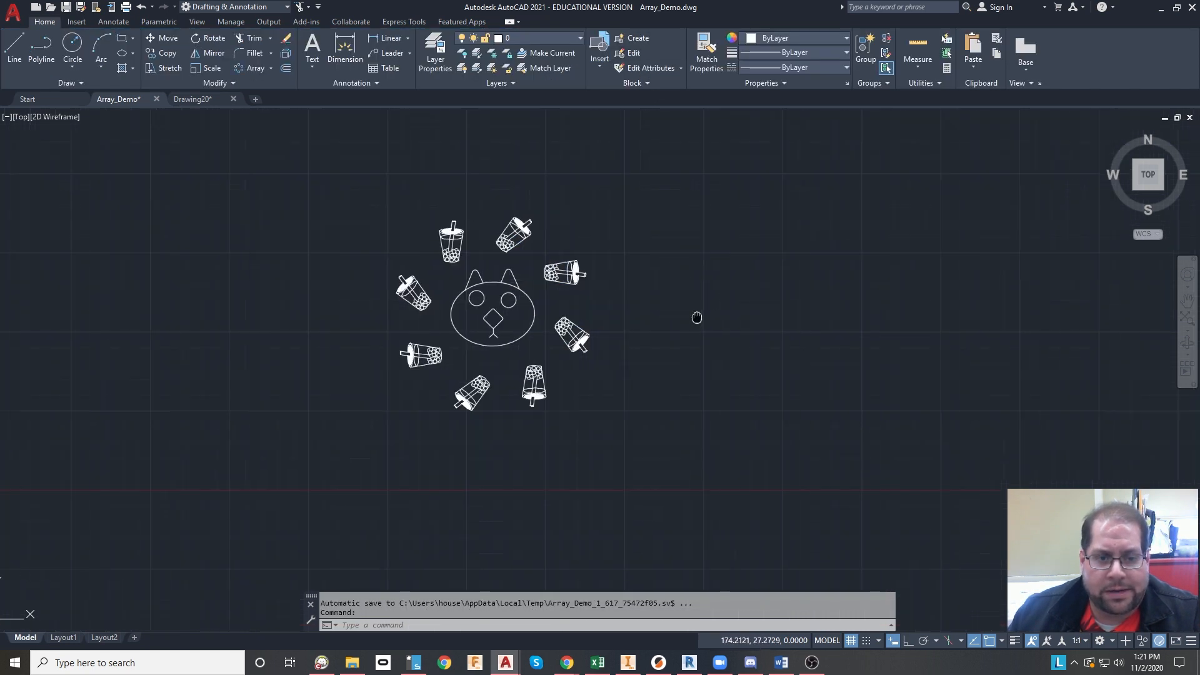
middle_click_drag(696, 316, 560, 421)
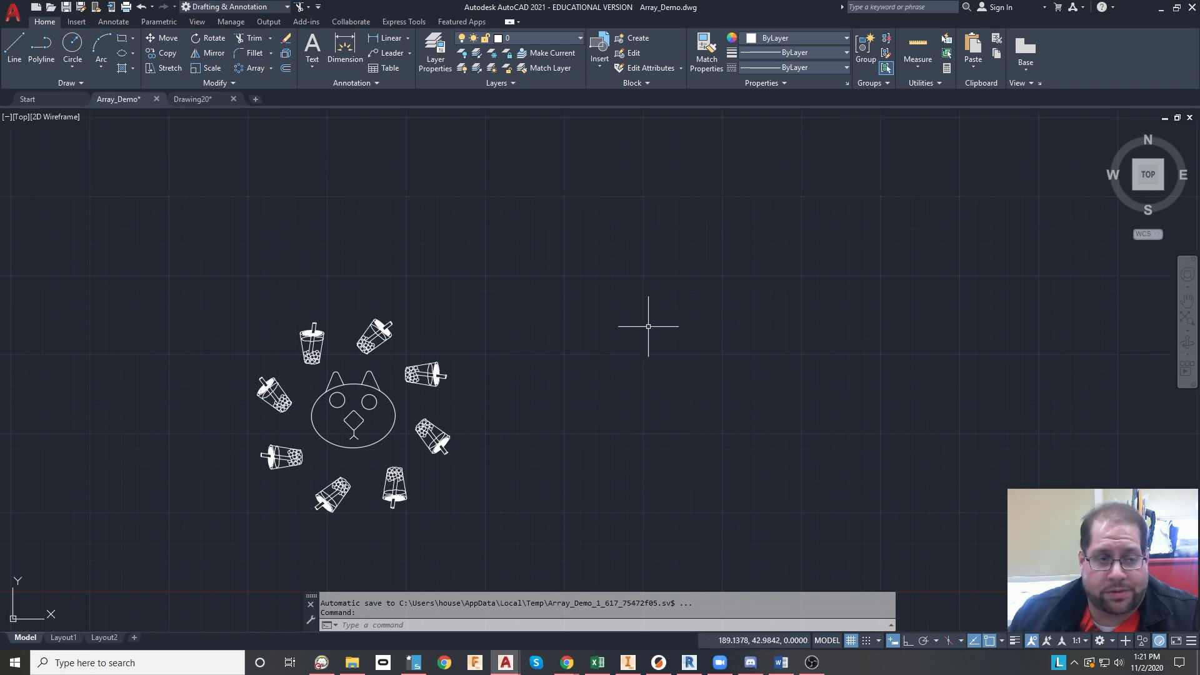
left_click(271, 68)
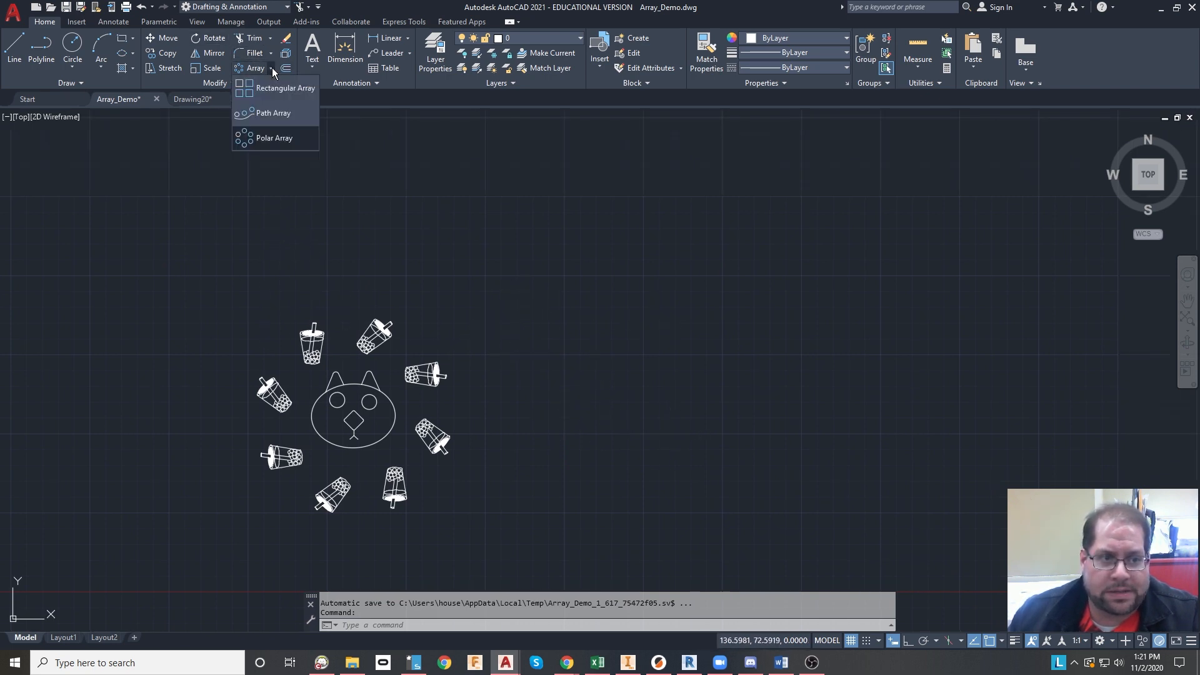
left_click(273, 87)
left_click(194, 303)
left_click(530, 520)
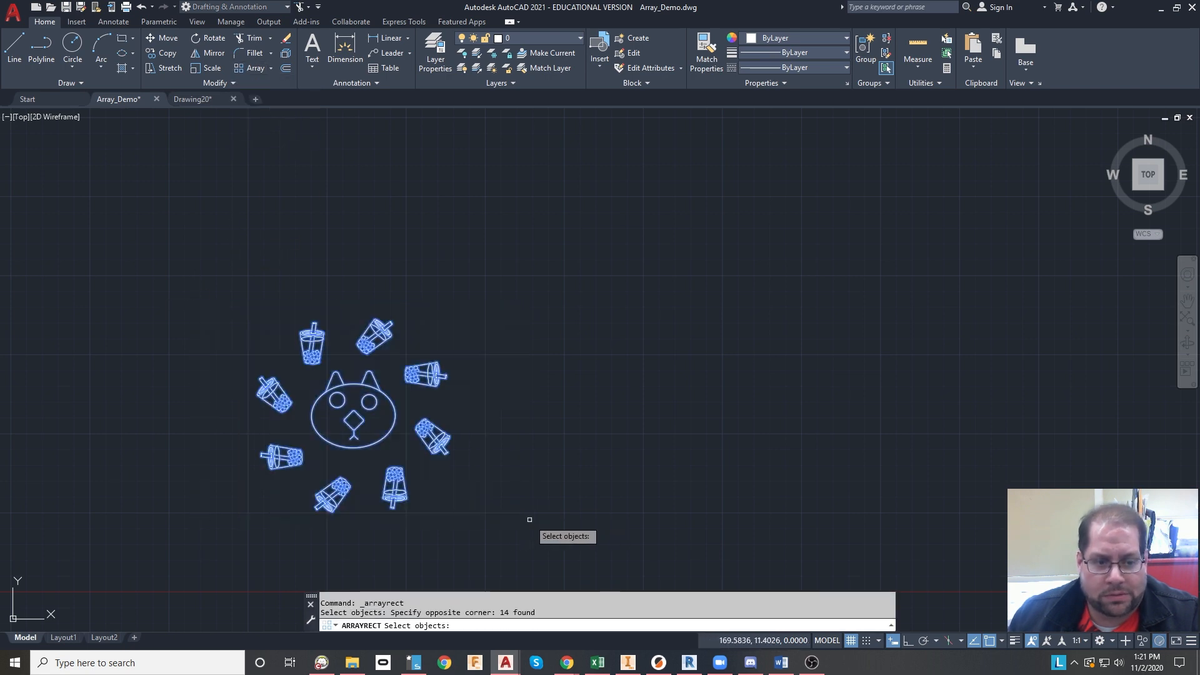
key("Return")
scroll(562, 431, "down", 2)
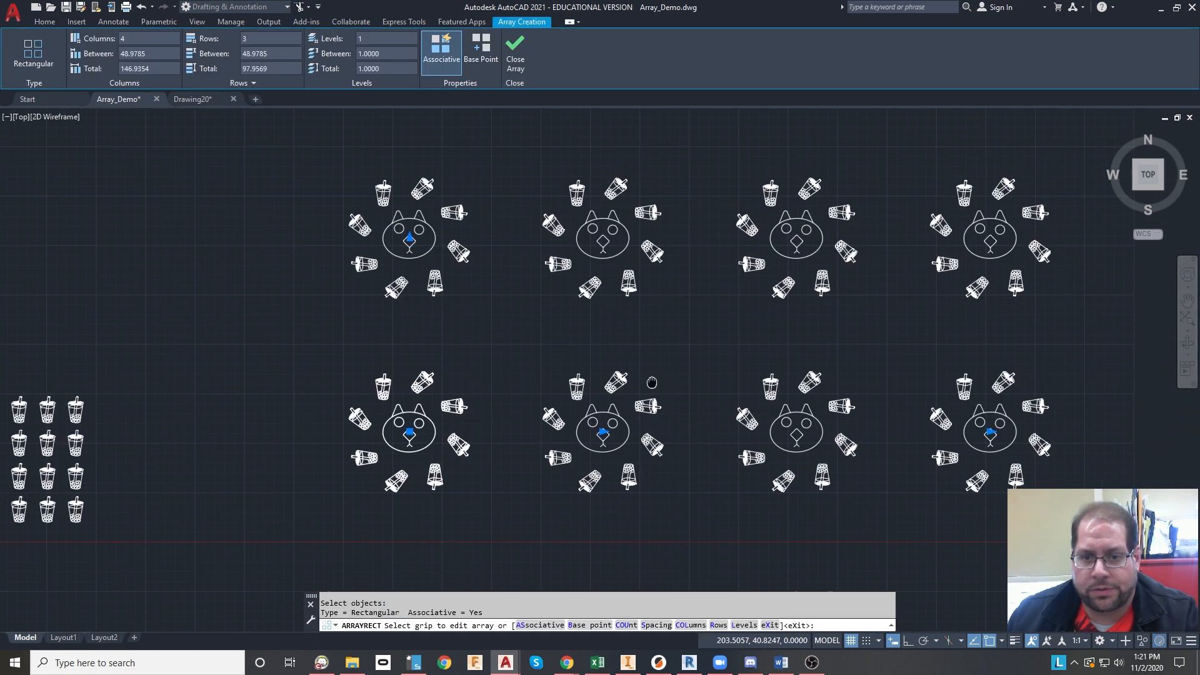
middle_click_drag(645, 381, 523, 421)
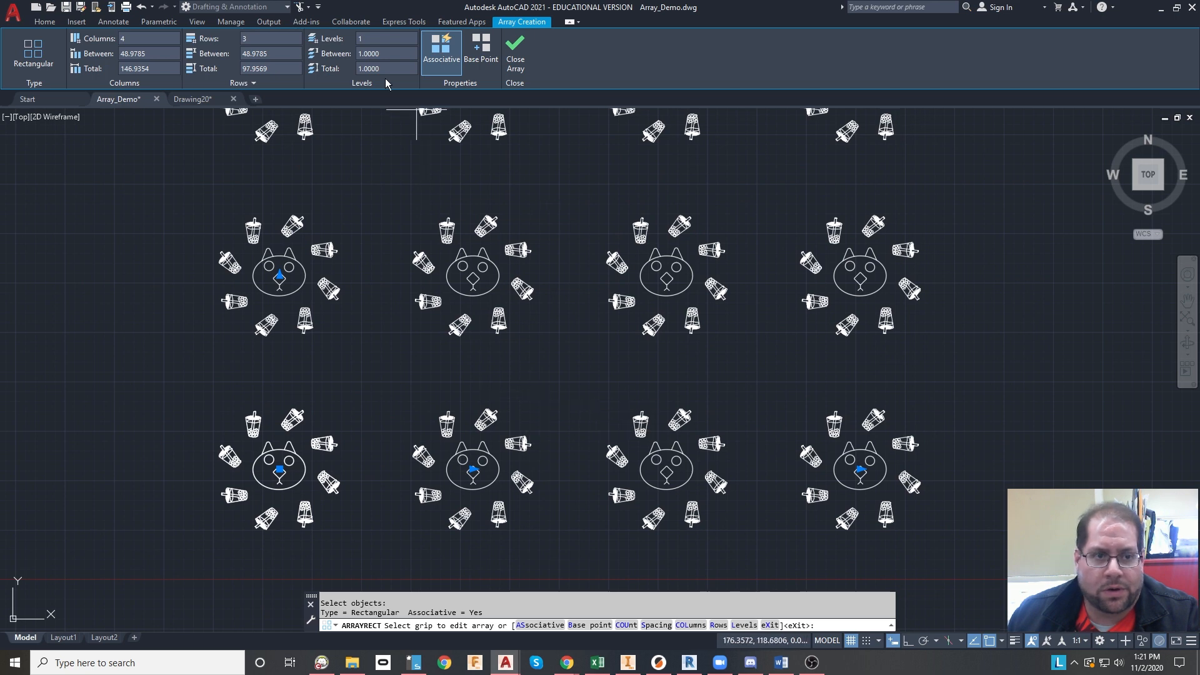
- Cancel array editing and undo the rectangular array of the cat face and cups
key("ctrl+z")
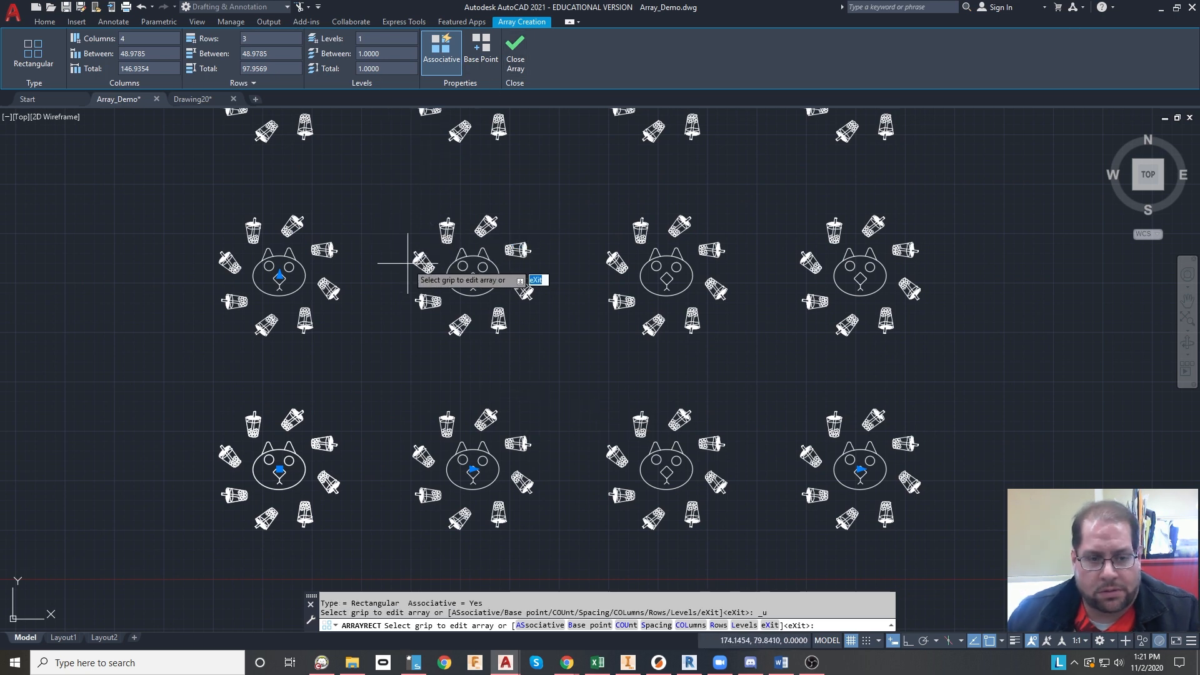
key("Escape")
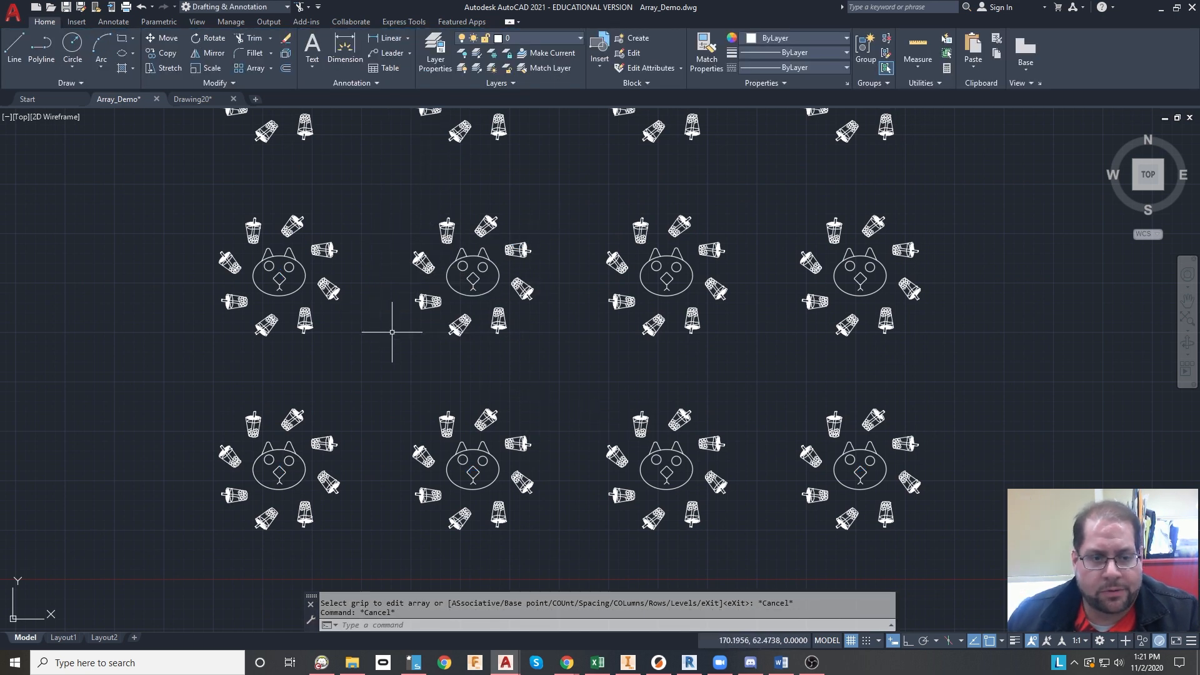
key("ctrl+z")
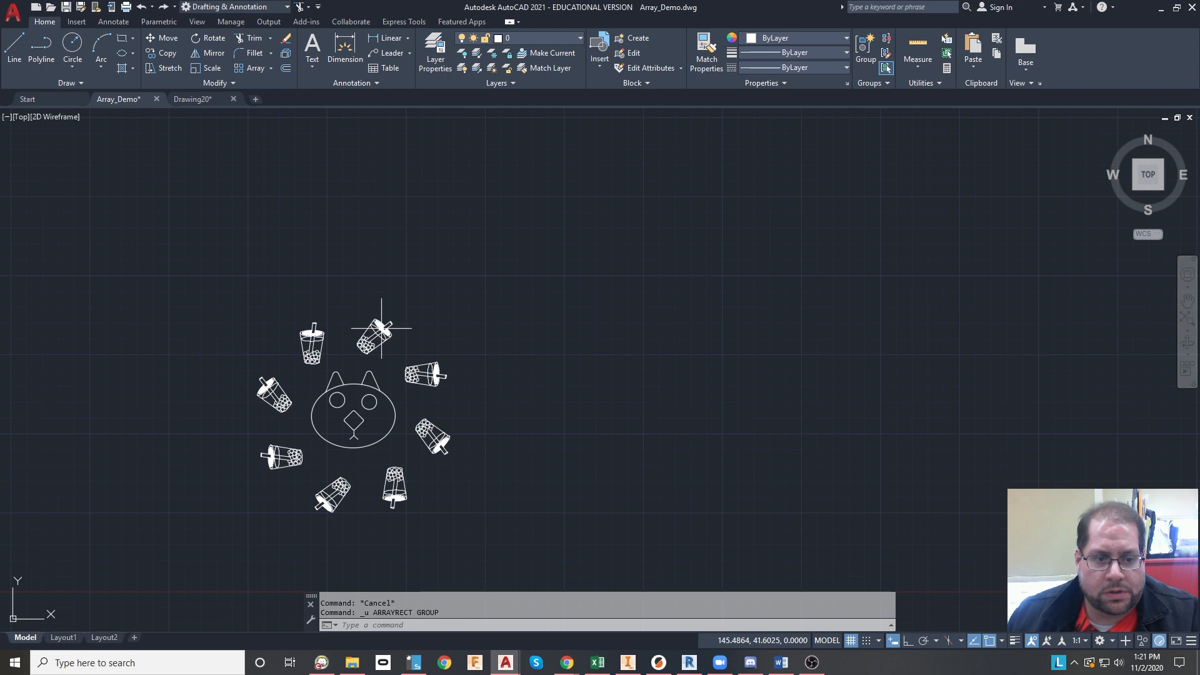
- Create a 6-item polar array of the cat face and cups around a point outside the ring, and undo it
left_click(271, 68)
left_click(267, 139)
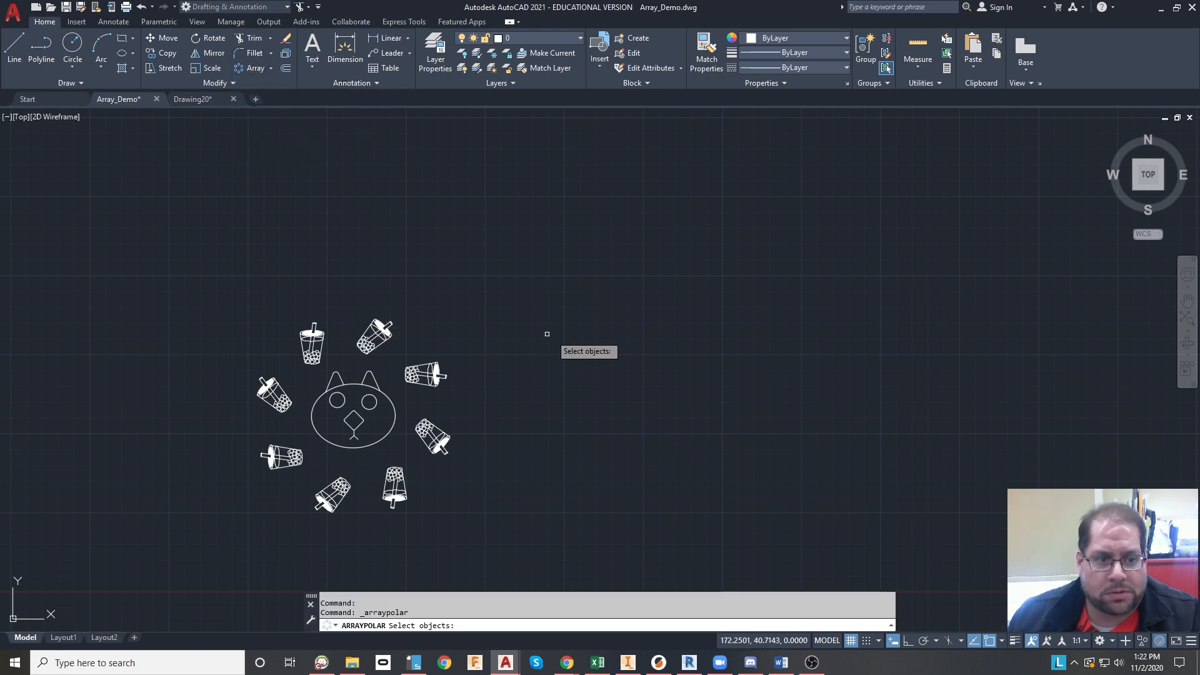
left_click(553, 246)
left_click(200, 553)
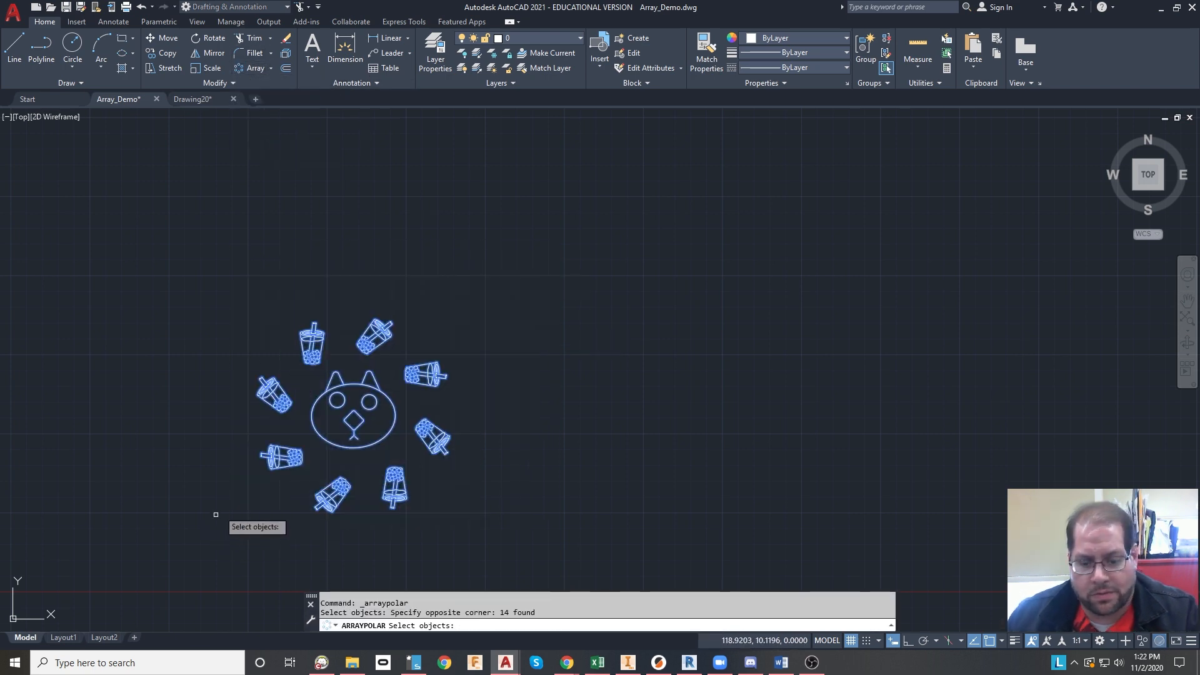
key("Return")
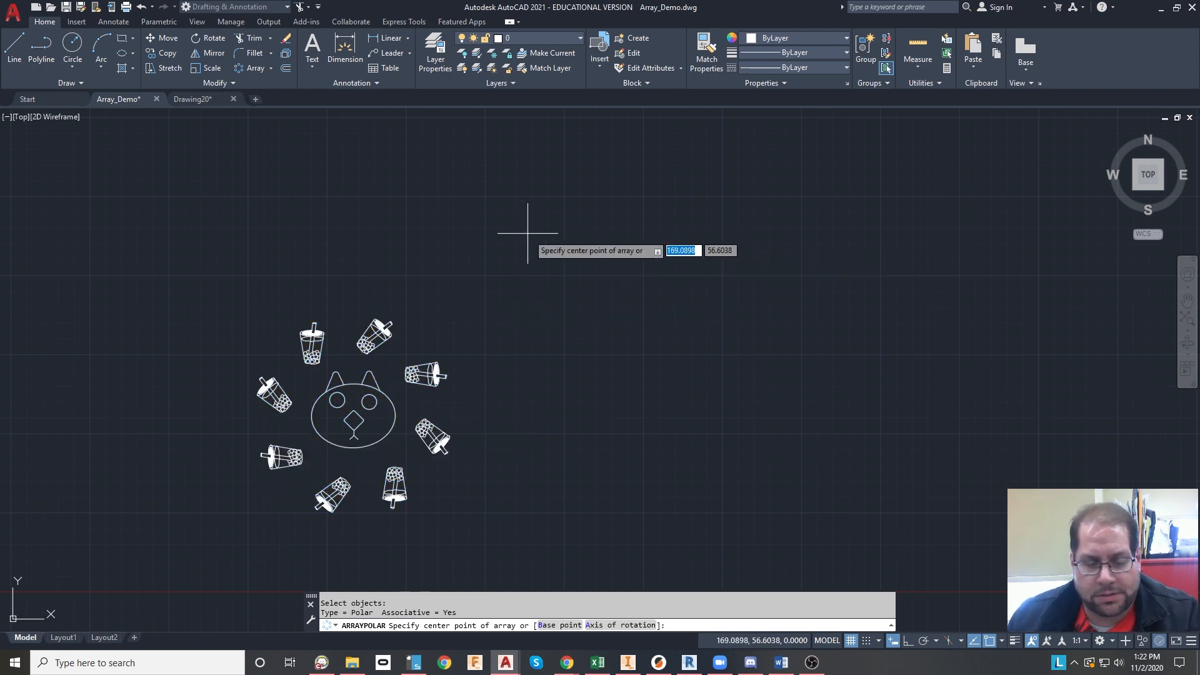
left_click(552, 285)
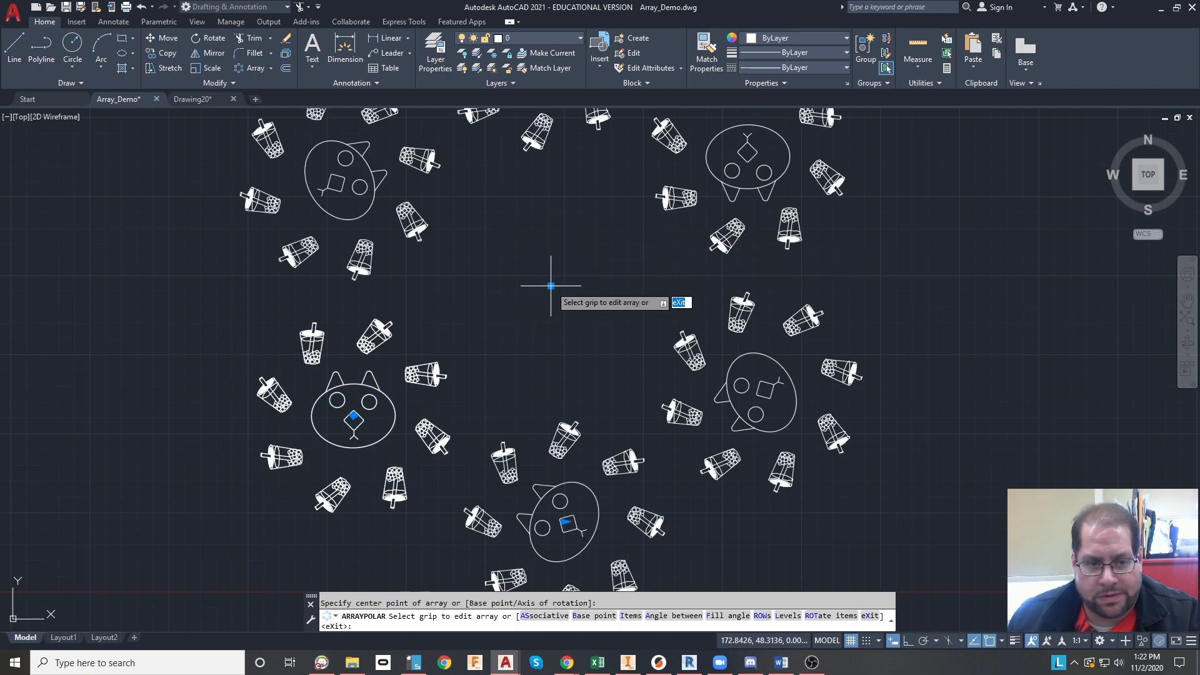
scroll(560, 282, "down", 3)
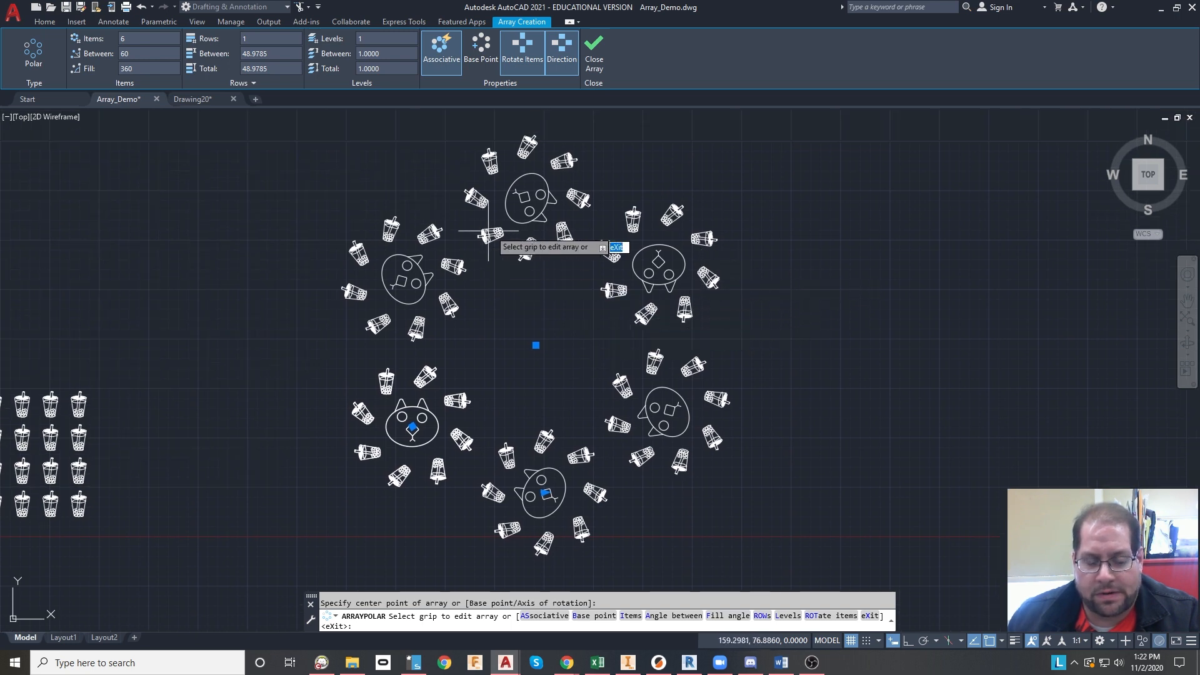
left_click(597, 56)
key("ctrl+z")
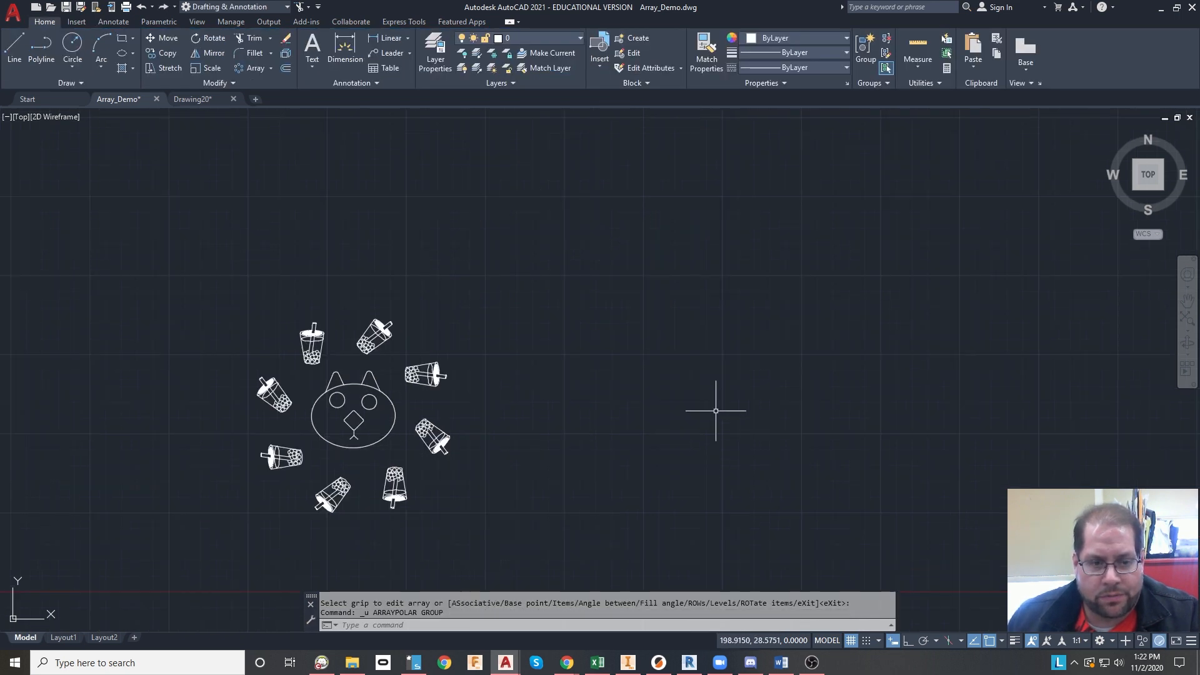
- Select the ring of cups to view its polar array settings, and close the array editor
scroll(431, 385, "up", 3)
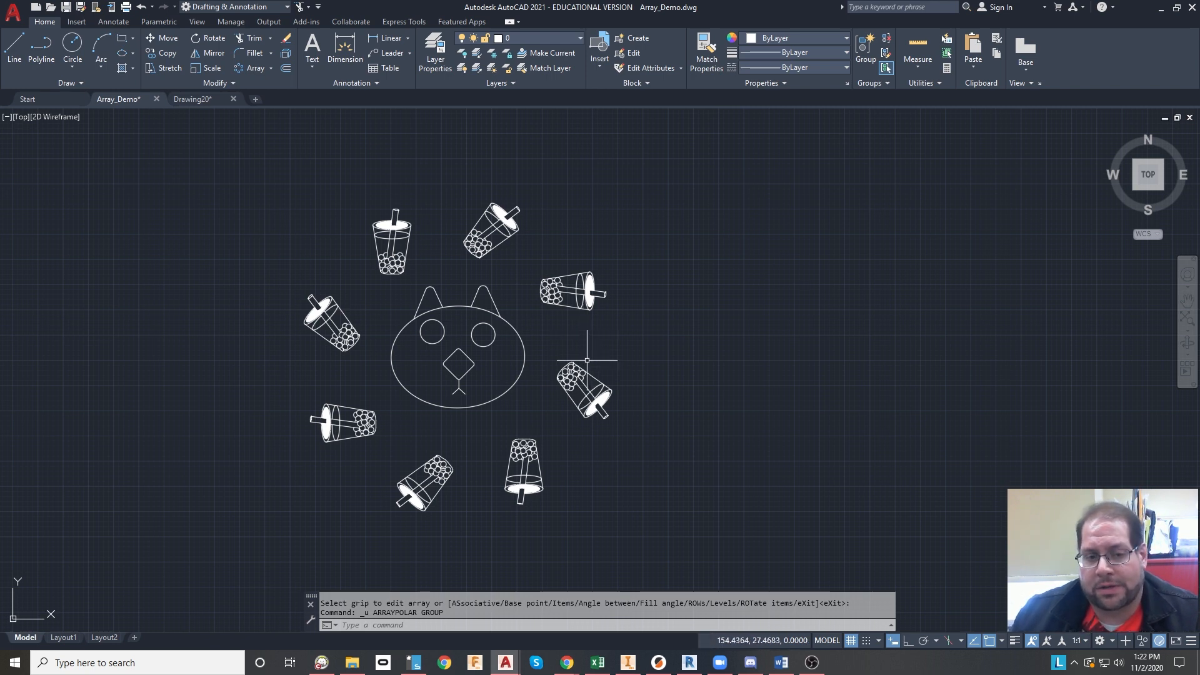
left_click(556, 209)
left_click(485, 241)
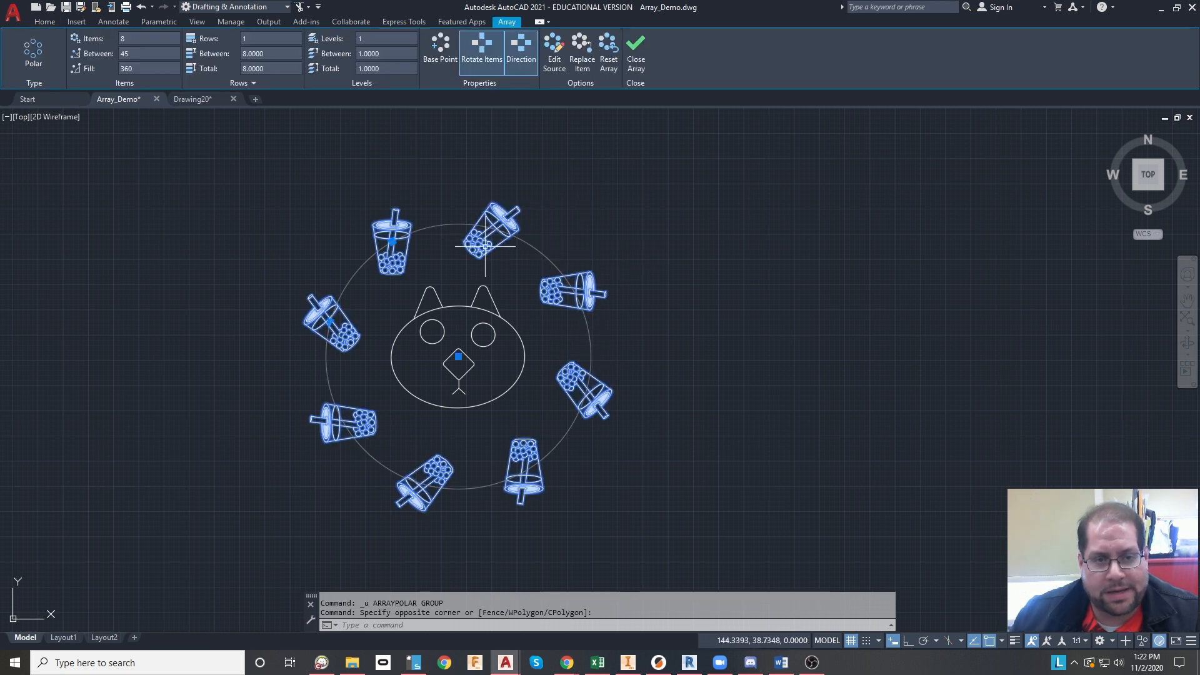
left_click(634, 64)
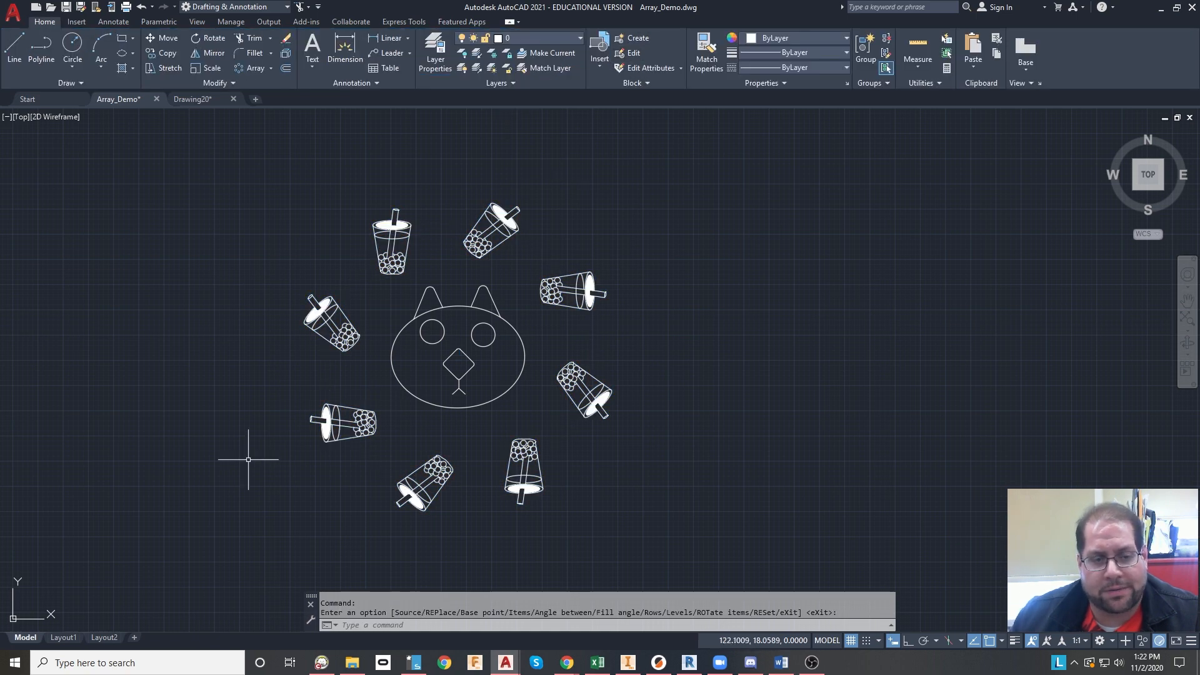
- Find the wavy curve with the single cup at its start and inspect the curve's control points
middle_click_drag(248, 460, 869, 400)
middle_click_drag(269, 412, 780, 394)
middle_click_drag(438, 463, 602, 461)
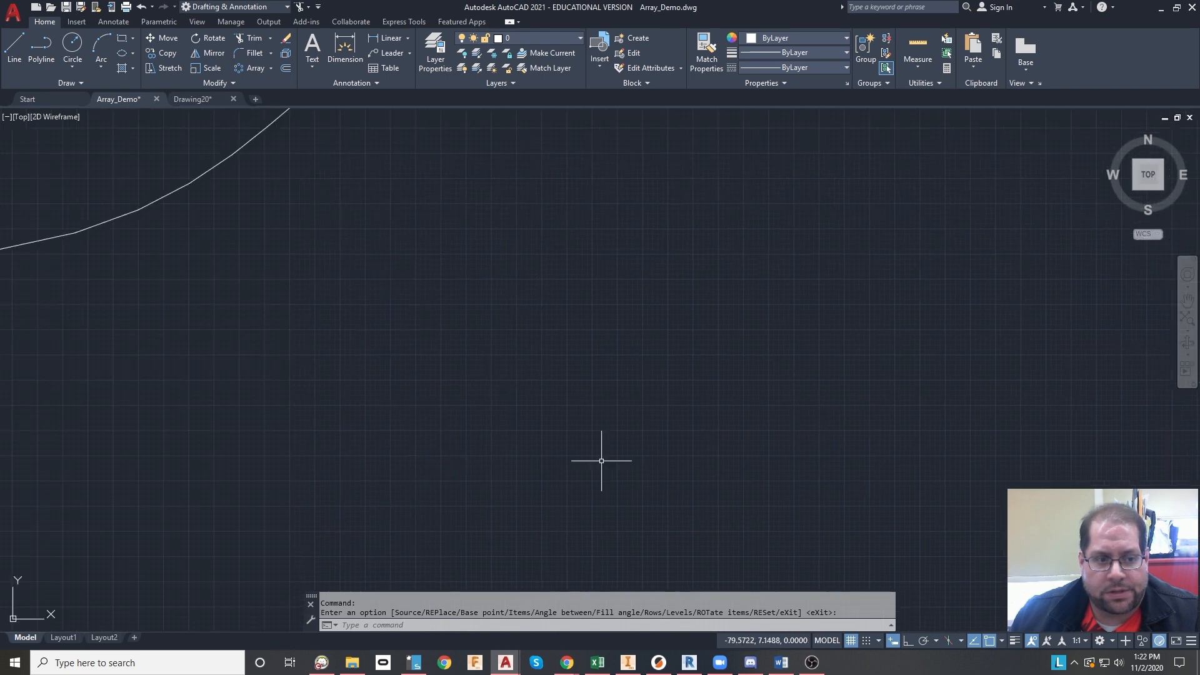
middle_click_drag(395, 448, 638, 500)
scroll(504, 367, "down", 2)
middle_click_drag(633, 310, 531, 416)
middle_click_drag(588, 389, 510, 421)
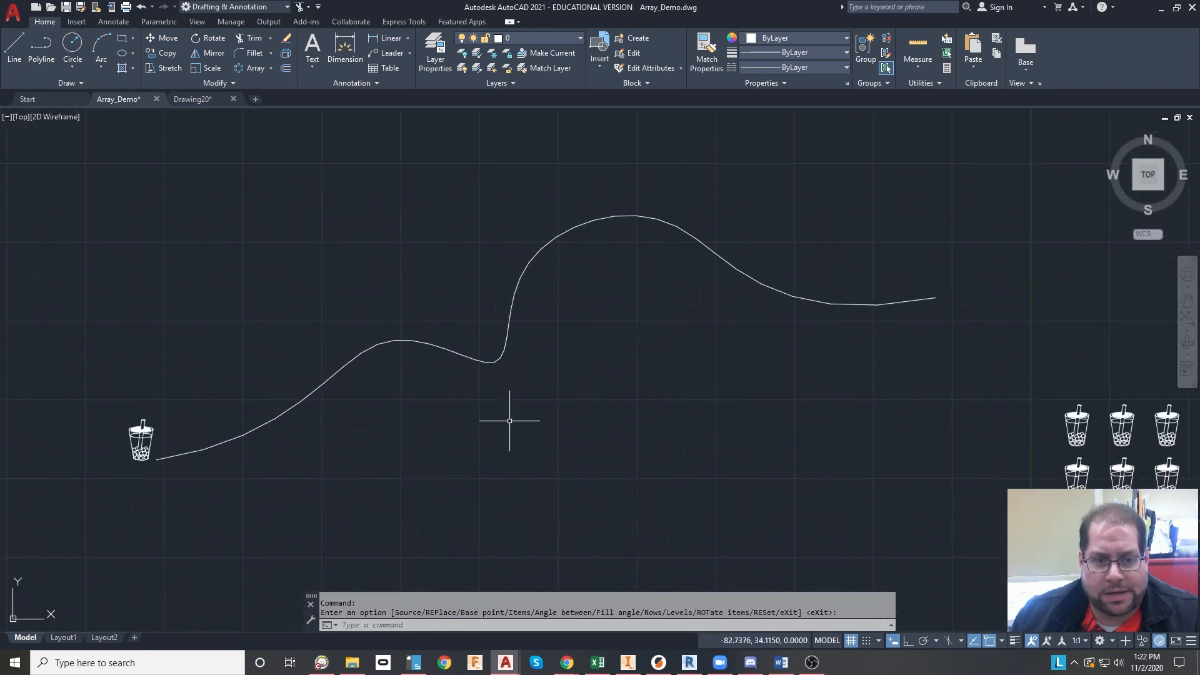
left_click(510, 421)
left_click(519, 300)
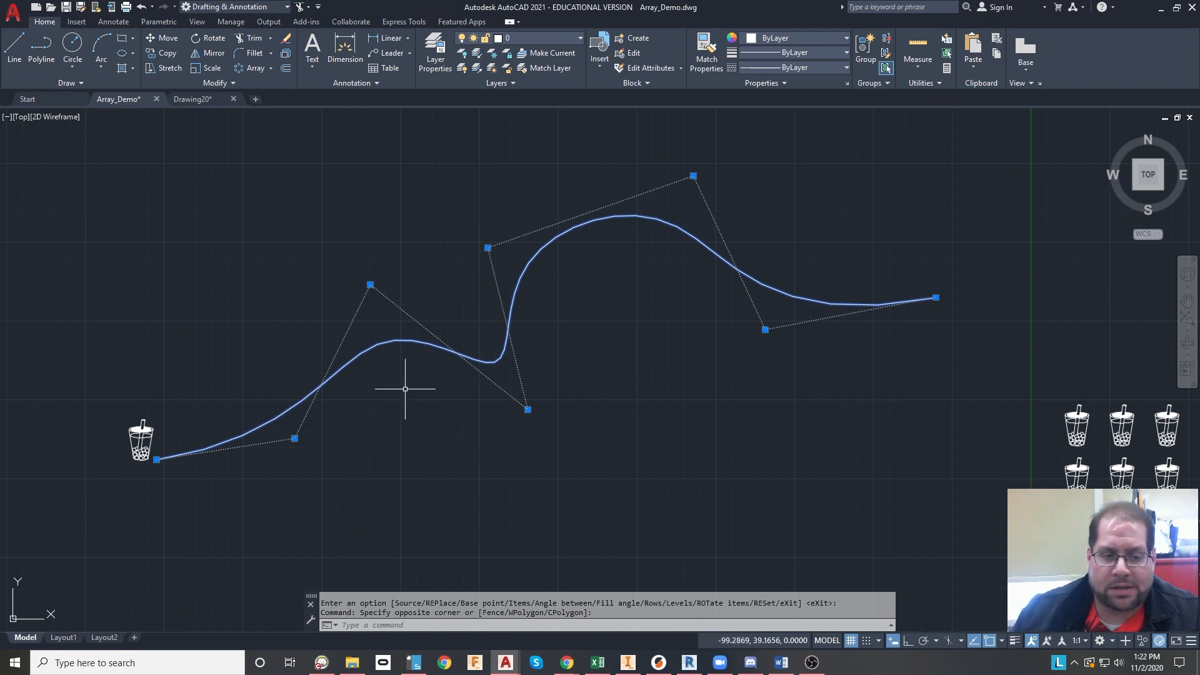
key("Escape")
key("Escape")
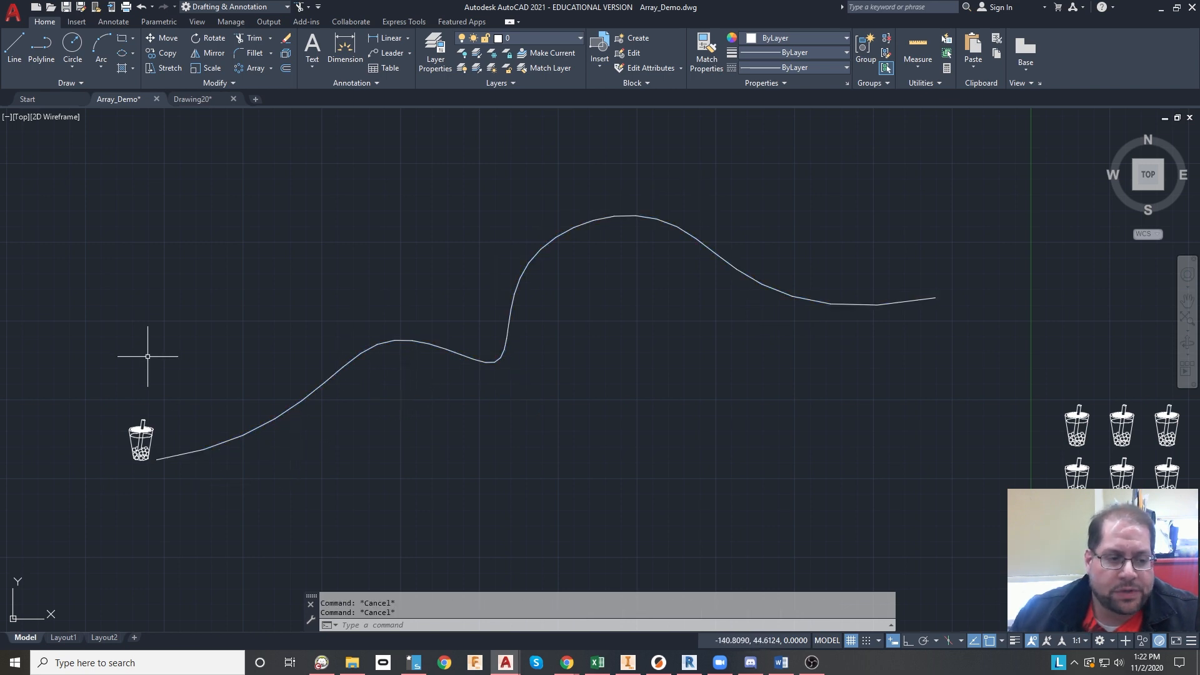
- Create a path array of the single cup along the wavy curve
scroll(420, 396, "up", 3)
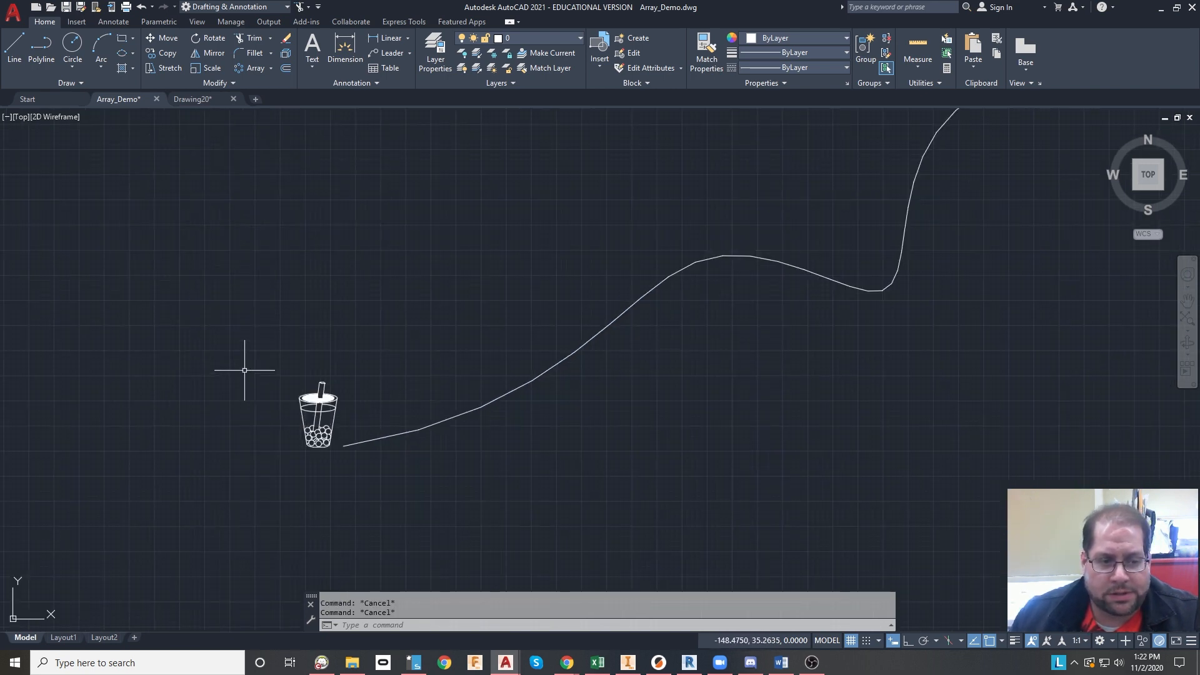
left_click(271, 66)
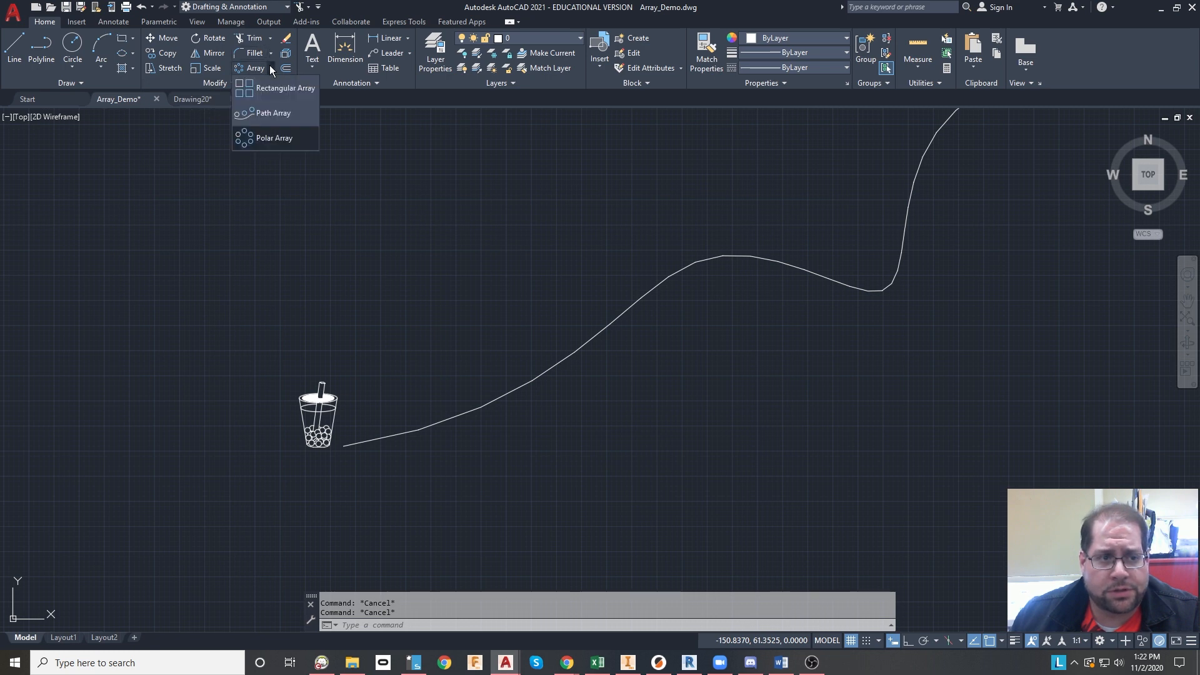
left_click(266, 115)
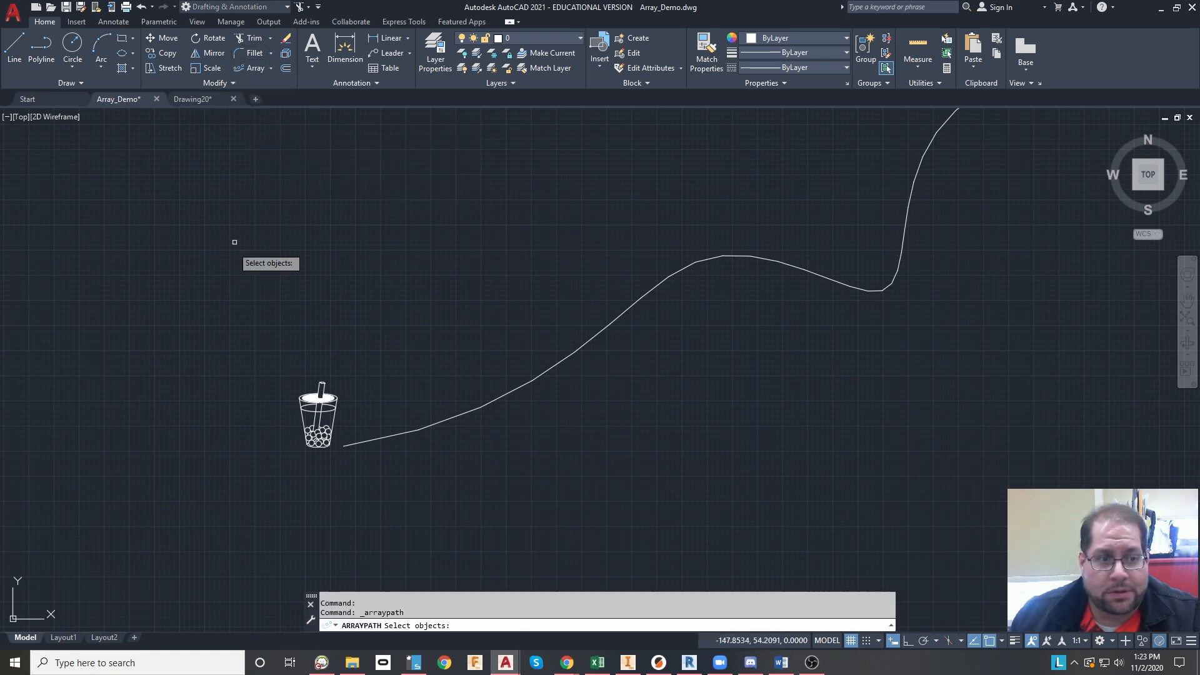
left_click(235, 329)
left_click(374, 473)
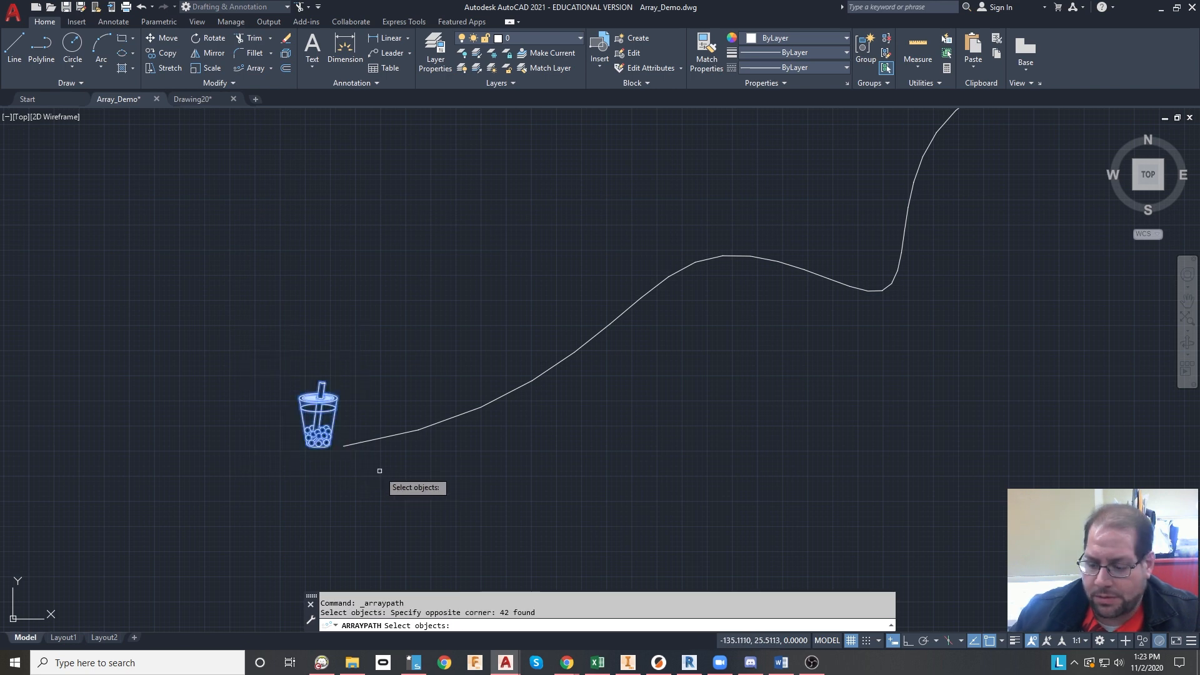
key("Return")
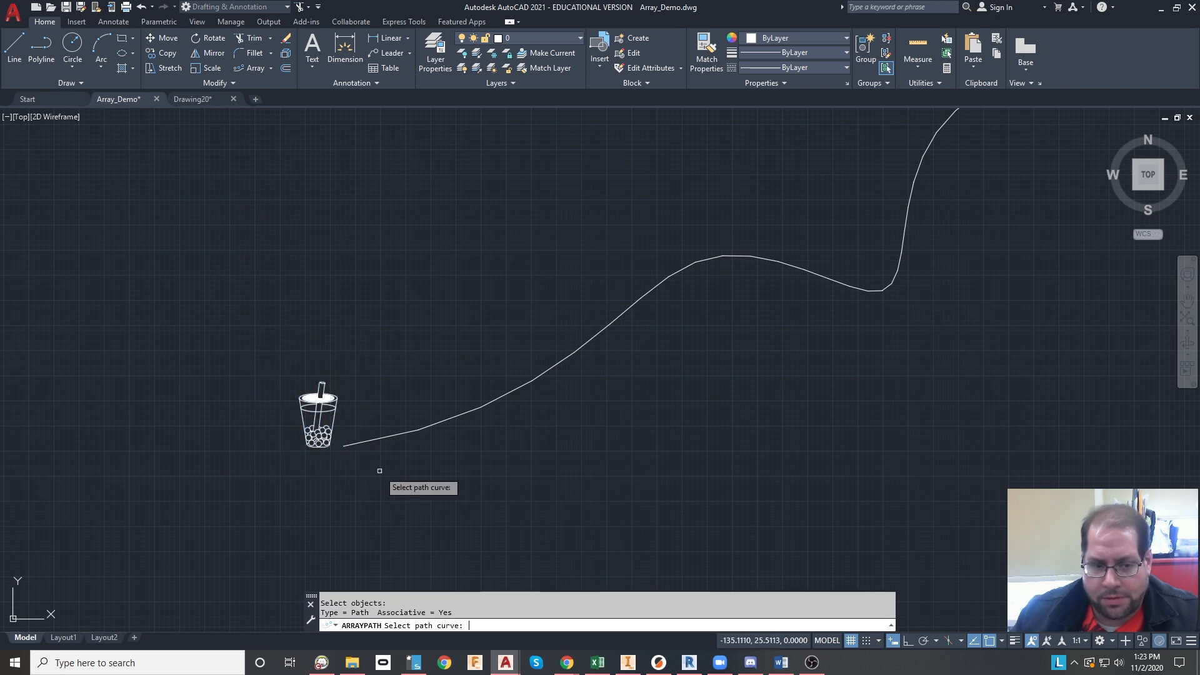
left_click(403, 435)
scroll(886, 337, "down", 2)
middle_click_drag(886, 336, 678, 434)
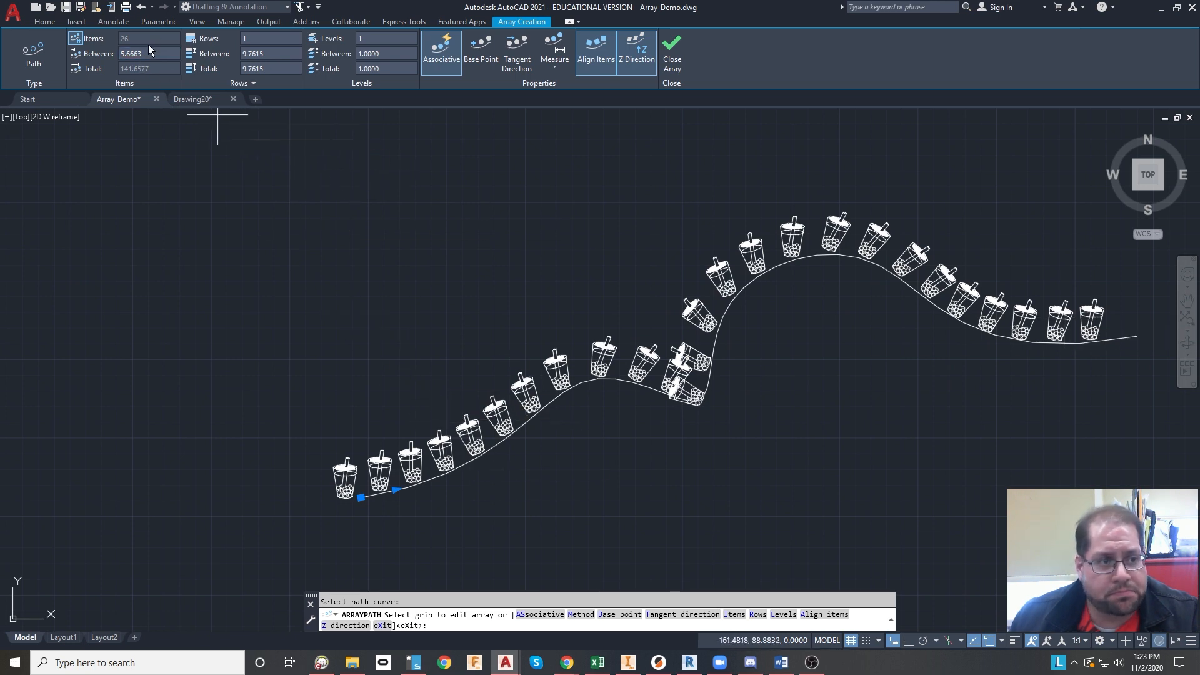
- Examine the spacing and orientation of the arrayed cups along the whole length of the curve
scroll(369, 473, "up", 6)
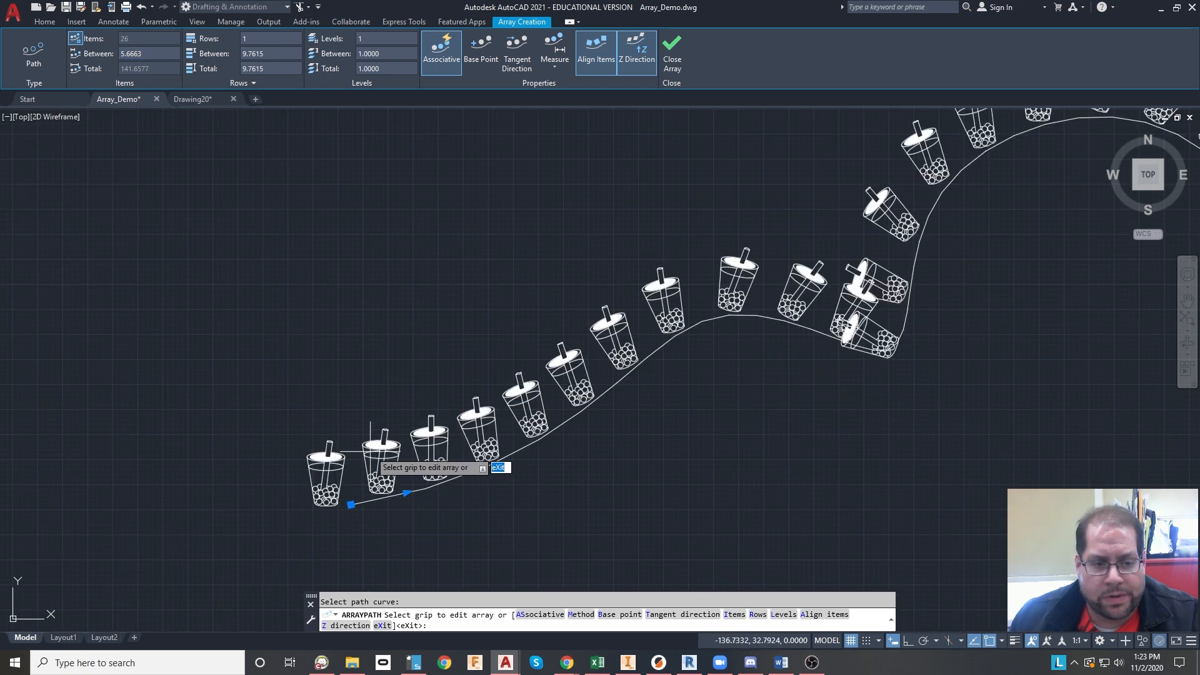
scroll(538, 434, "down", 3)
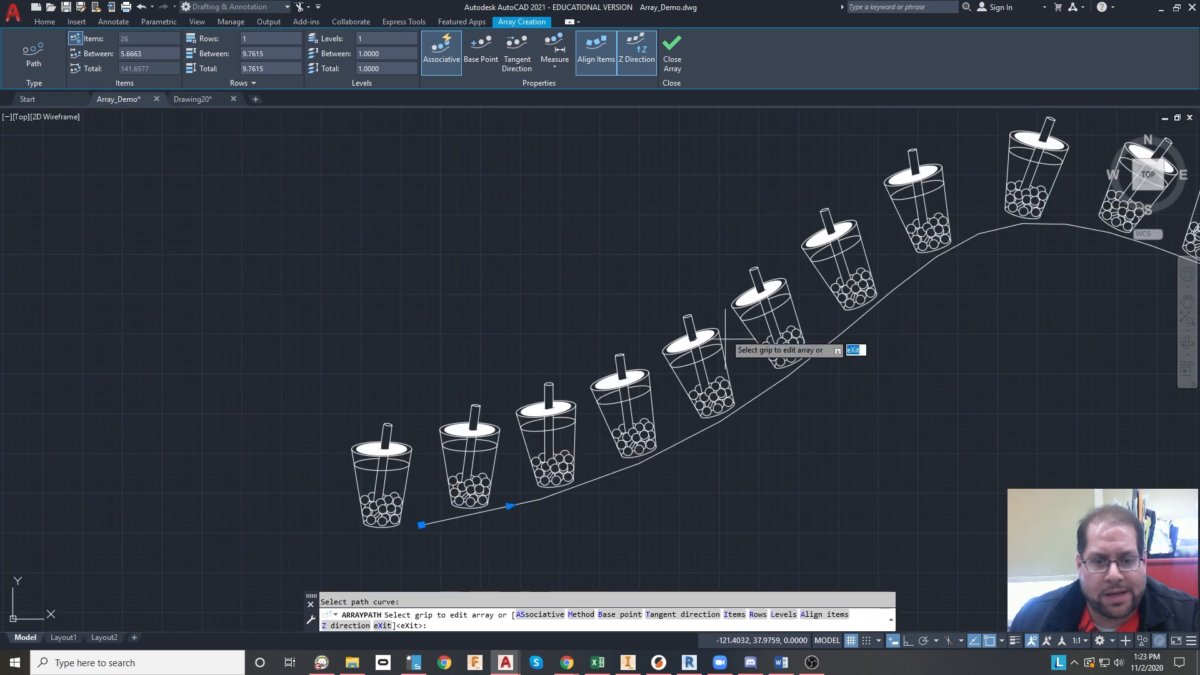
mouse_move(717, 331)
middle_mouse_down()
mouse_move(755, 279)
mouse_move(361, 445)
middle_mouse_up()
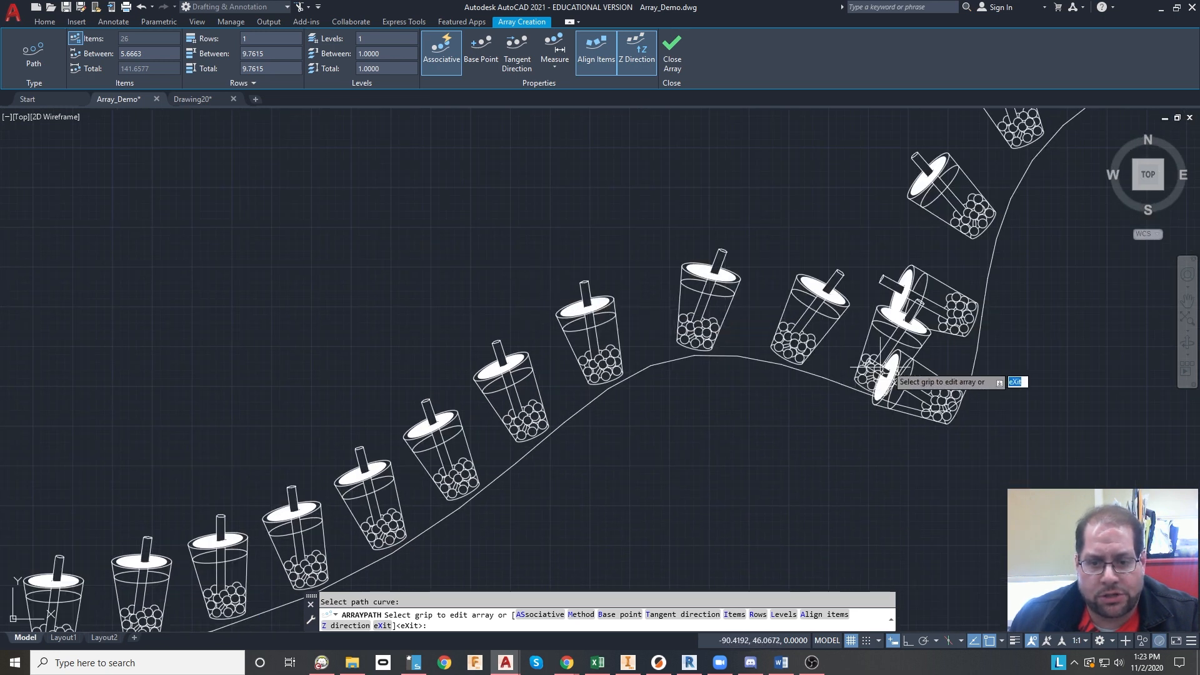
middle_click_drag(957, 316, 864, 360)
mouse_move(960, 247)
middle_mouse_down()
mouse_move(716, 388)
mouse_move(919, 360)
middle_mouse_up()
scroll(490, 316, "down", 2)
middle_click_drag(490, 317, 140, 276)
scroll(578, 363, "up", 4)
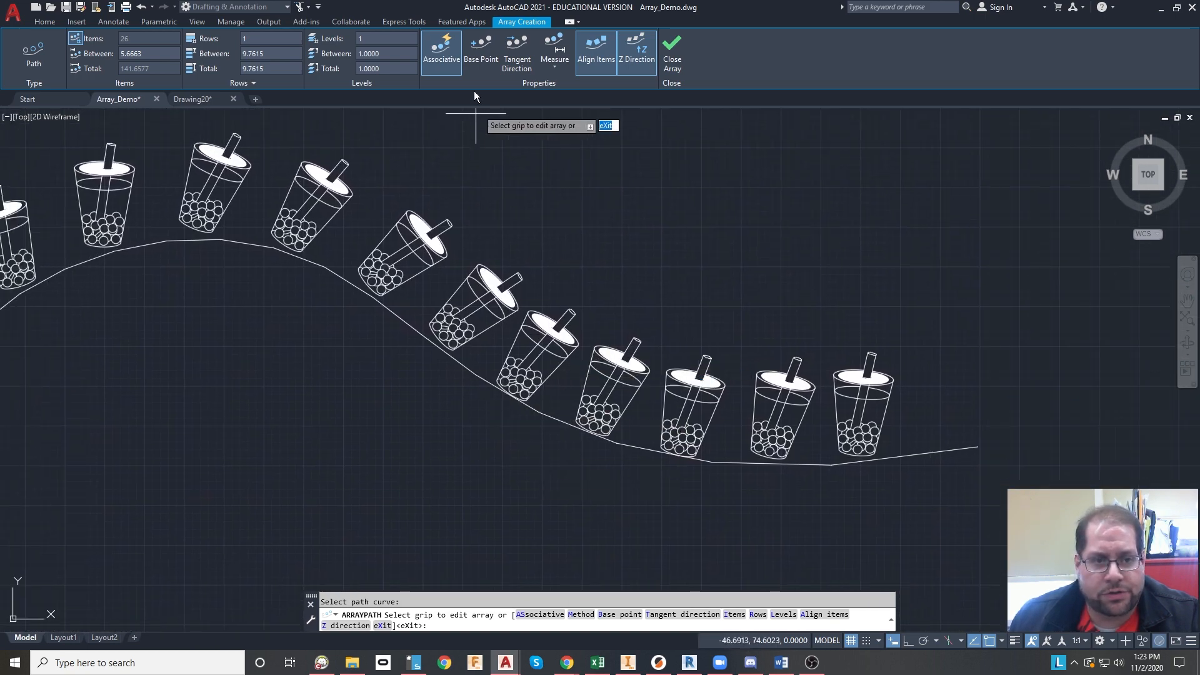
- Turn off Align Items for the path array and check the cups' orientation along the curve
left_click(594, 62)
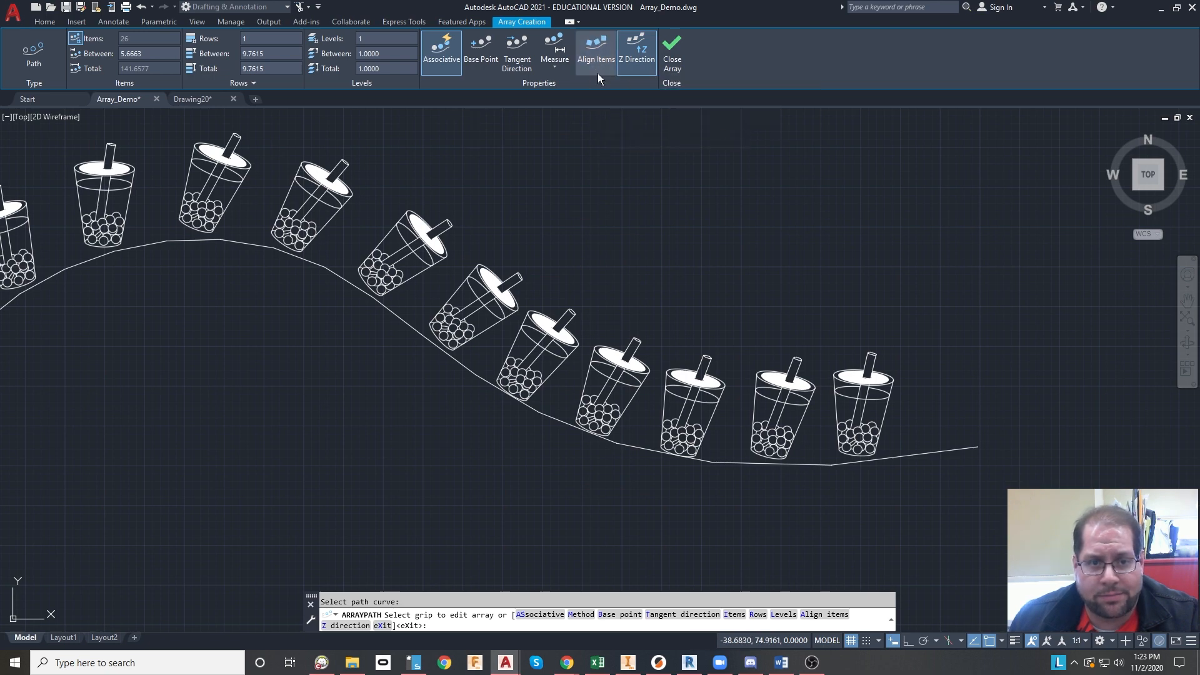
scroll(535, 552, "down", 2)
middle_click_drag(364, 508, 788, 384)
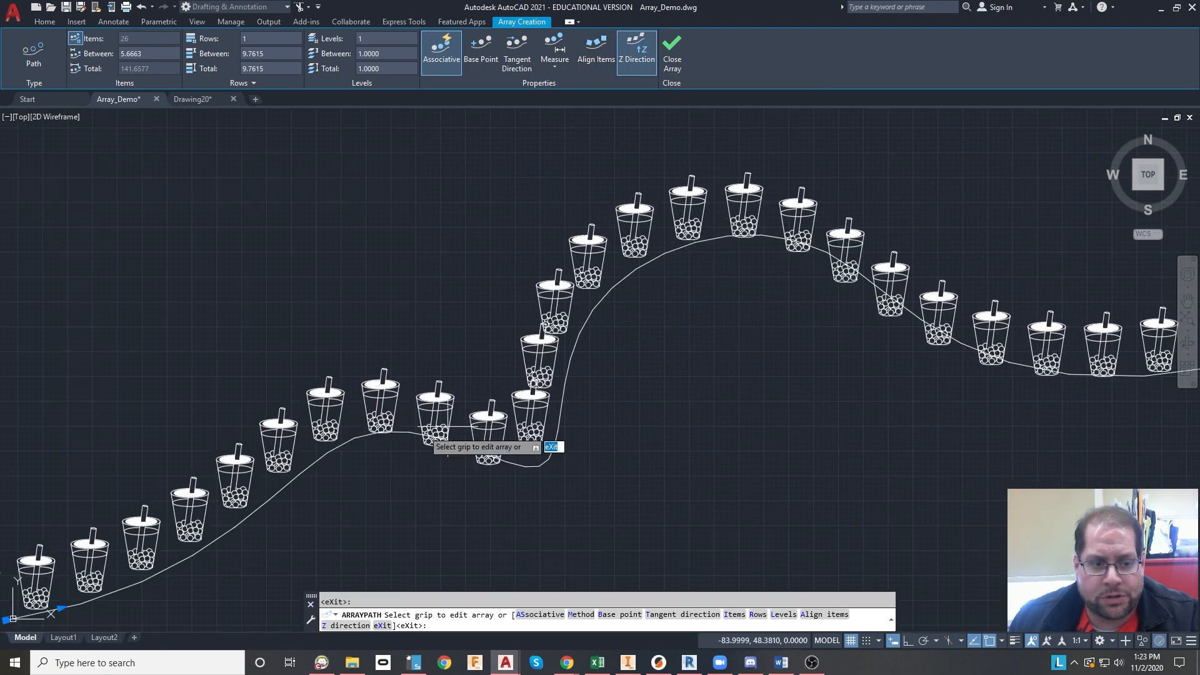
middle_click_drag(106, 494, 281, 356)
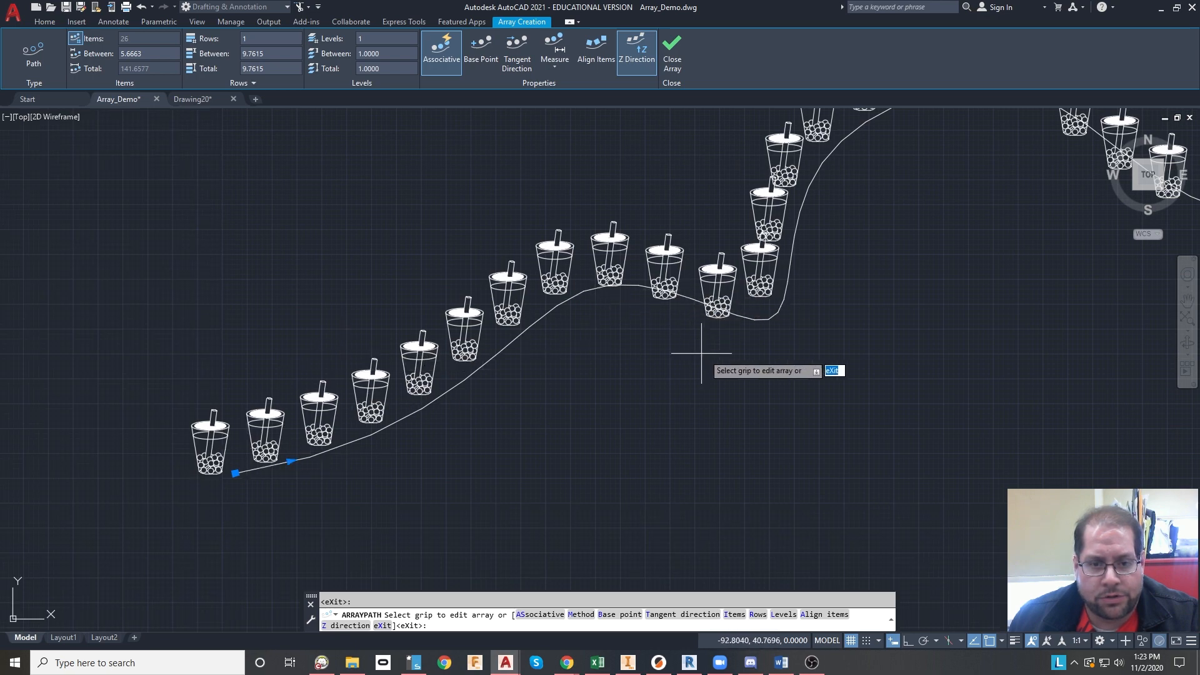
- Examine the unaligned cups along the curve, especially their upright orientation and spacing around its steep section
middle_click_drag(855, 197, 679, 346)
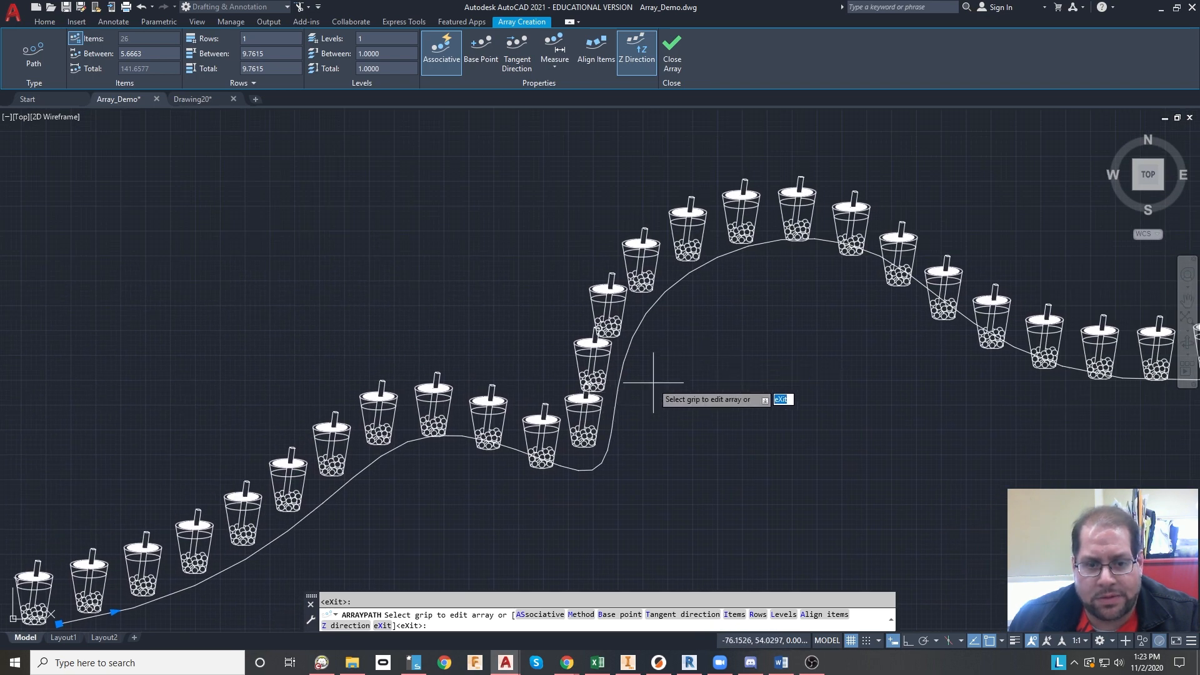
scroll(653, 383, "up", 4)
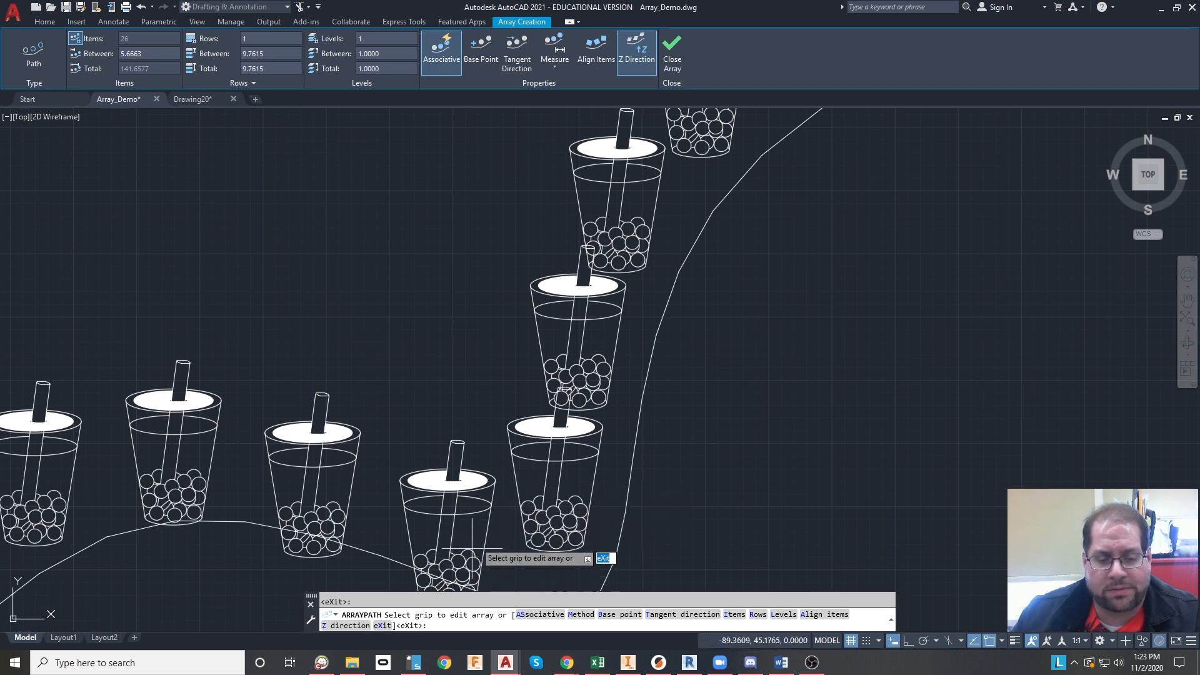
scroll(601, 403, "down", 2)
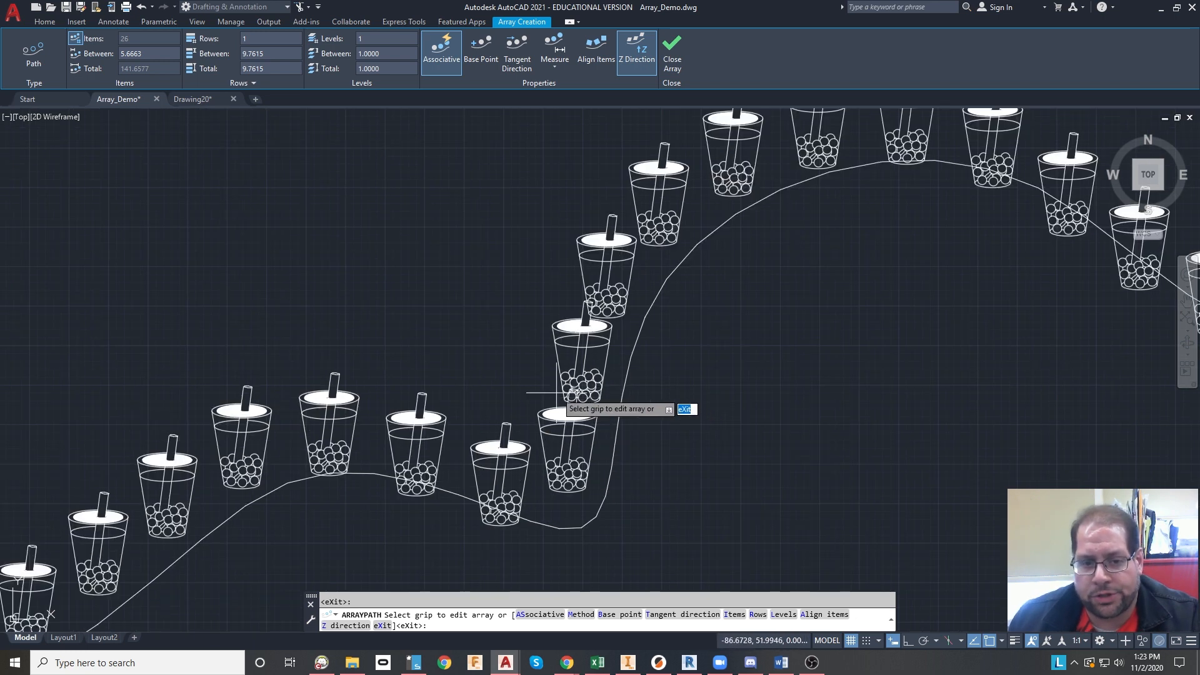
scroll(557, 393, "up", 2)
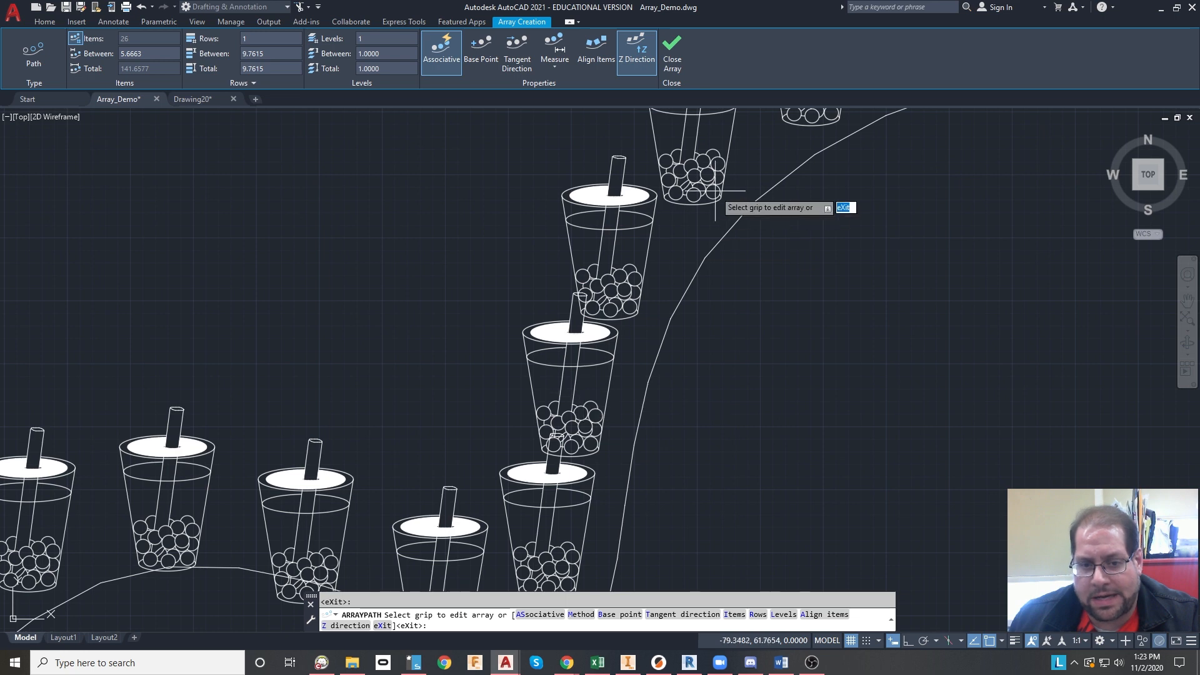
scroll(735, 195, "down", 2)
middle_click_drag(433, 412, 74, 522)
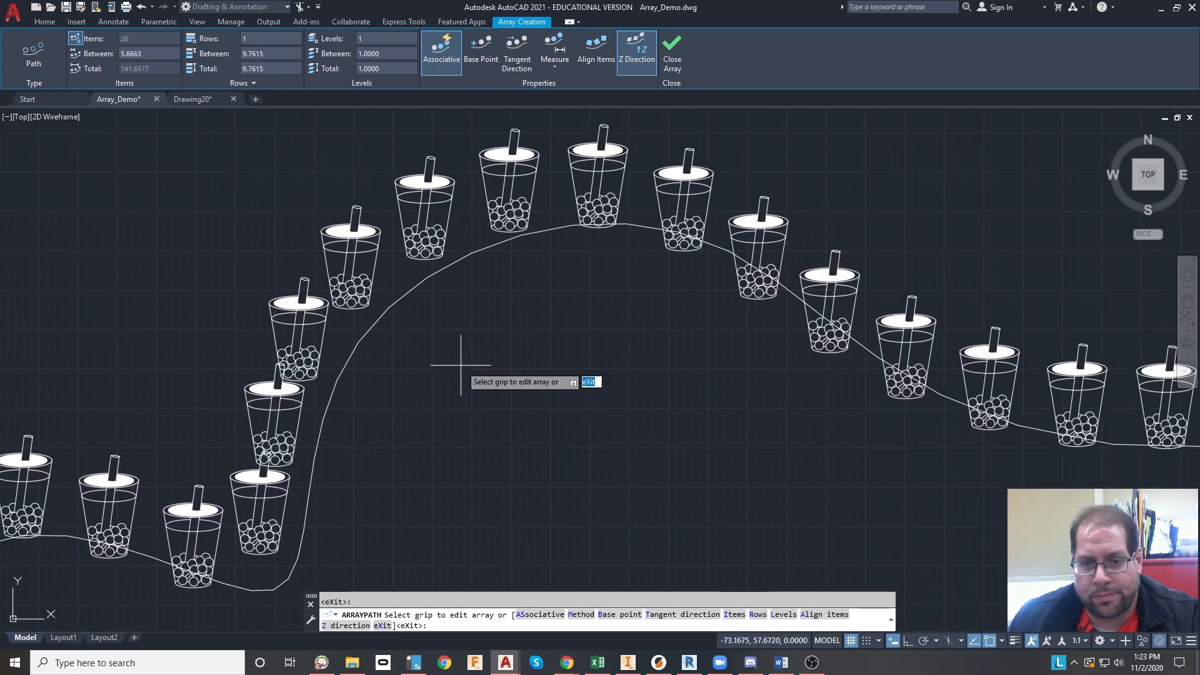
scroll(461, 365, "down", 2)
scroll(419, 335, "up", 2)
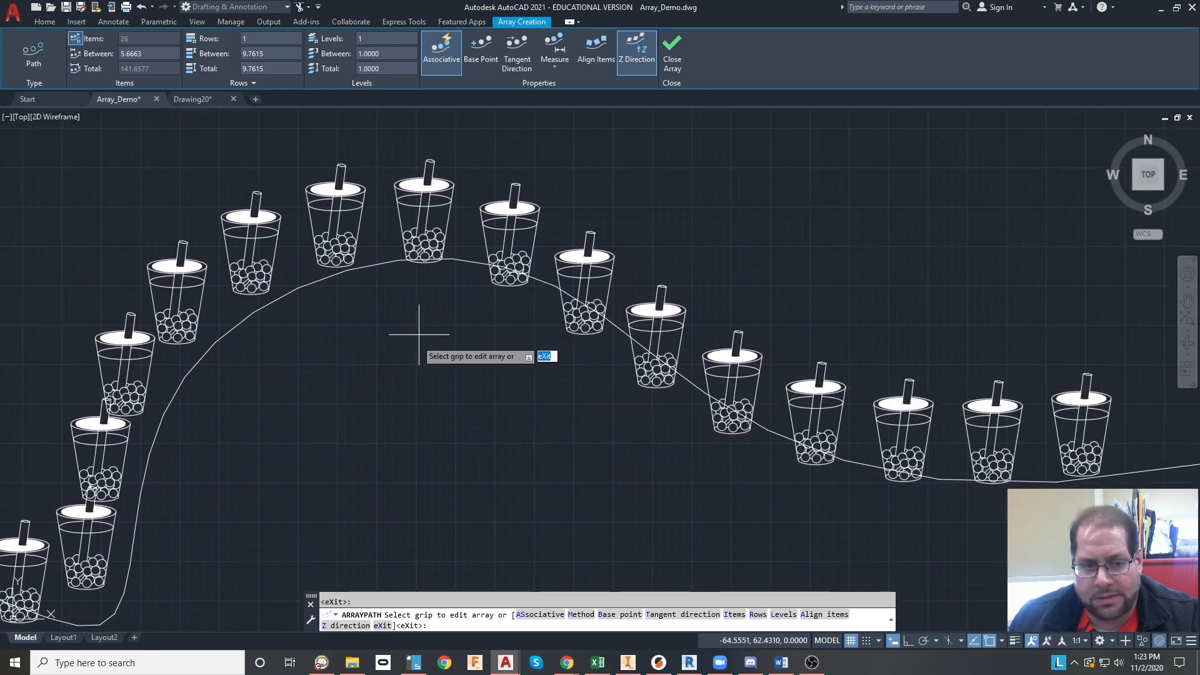
middle_click_drag(382, 420, 516, 425)
middle_click_drag(360, 491, 615, 327)
scroll(616, 328, "down", 2)
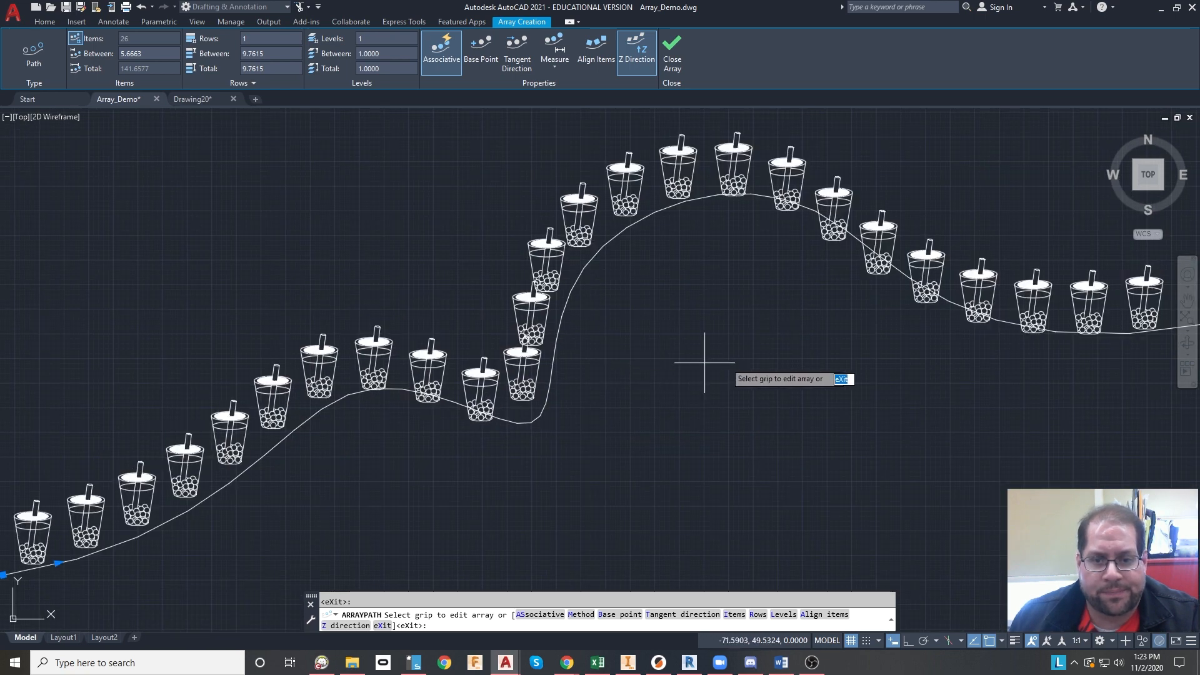
scroll(725, 364, "down", 2)
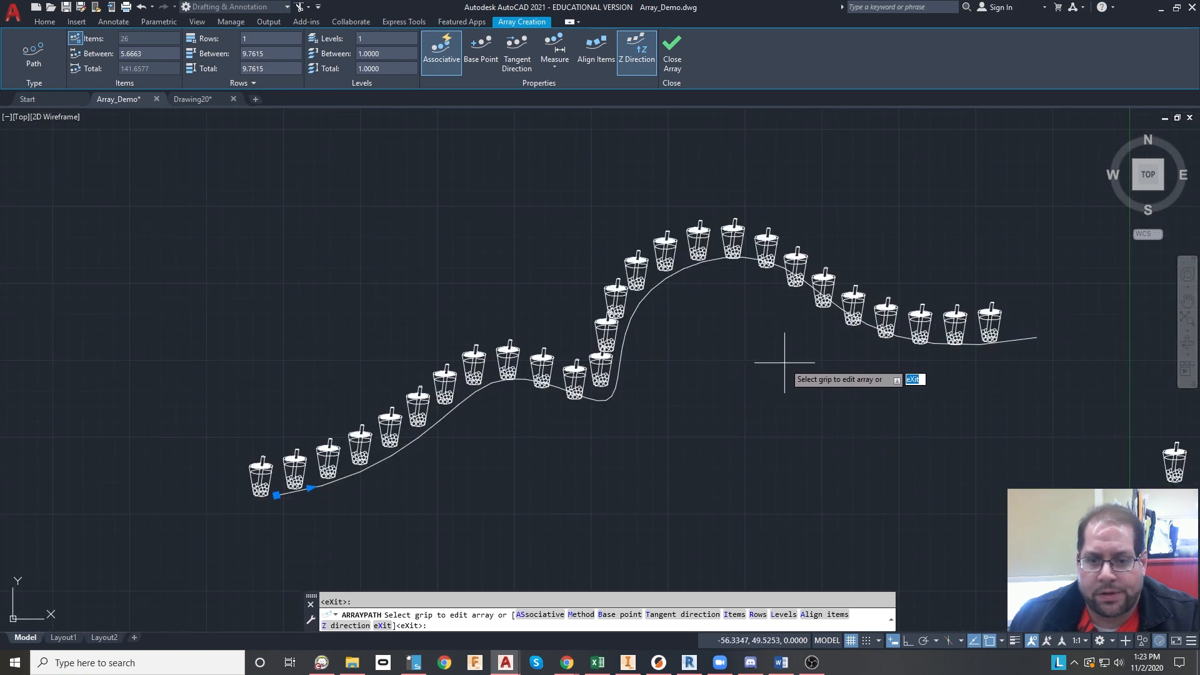
- Stretch the path array's item spacing to about 15.9 units and turn Align Items back on
left_click(310, 487)
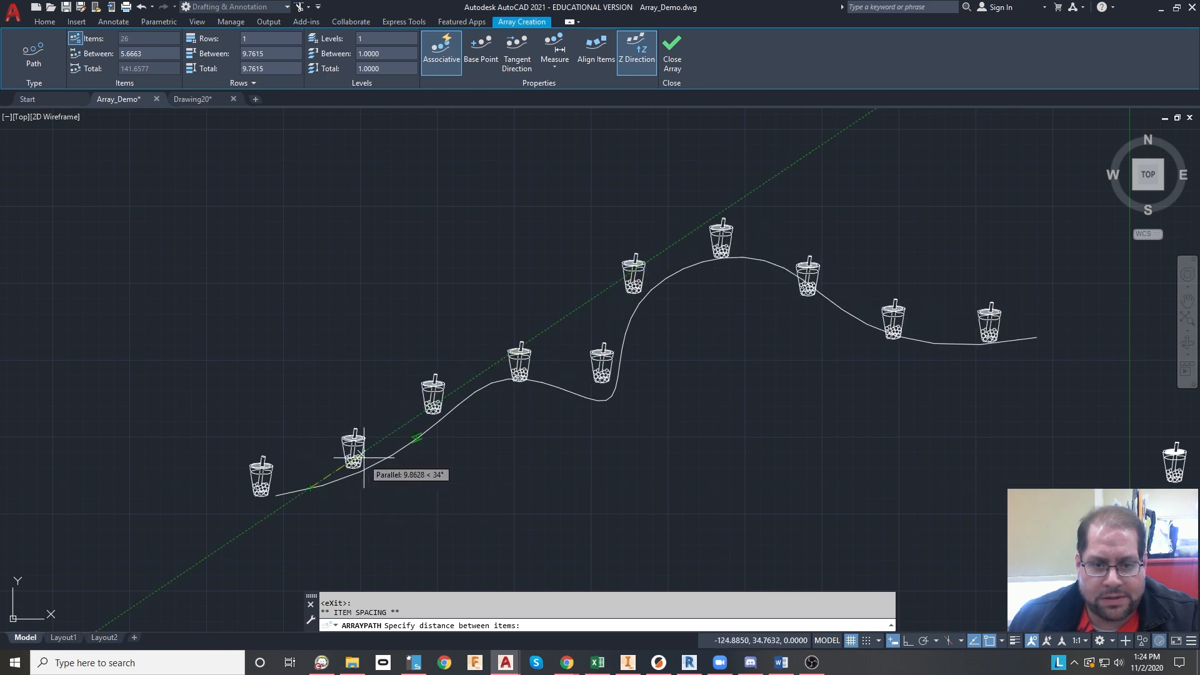
left_click(367, 465)
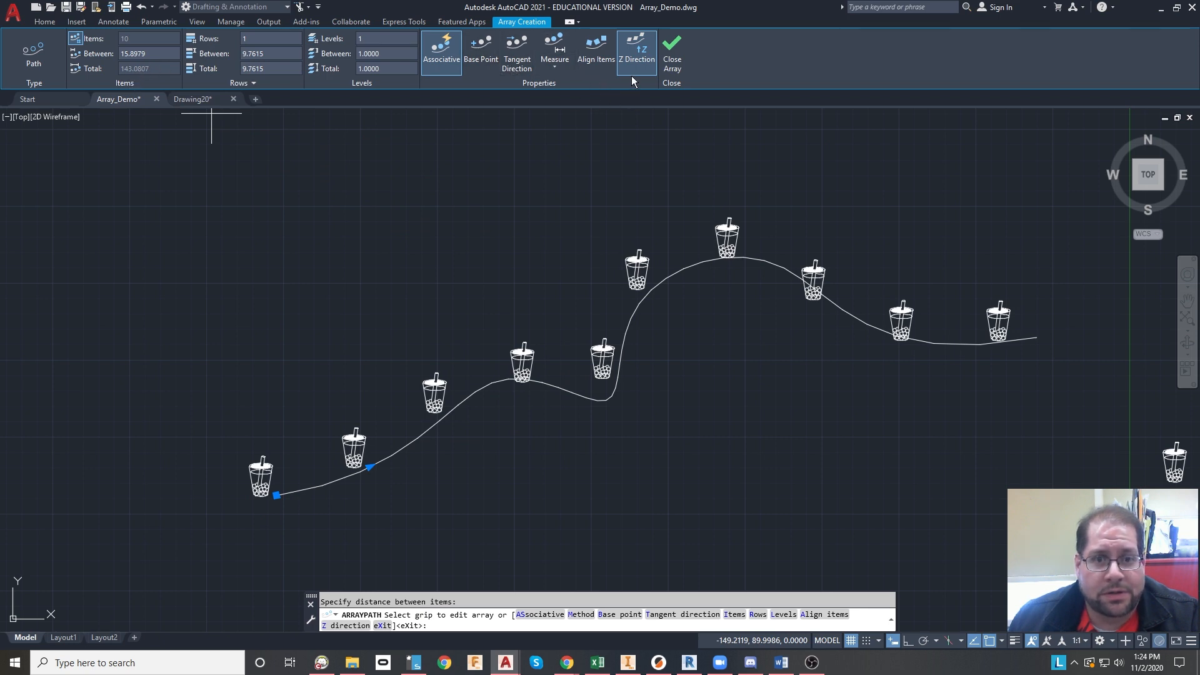
left_click(599, 52)
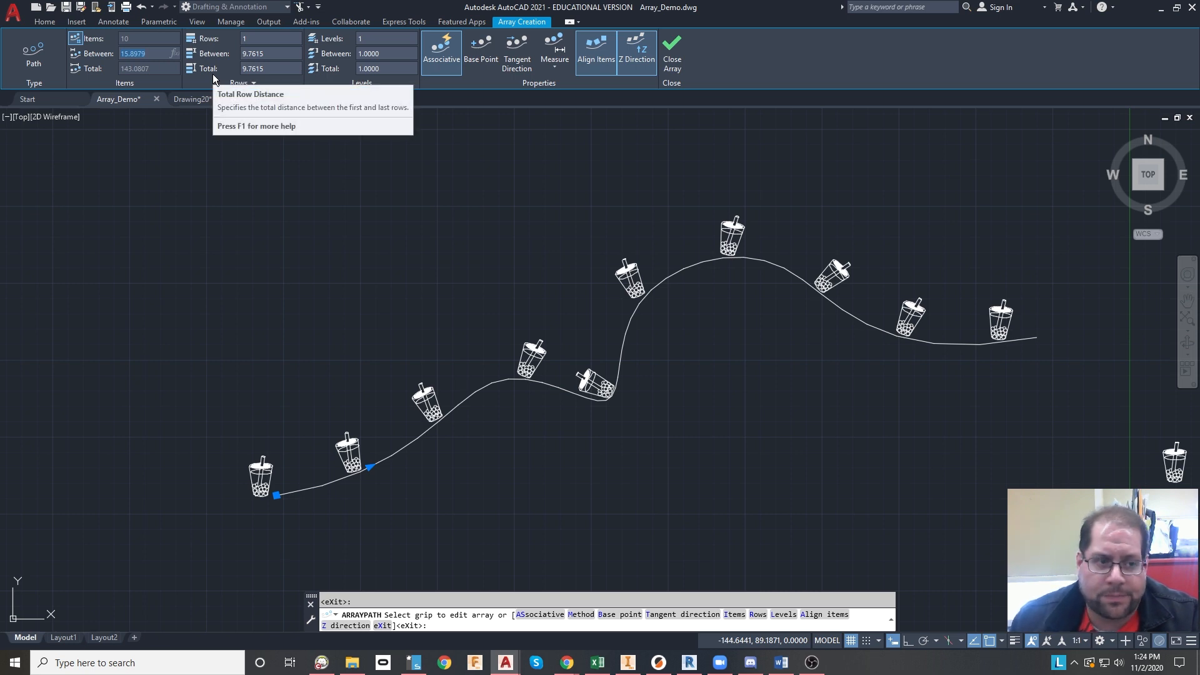
- Try an item spacing of 6 for the path array, and settle on a spacing of 12
type("6")
key("Return")
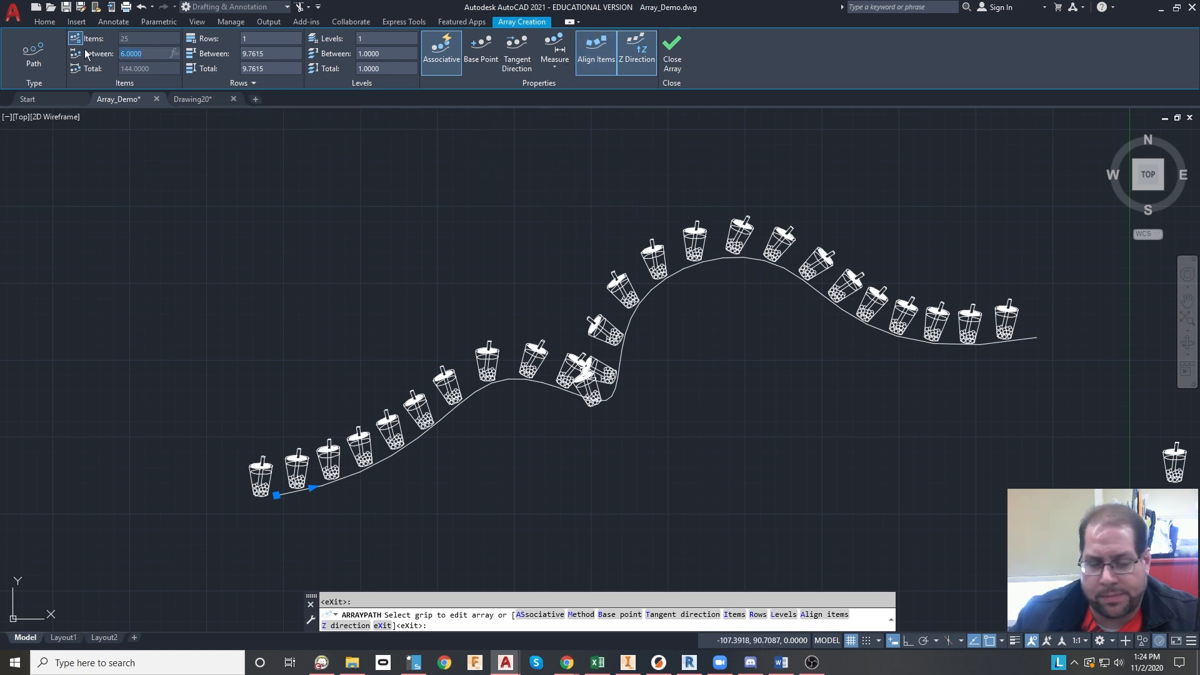
type("12")
key("Return")
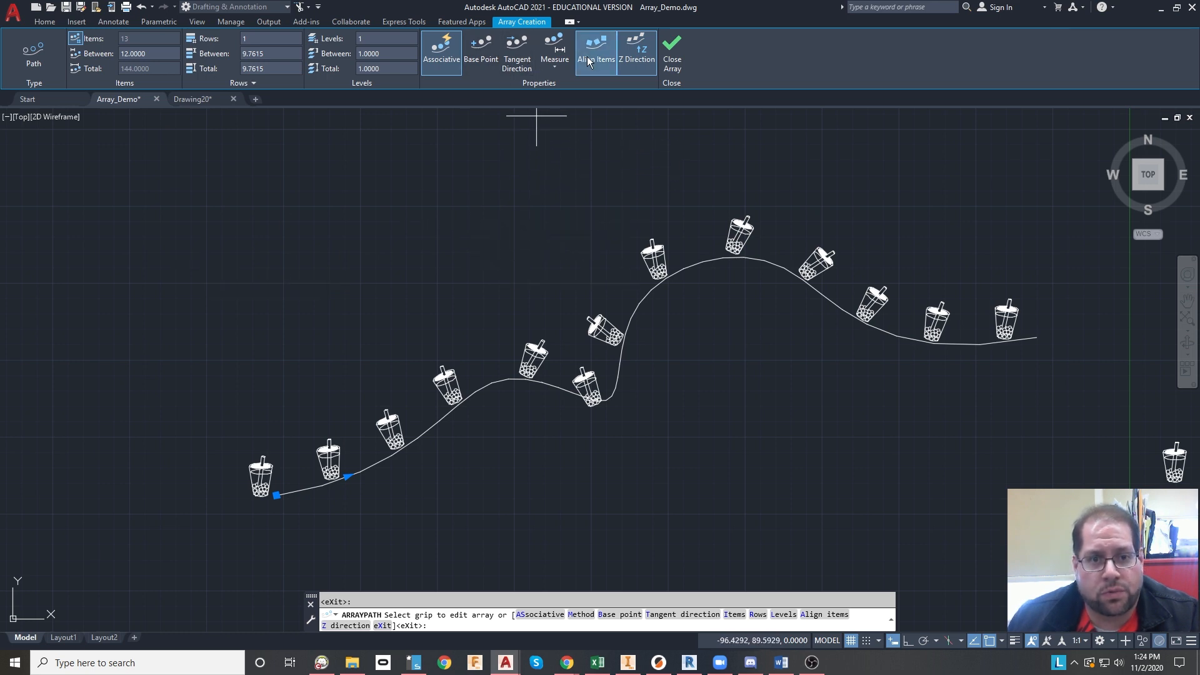
- Set the path array's number of rows to 3 and check the rows along the curve
left_click(280, 38)
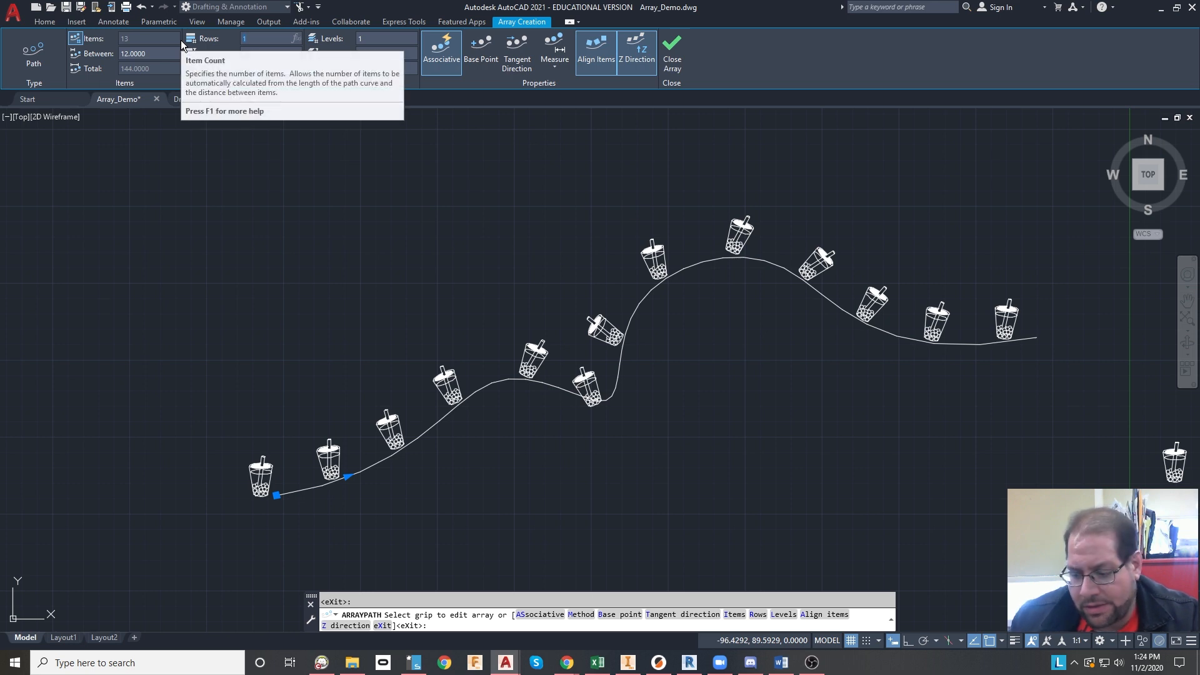
type("3")
key("Return")
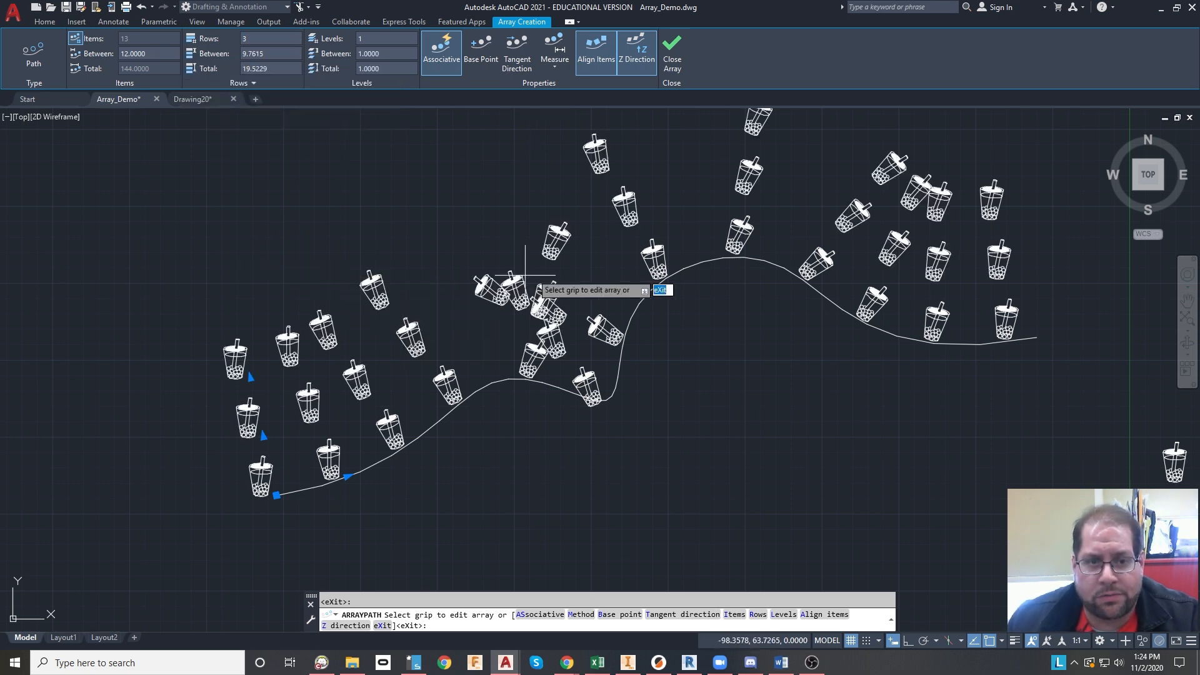
middle_click_drag(669, 266, 655, 335)
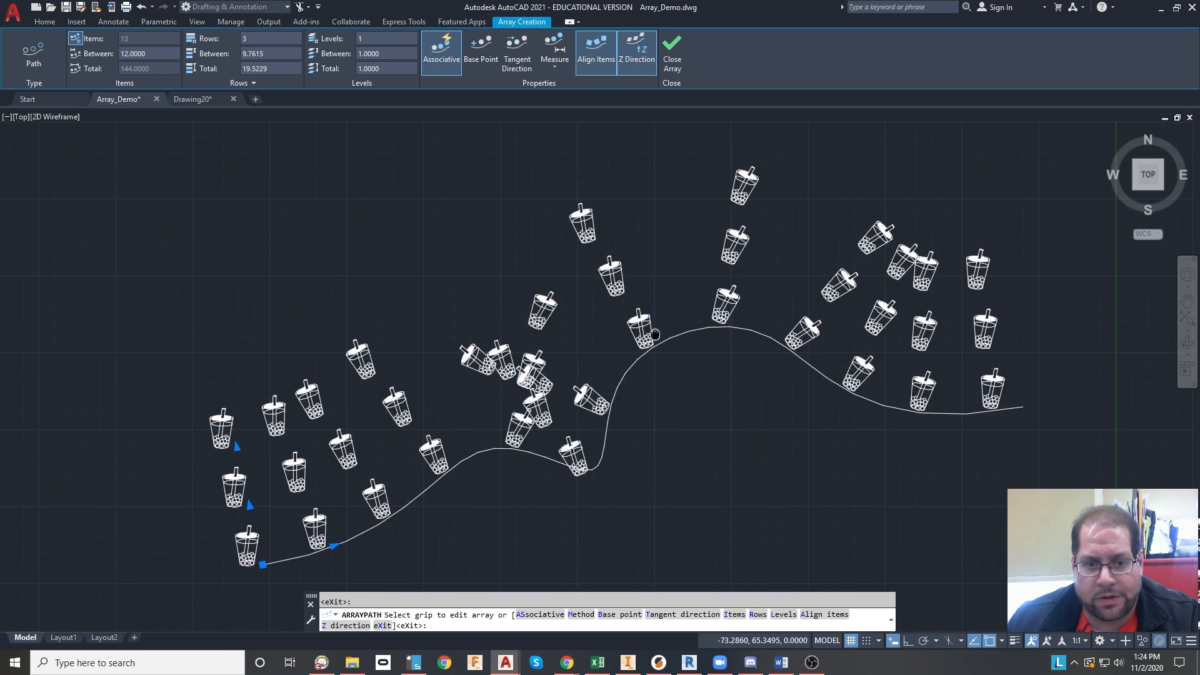
- Turn off Align Items for the three-row path array and finish creating the array
left_click(603, 65)
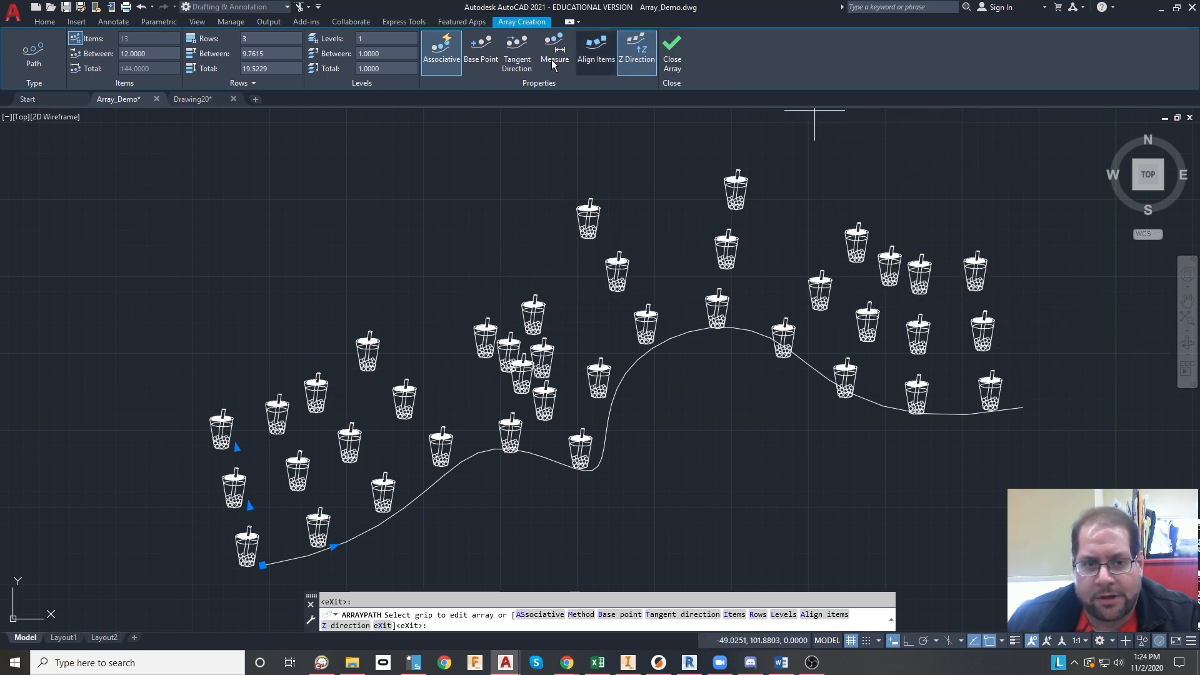
left_click(674, 69)
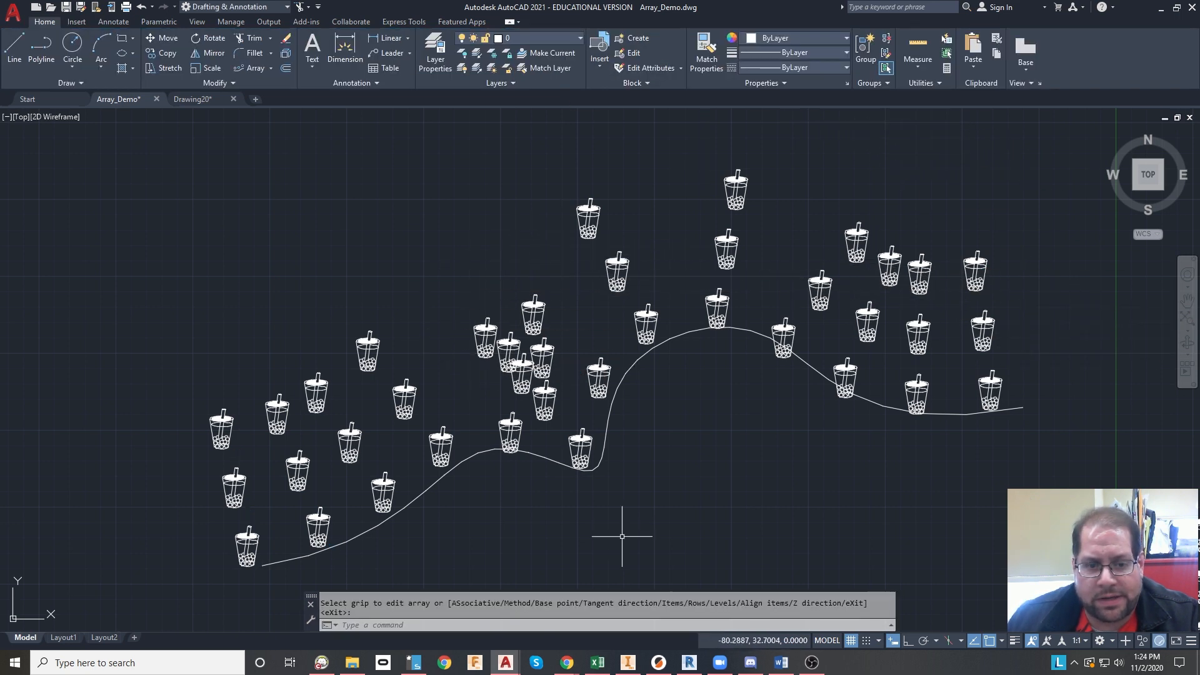
middle_click_drag(785, 390, 715, 372)
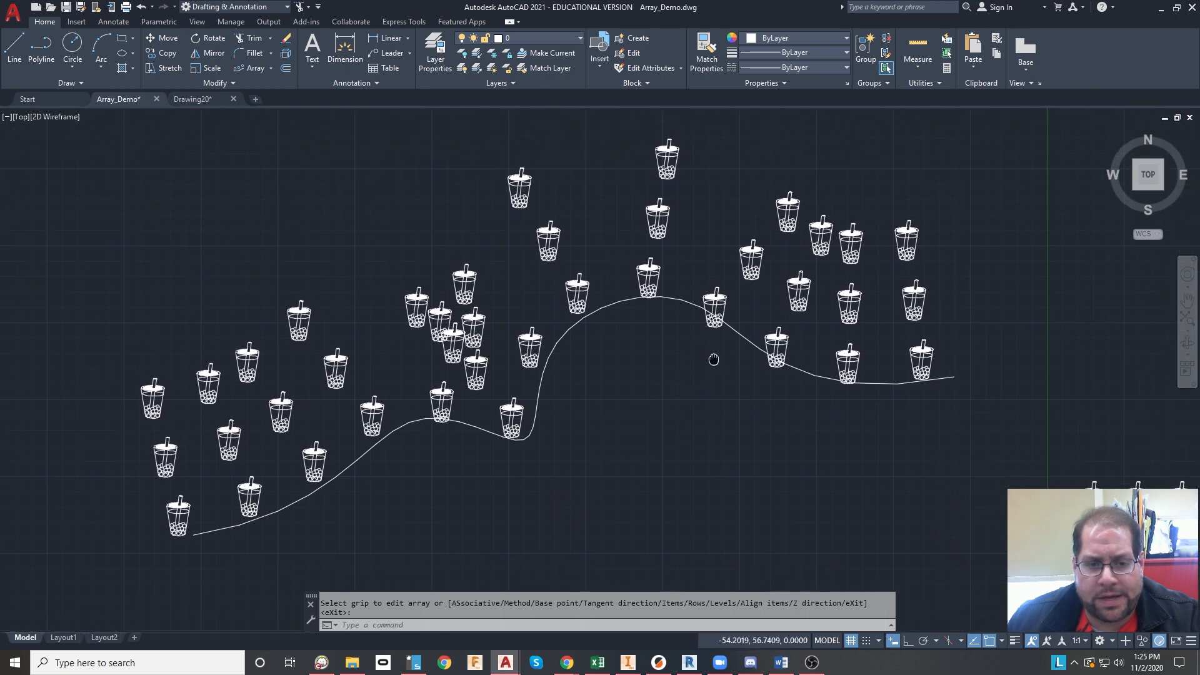
- Reopen the finished path array for editing, set its number of rows to 1 and close the edit
left_click(478, 354)
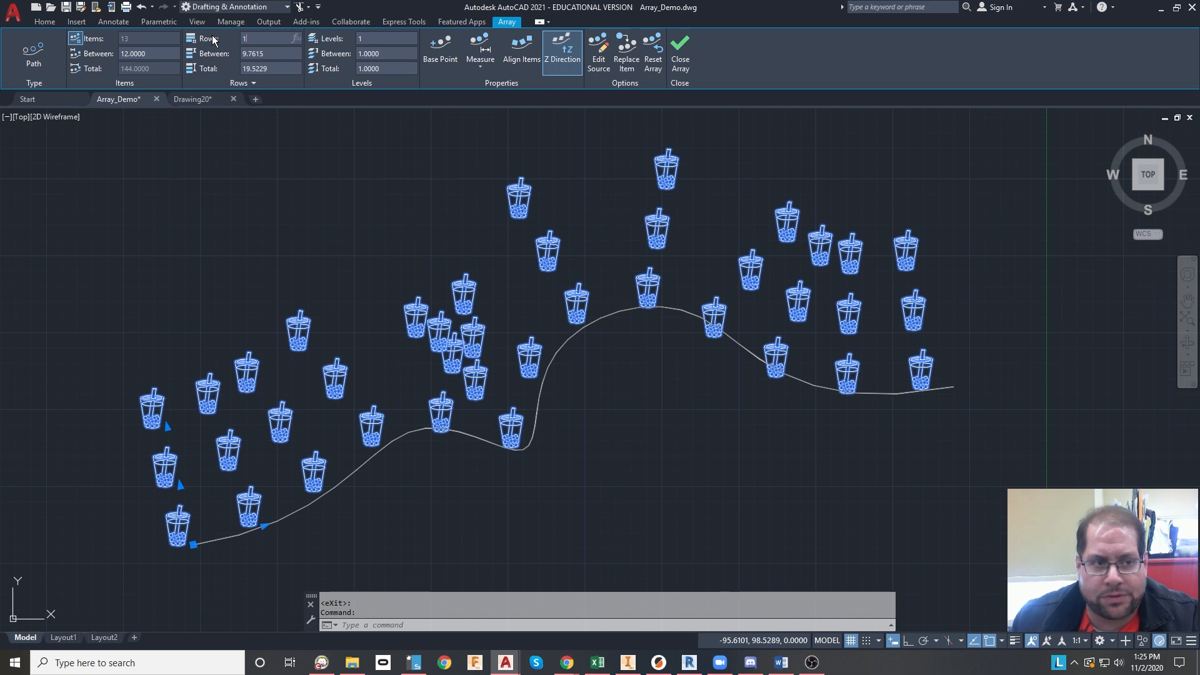
key("Return")
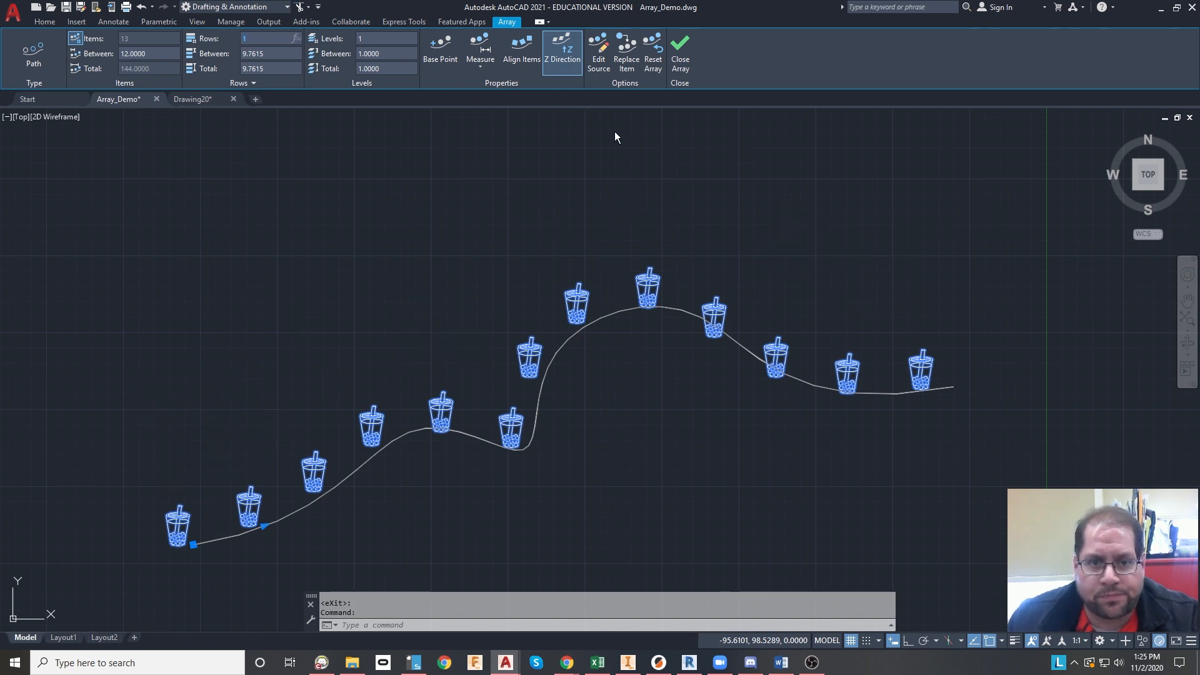
left_click(679, 57)
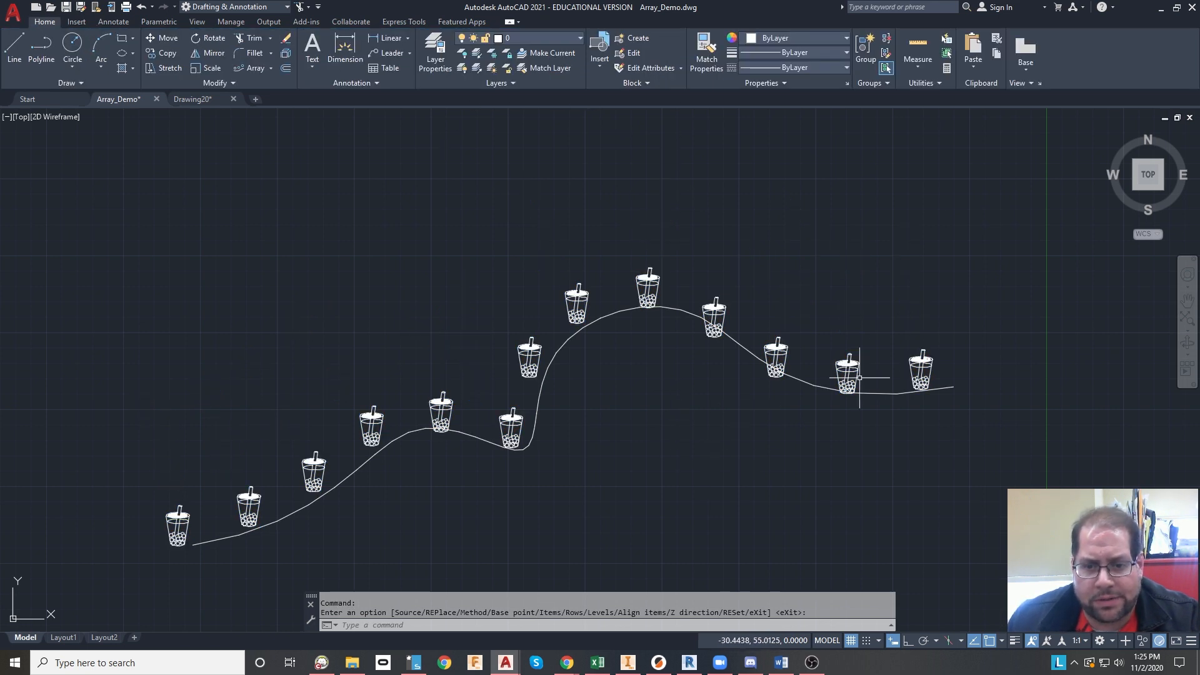
- Delete the wavy path curve and reduce the remaining cup array's item spacing to about 5.75 units
left_click(811, 384)
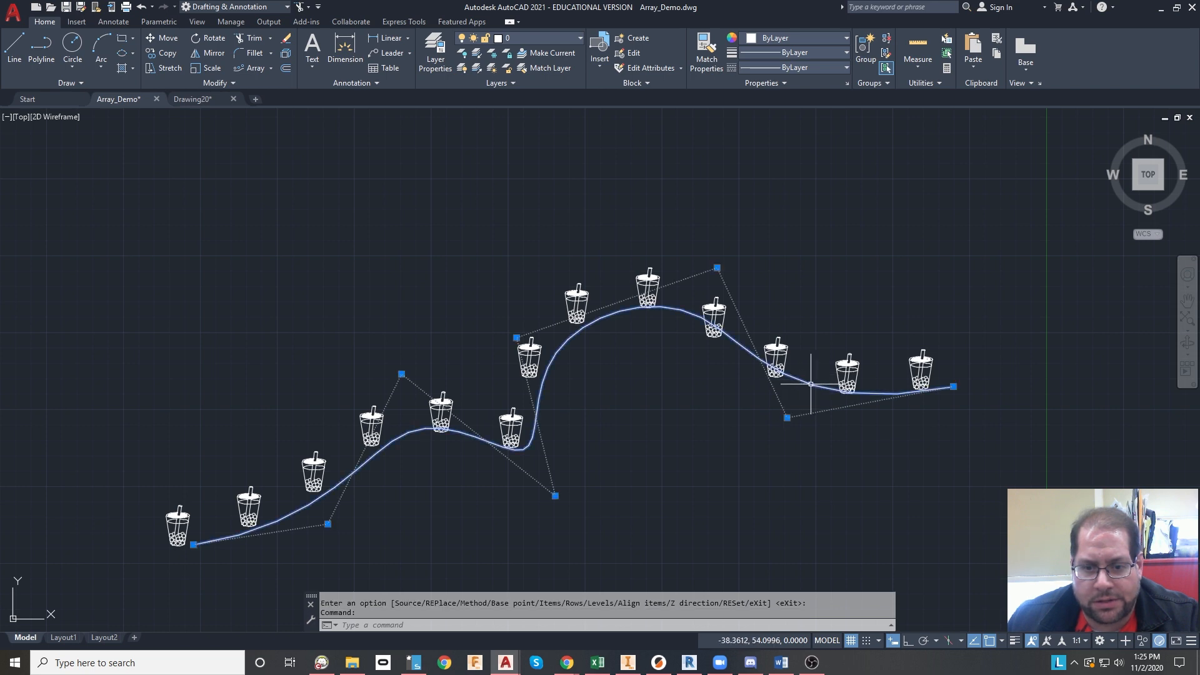
key("Delete")
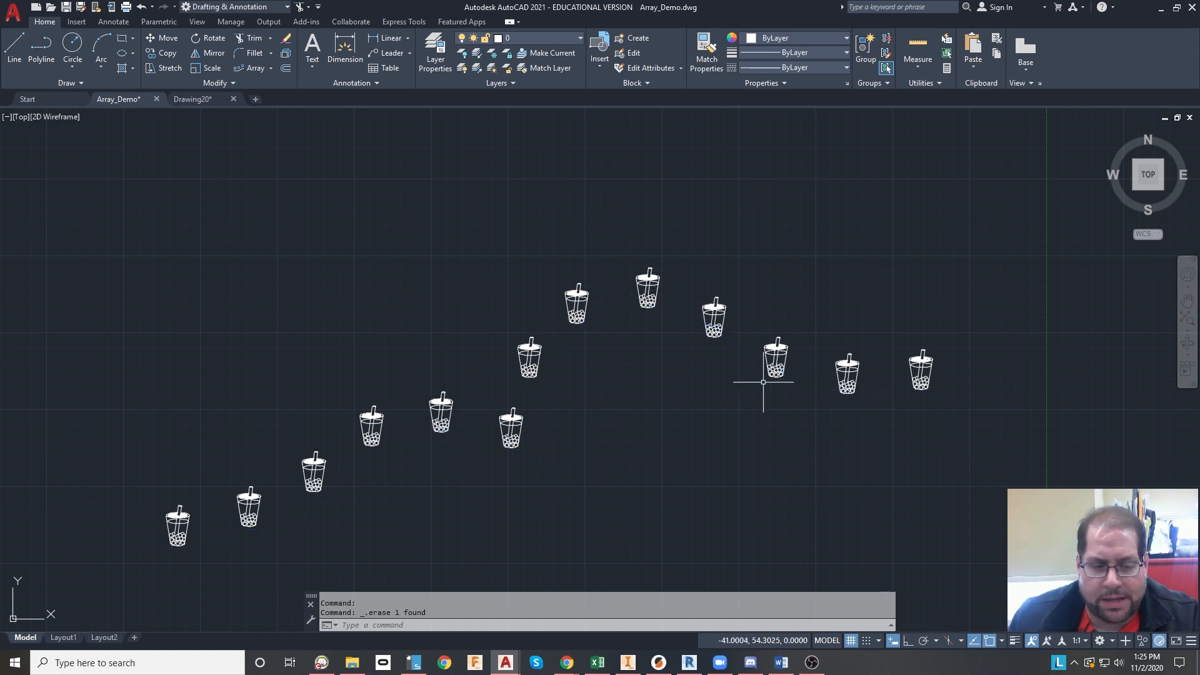
left_click(629, 424)
left_click(541, 447)
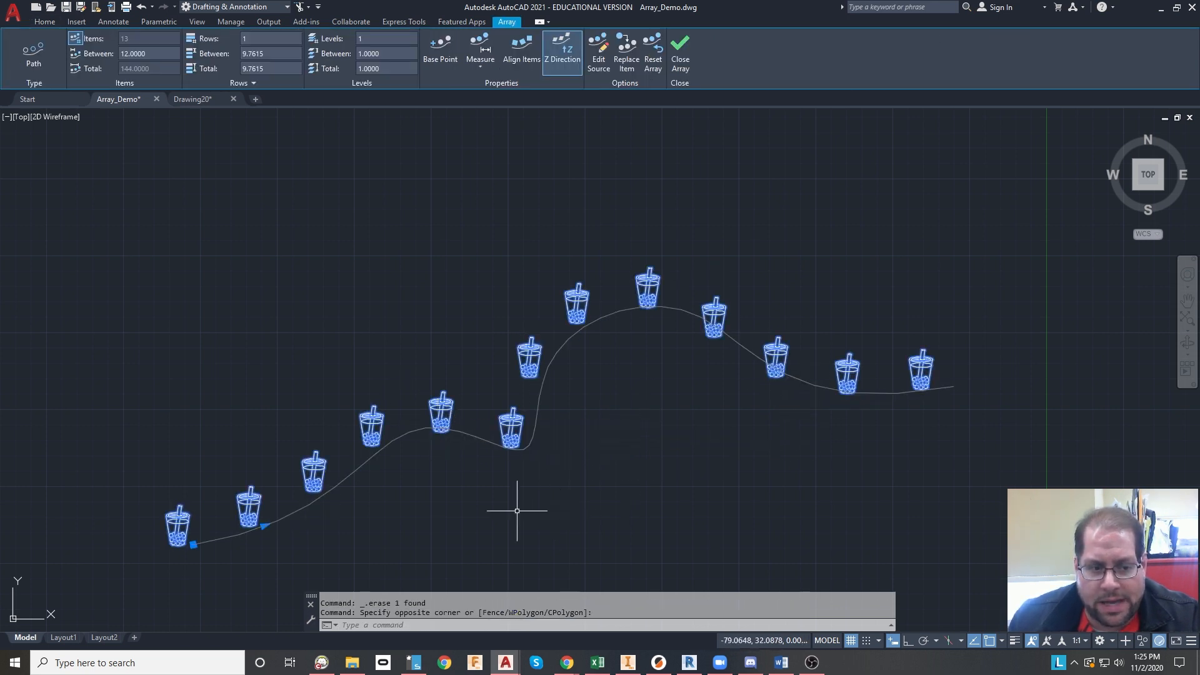
left_click(264, 526)
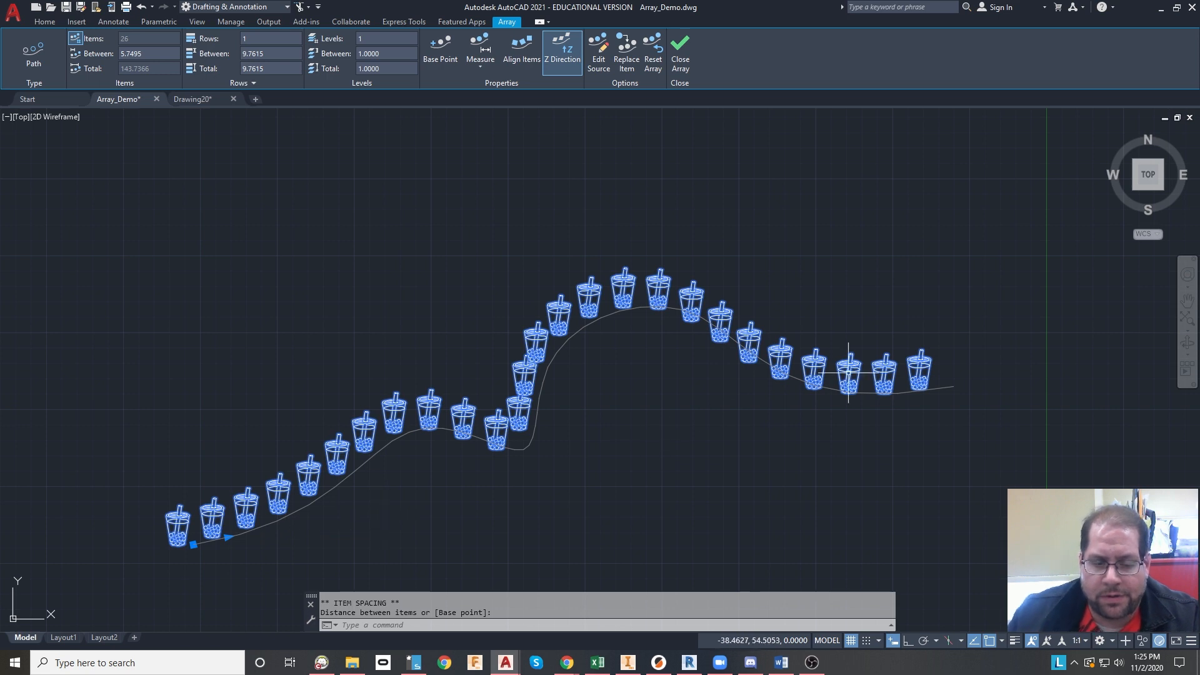
mouse_move(662, 458)
middle_mouse_down()
mouse_move(628, 392)
mouse_move(714, 417)
middle_mouse_up()
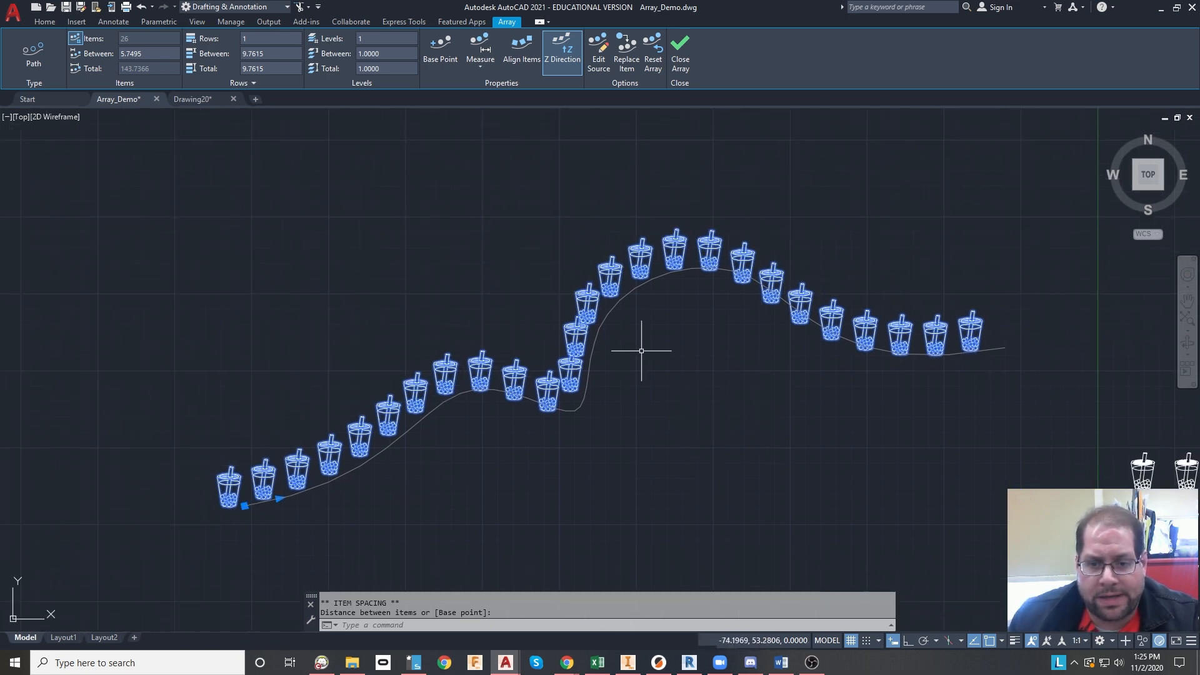
mouse_move(744, 356)
middle_mouse_down()
mouse_move(683, 351)
mouse_move(648, 375)
middle_mouse_up()
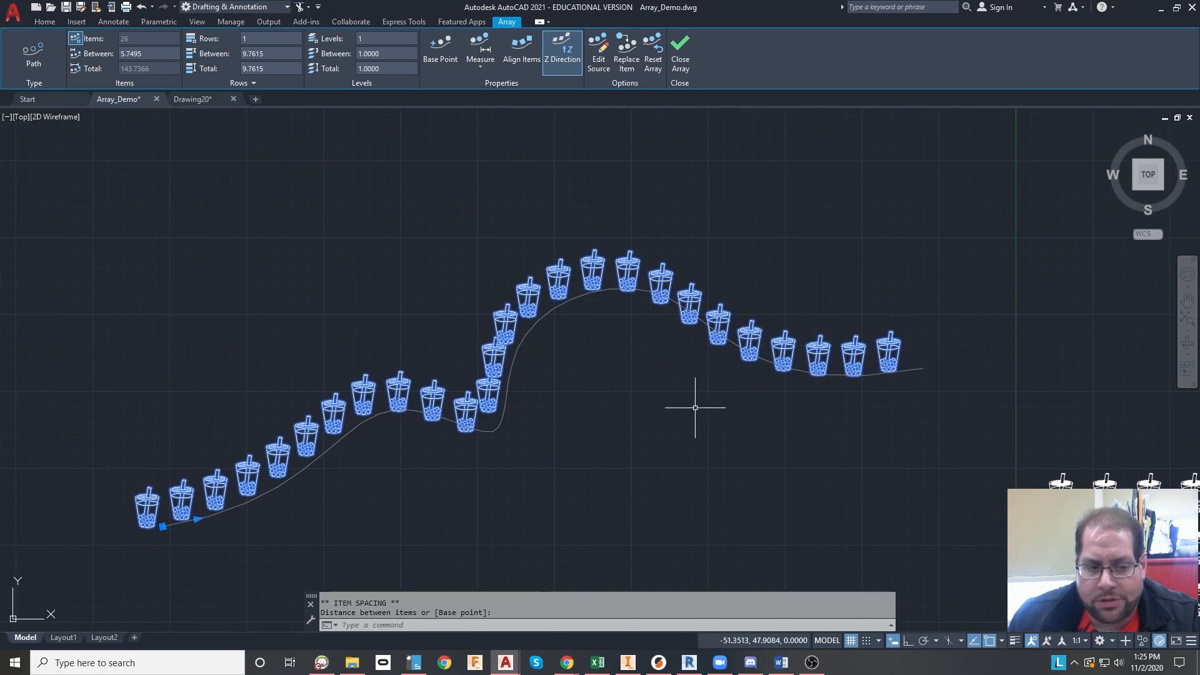
key("Escape")
key("Escape")
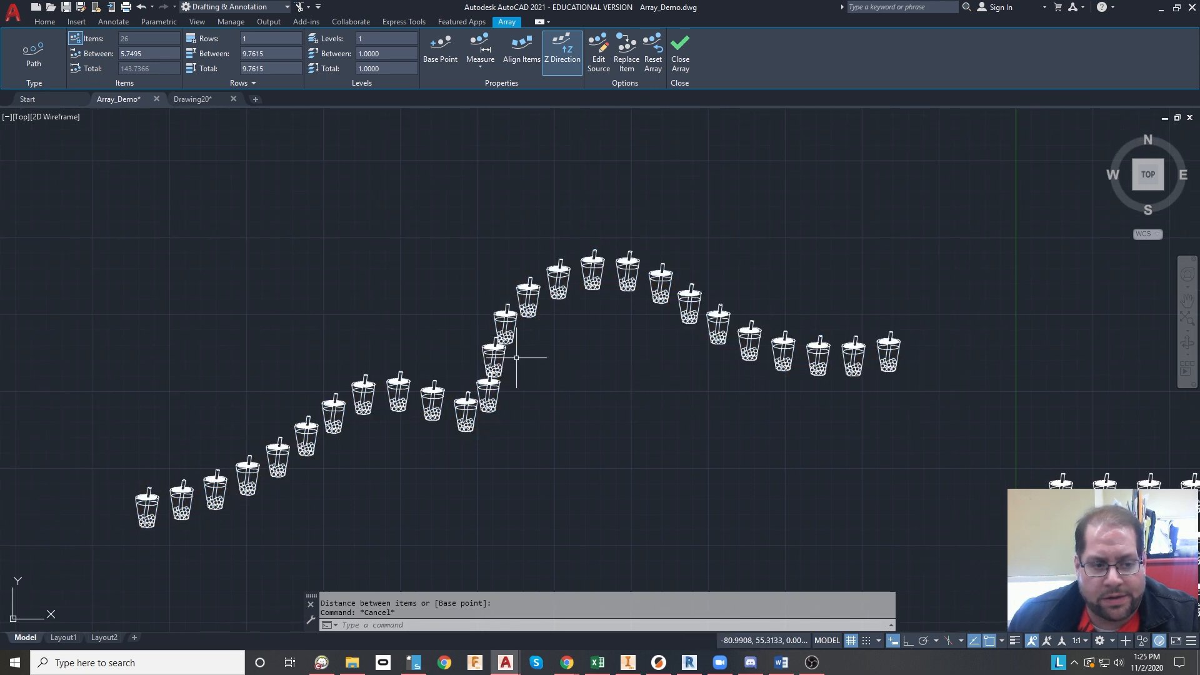
- Undo the cup array's spacing change and the deletion of the path curve
key("ctrl+z")
key("ctrl+z")
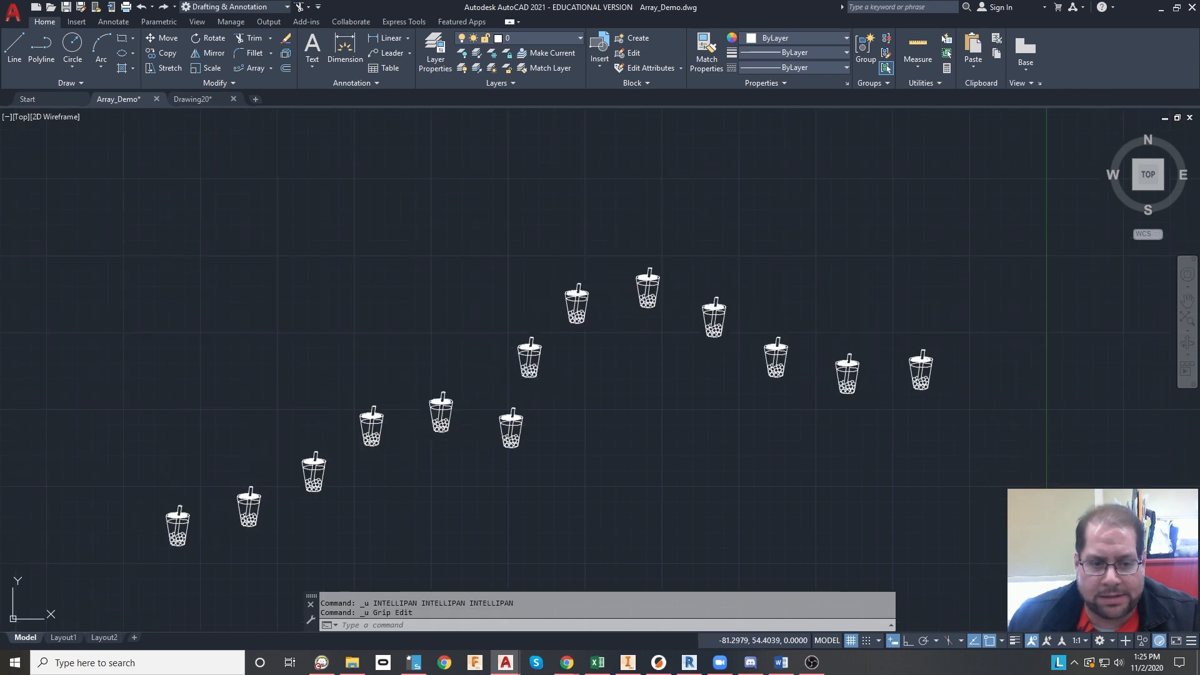
key("ctrl+z")
- Reshape the path curve by stretching its last lower control point above the right-hand peak and its middle lower control point up and left
left_click(953, 391)
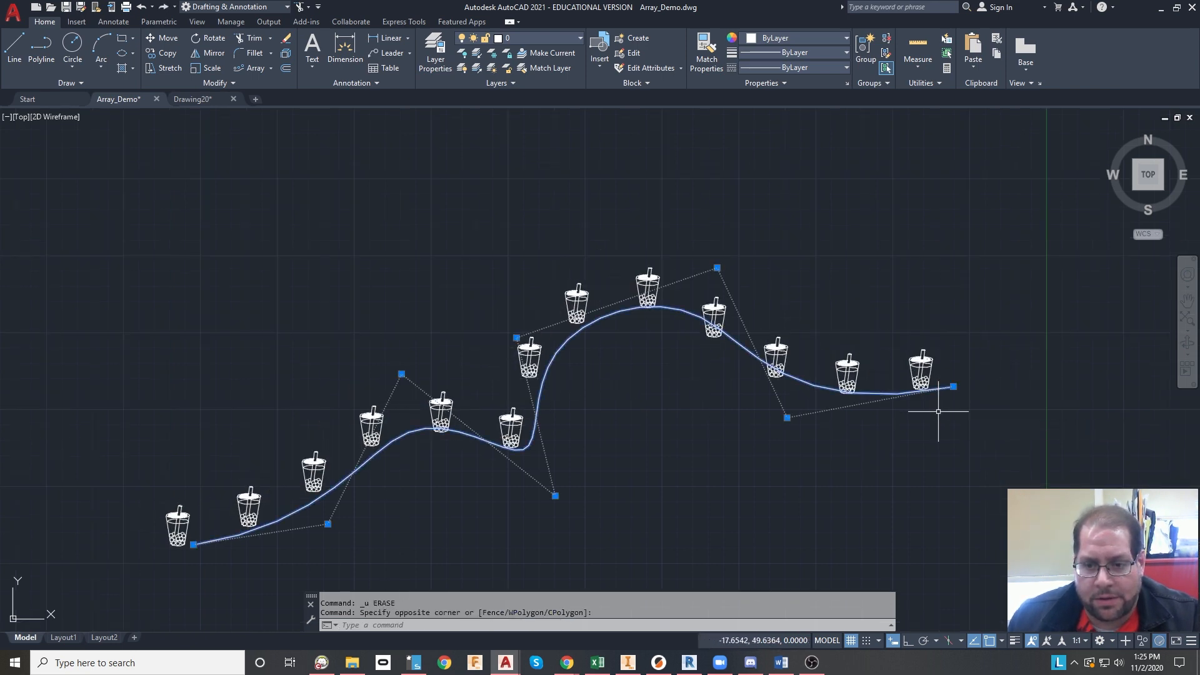
left_click(787, 417)
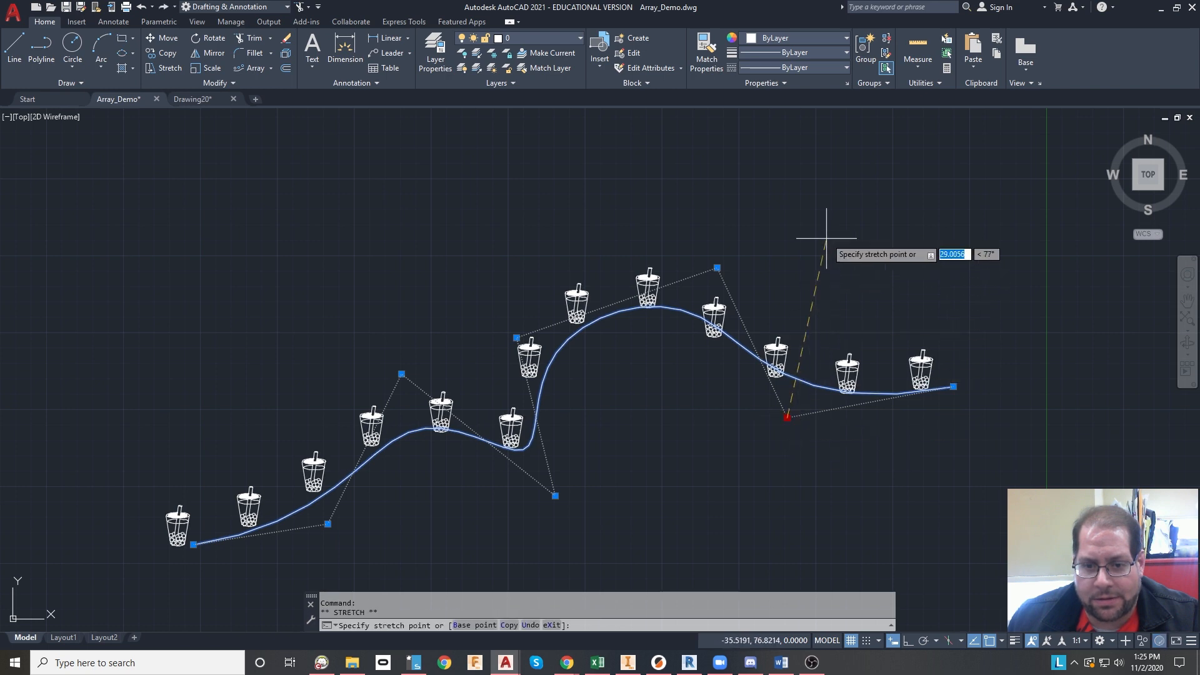
left_click(864, 175)
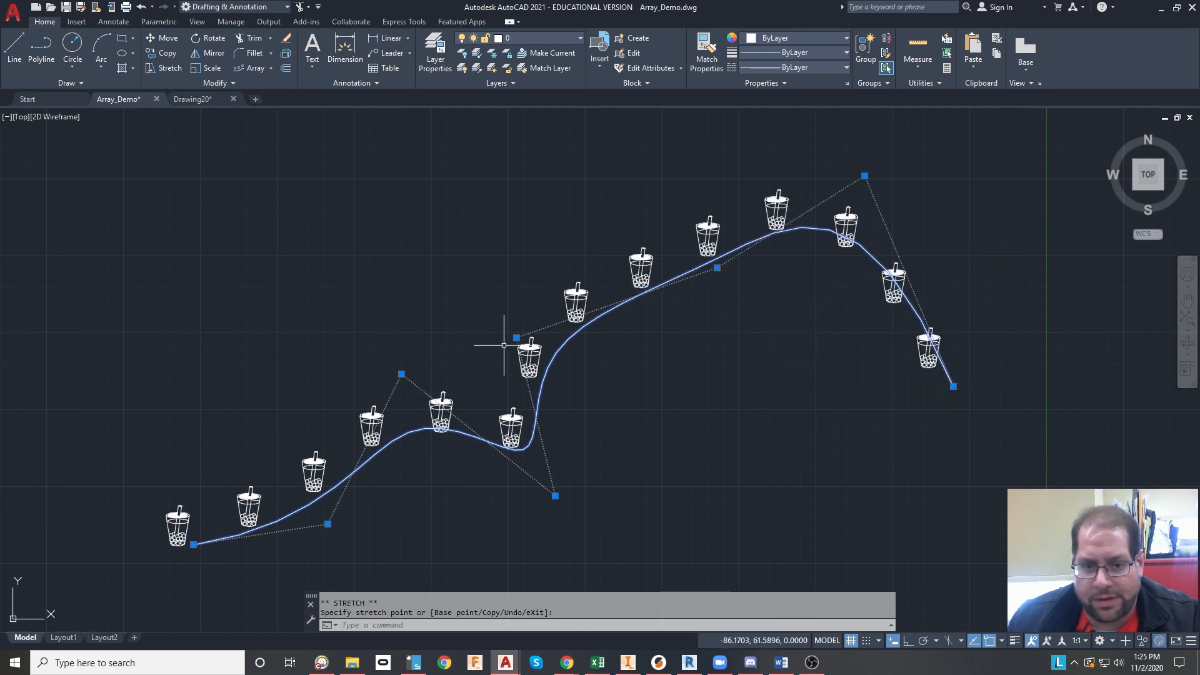
left_click(555, 495)
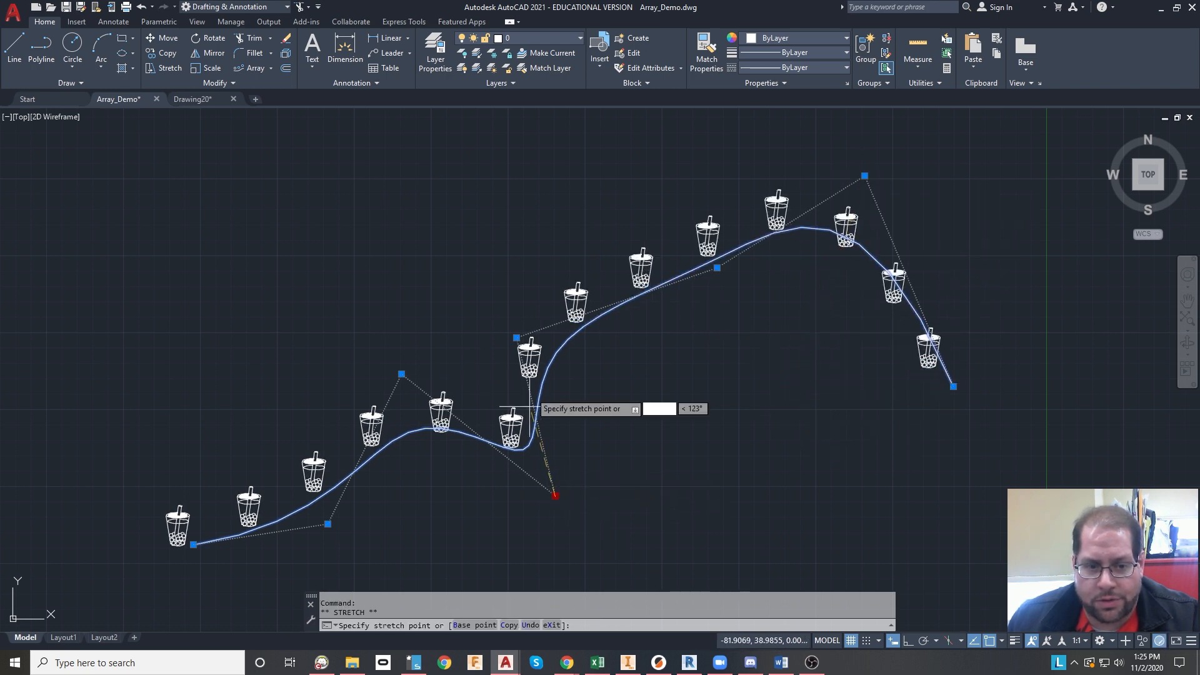
left_click(350, 247)
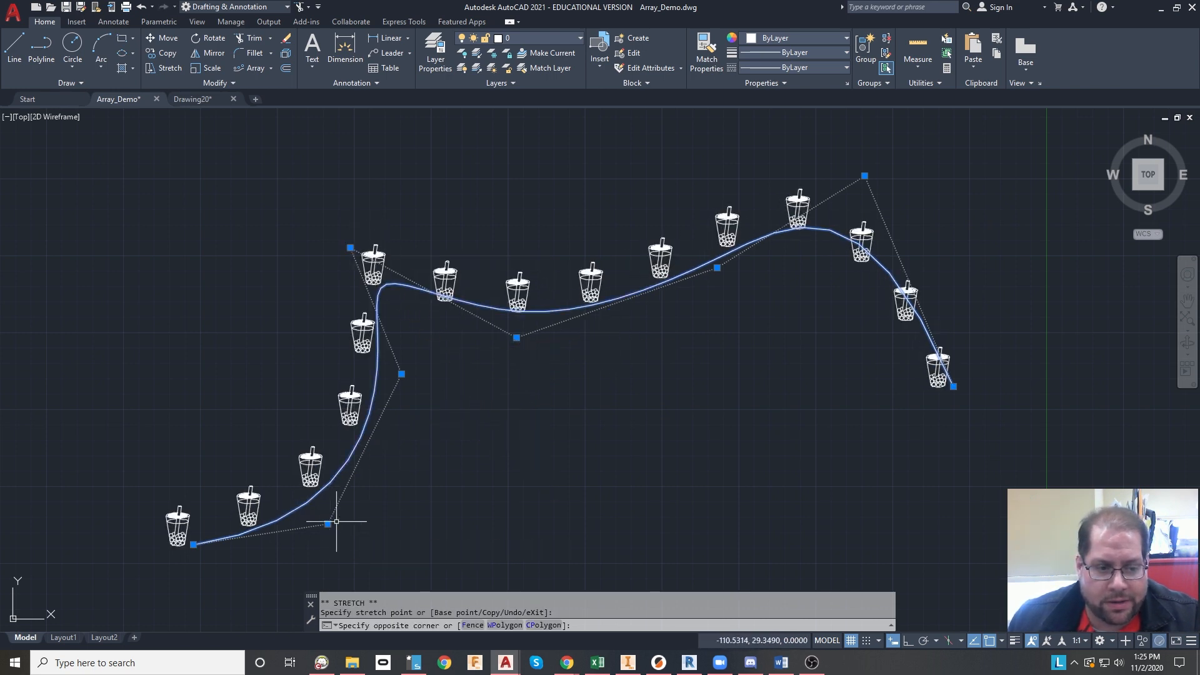
- Stretch the path curve's second control point from the lower end about 19.4 units up and left, and delete the curve
left_click(328, 525)
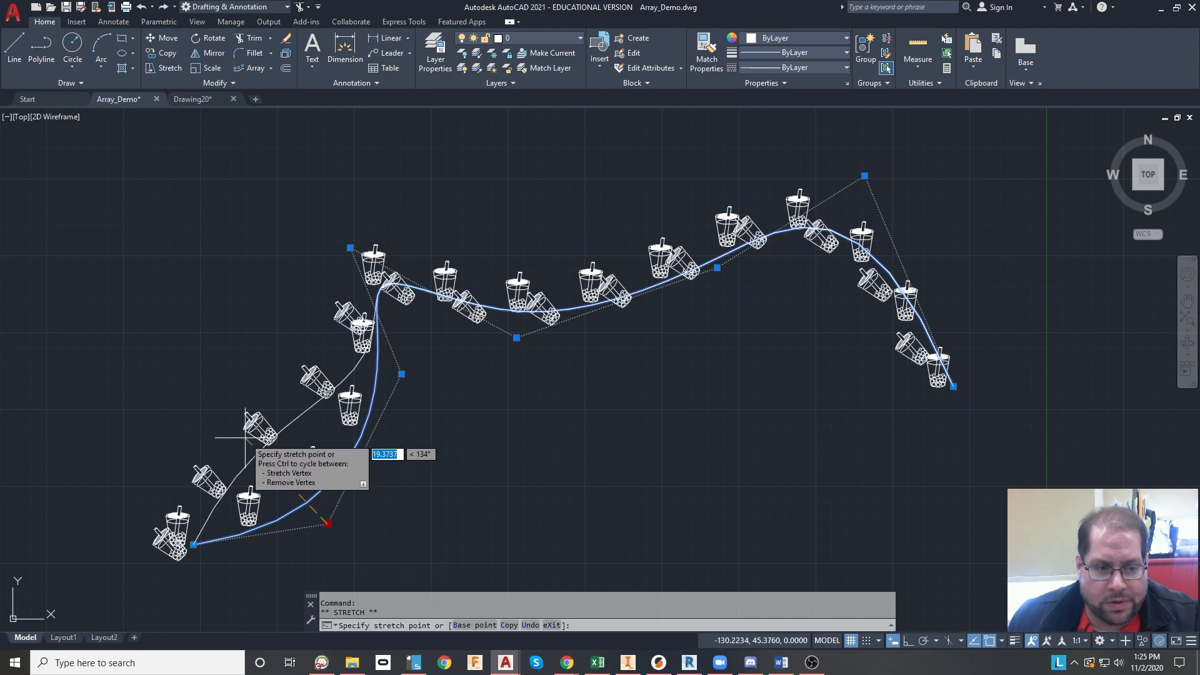
left_click(245, 438)
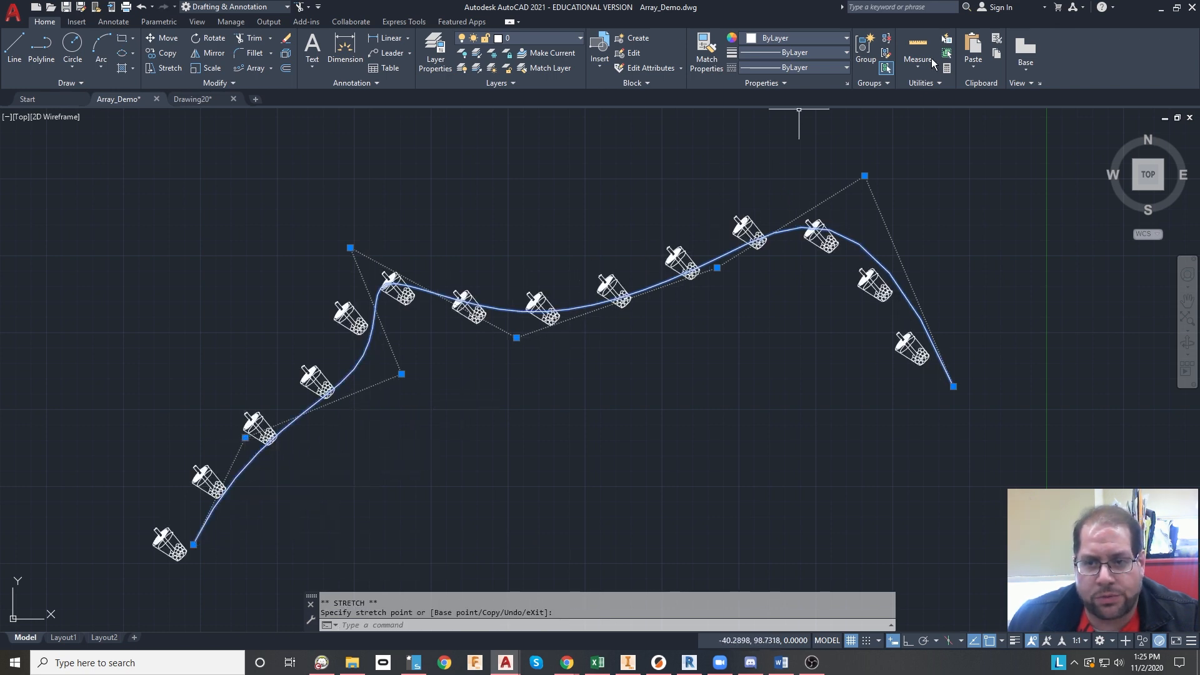
key("Escape")
key("Delete")
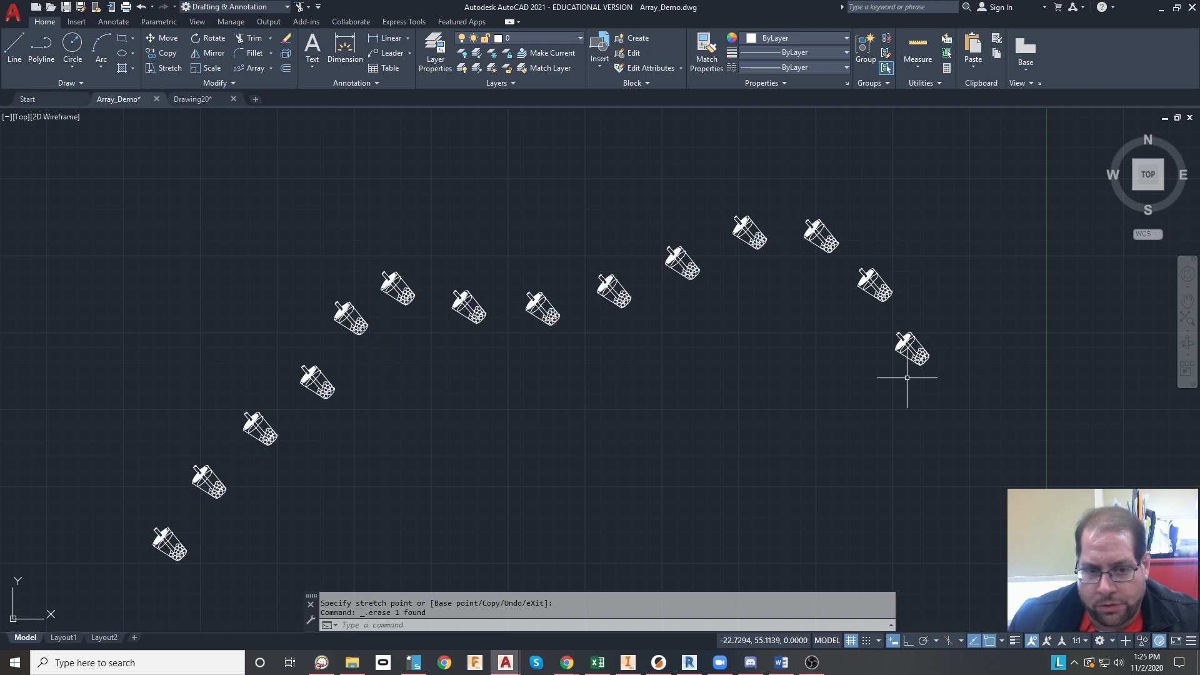
- Reduce the remaining path array's item spacing to about 6.37 units and close the array edit
left_click(672, 333)
left_click(553, 247)
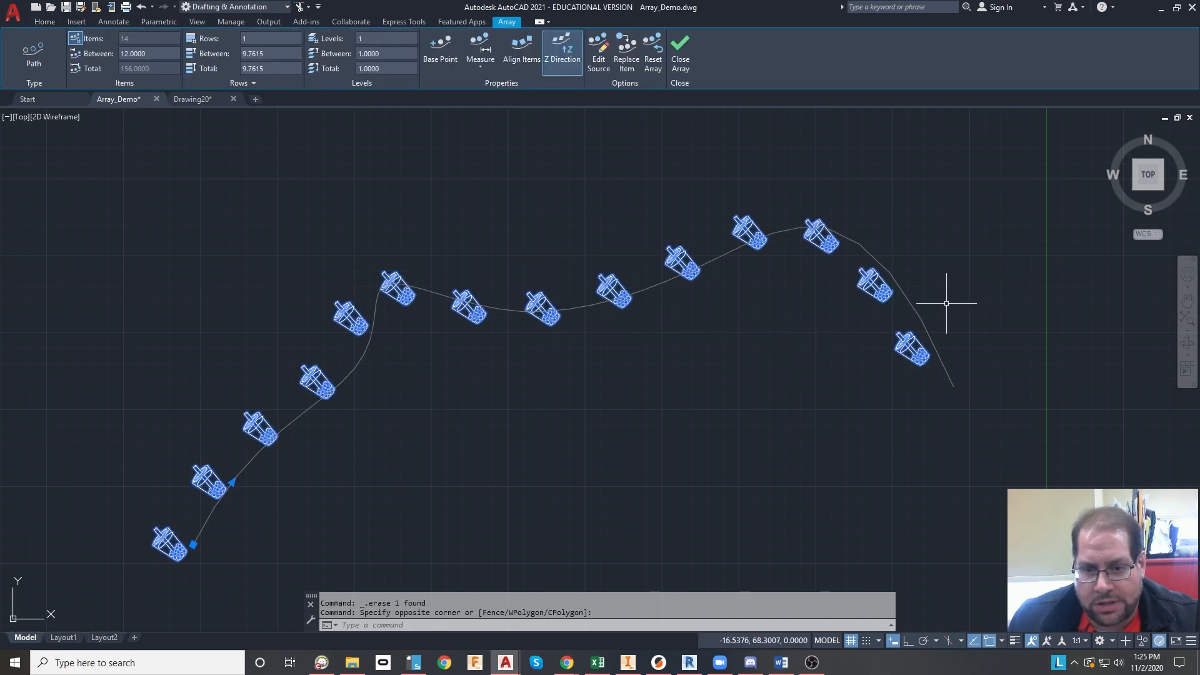
left_click(232, 482)
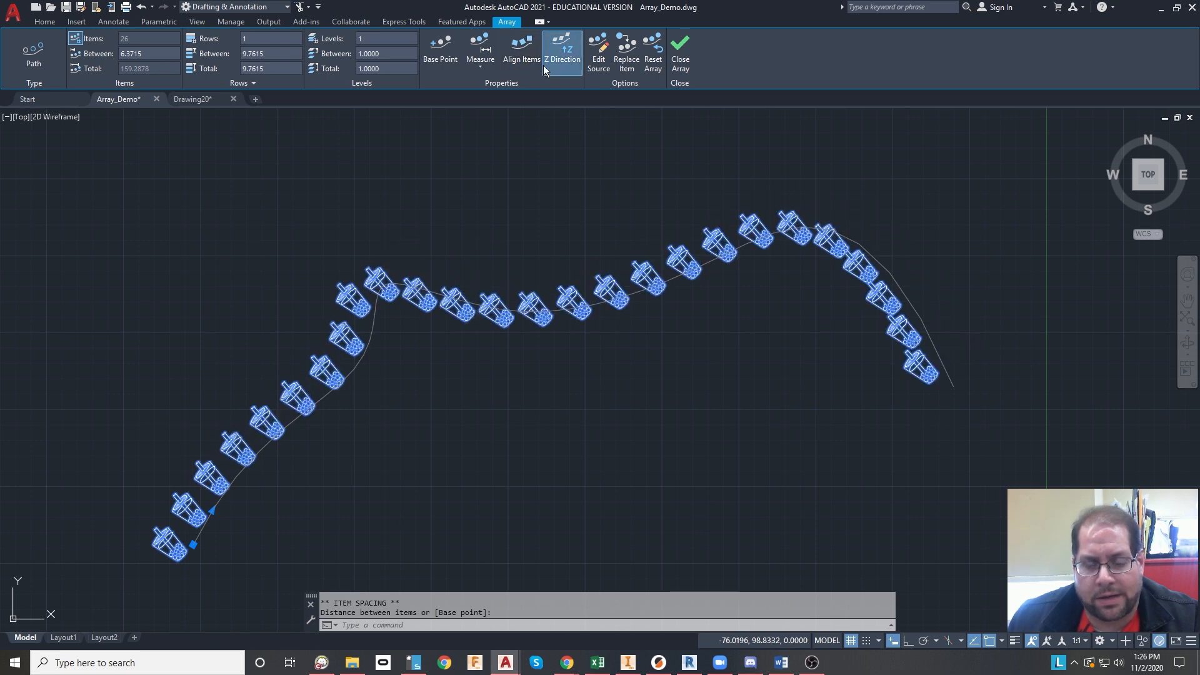
left_click(681, 62)
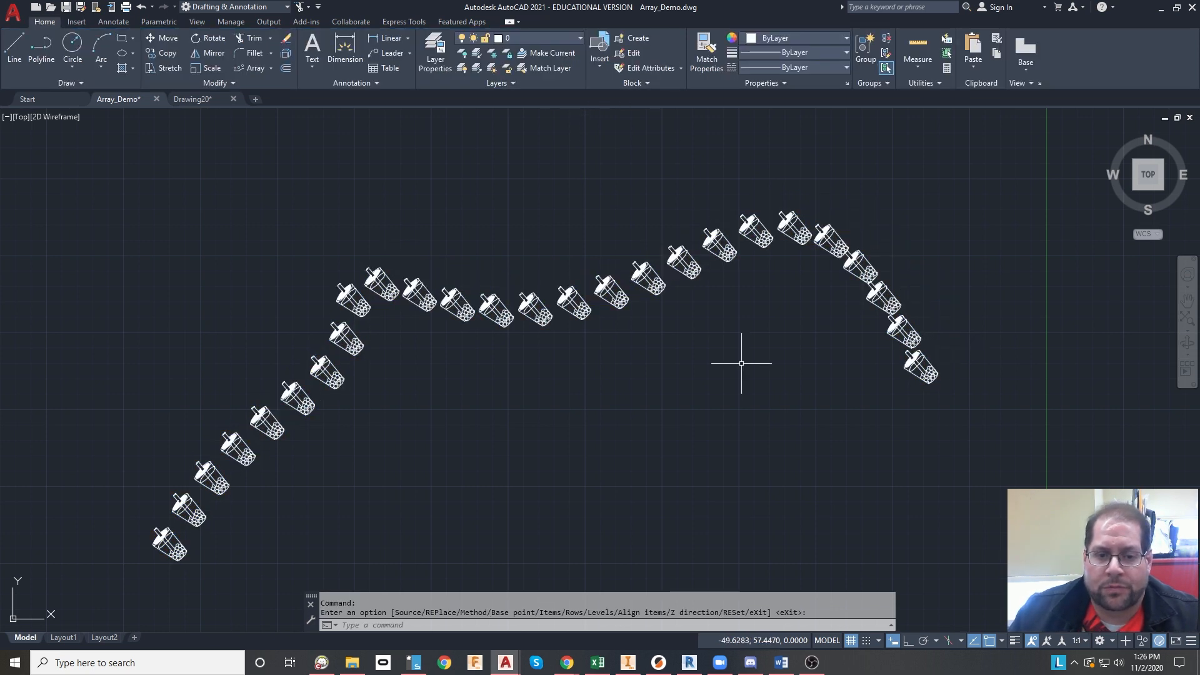
- Review the path array of cups, the rectangular cup grid and the polar array around the cat face
scroll(740, 354, "down", 2)
middle_click_drag(847, 384, 502, 300)
middle_click_drag(707, 392, 684, 412)
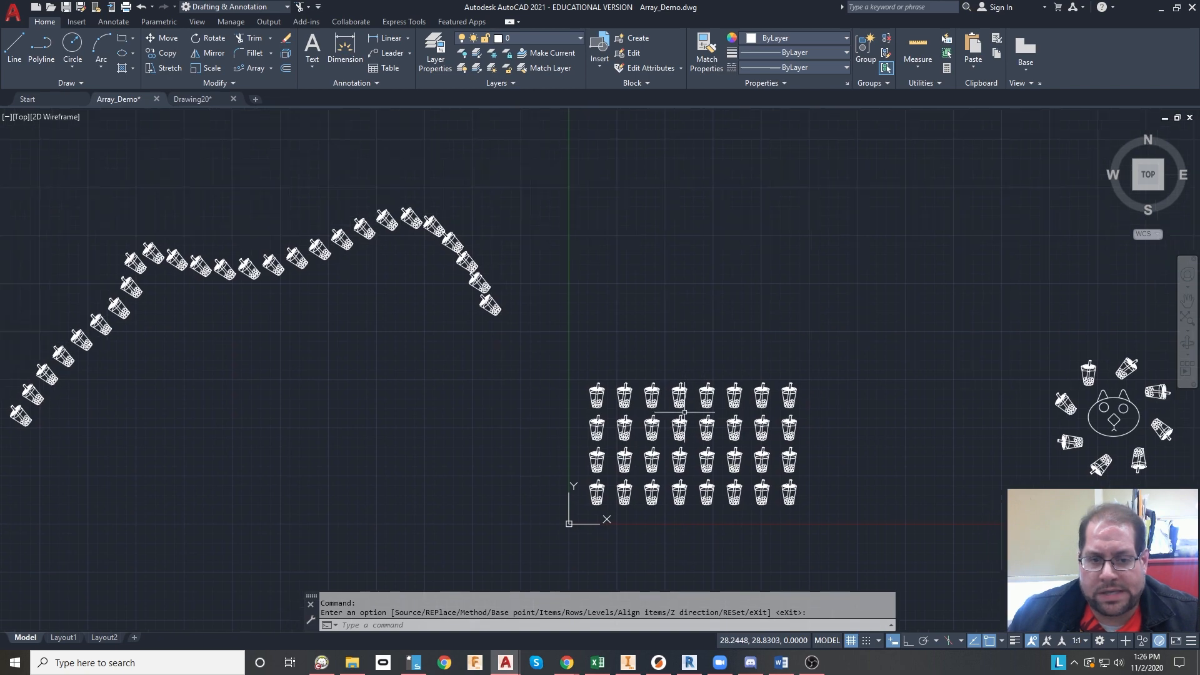
middle_click_drag(691, 461, 278, 486)
scroll(782, 523, "up", 6)
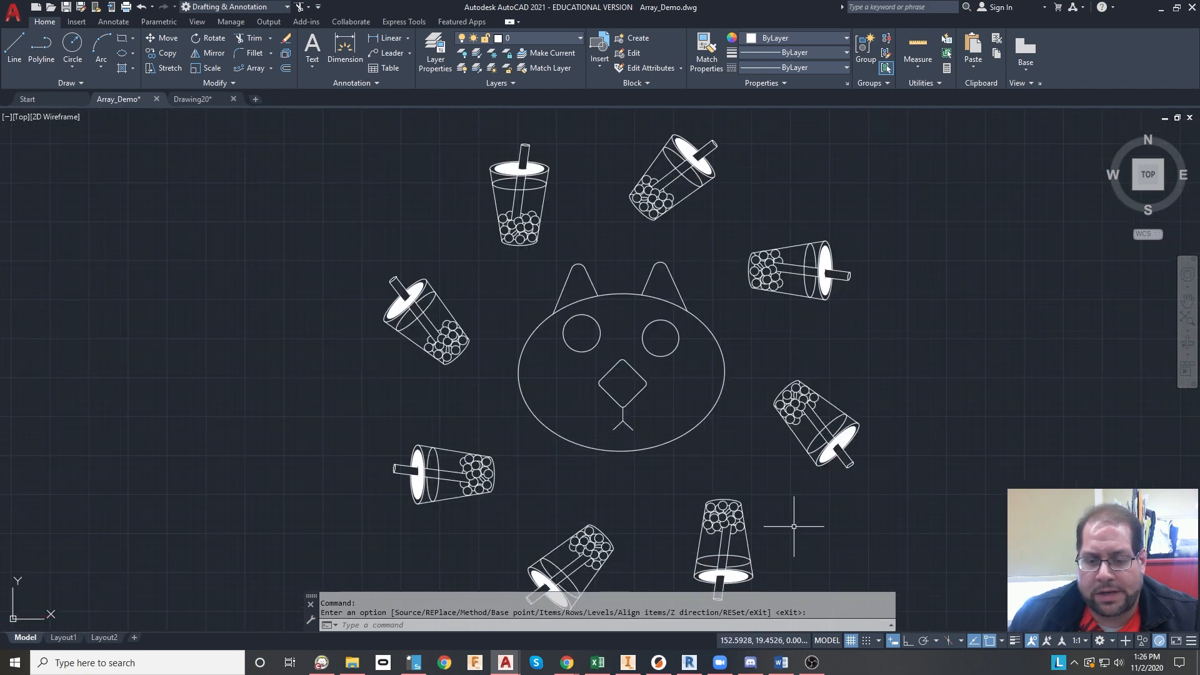
scroll(781, 504, "down", 2)
middle_click_drag(745, 494, 1157, 477)
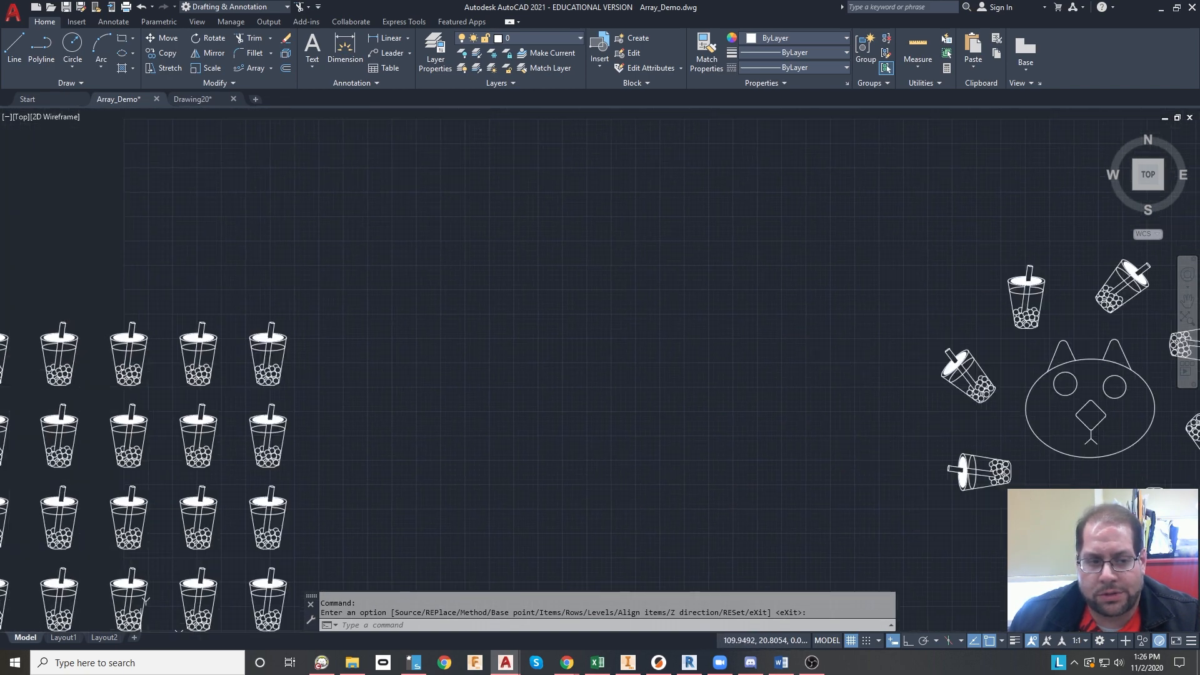
scroll(118, 464, "down", 2)
middle_click_drag(119, 464, 861, 442)
middle_click_drag(430, 372, 742, 552)
scroll(534, 479, "up", 2)
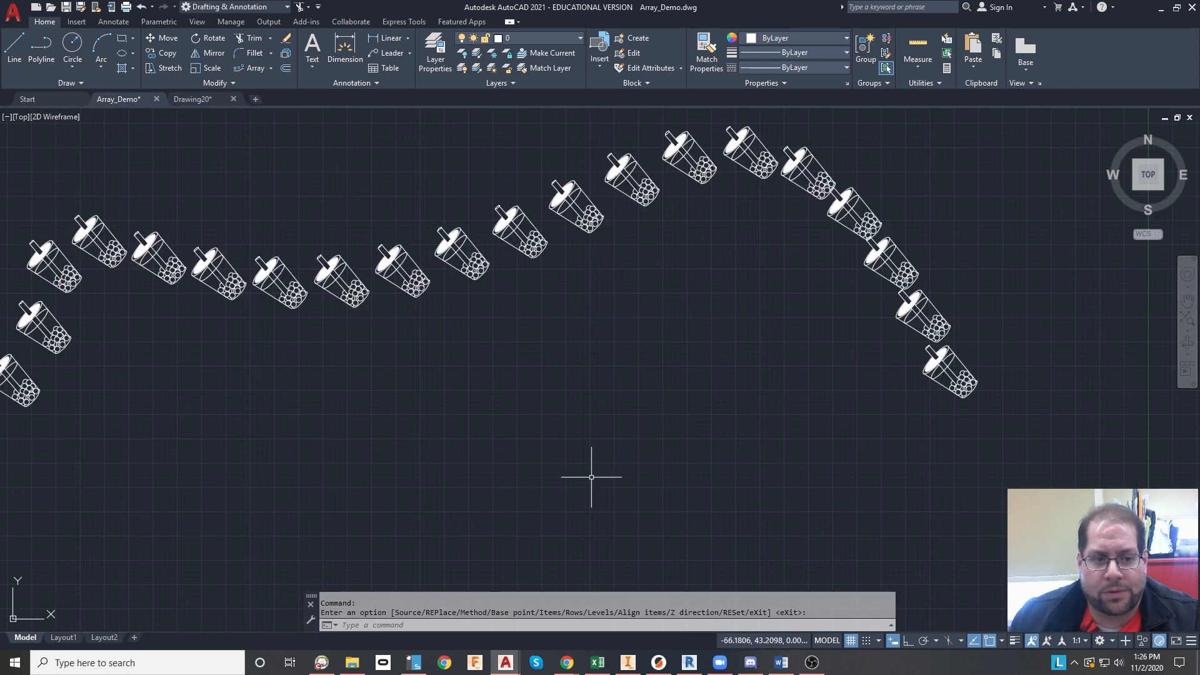
middle_click_drag(591, 477, 650, 494)
scroll(651, 493, "down", 4)
scroll(656, 356, "up", 2)
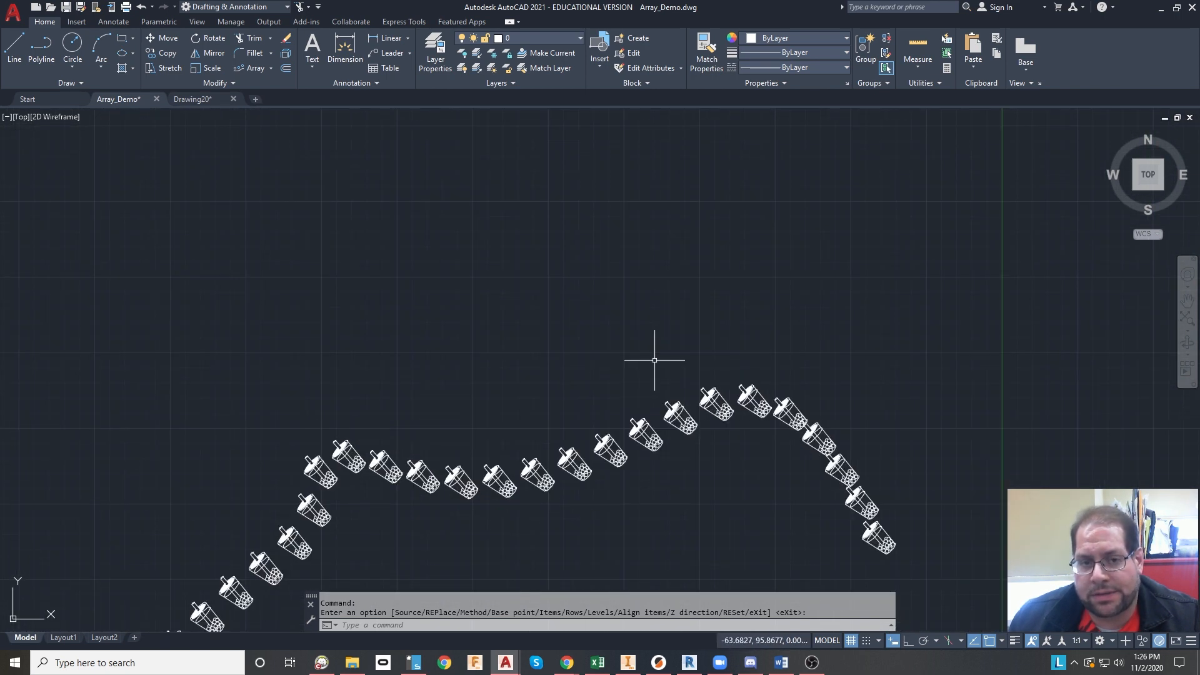
middle_click_drag(653, 458, 573, 281)
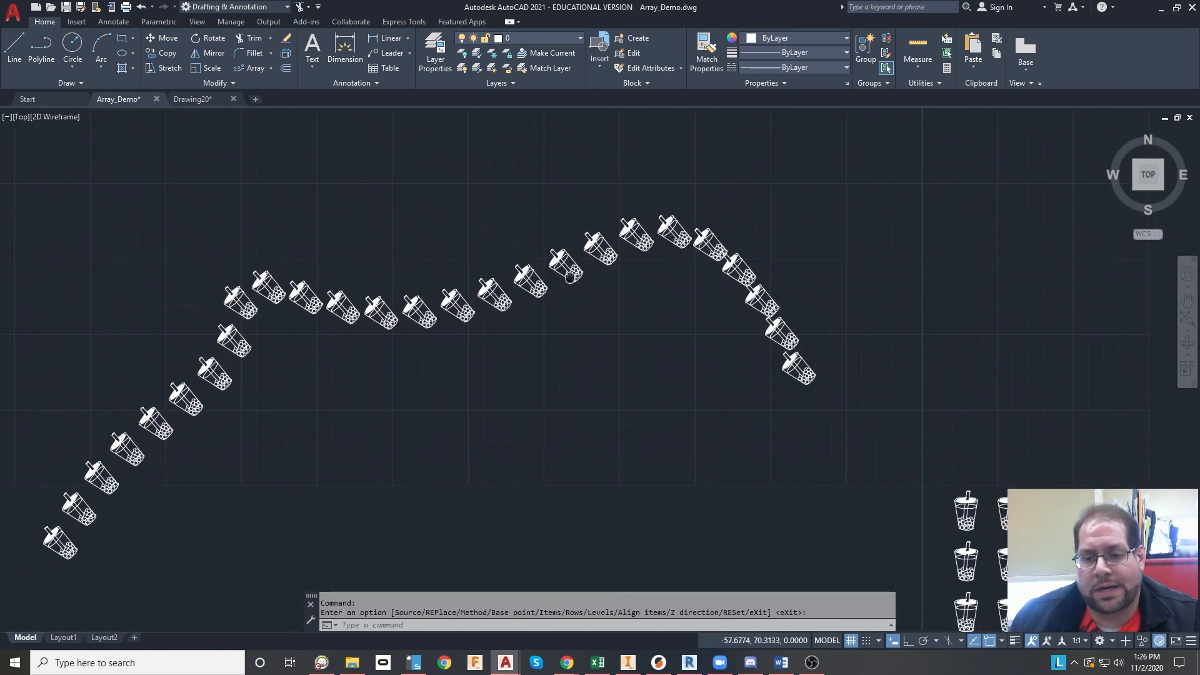
middle_click_drag(1039, 340, 790, 215)
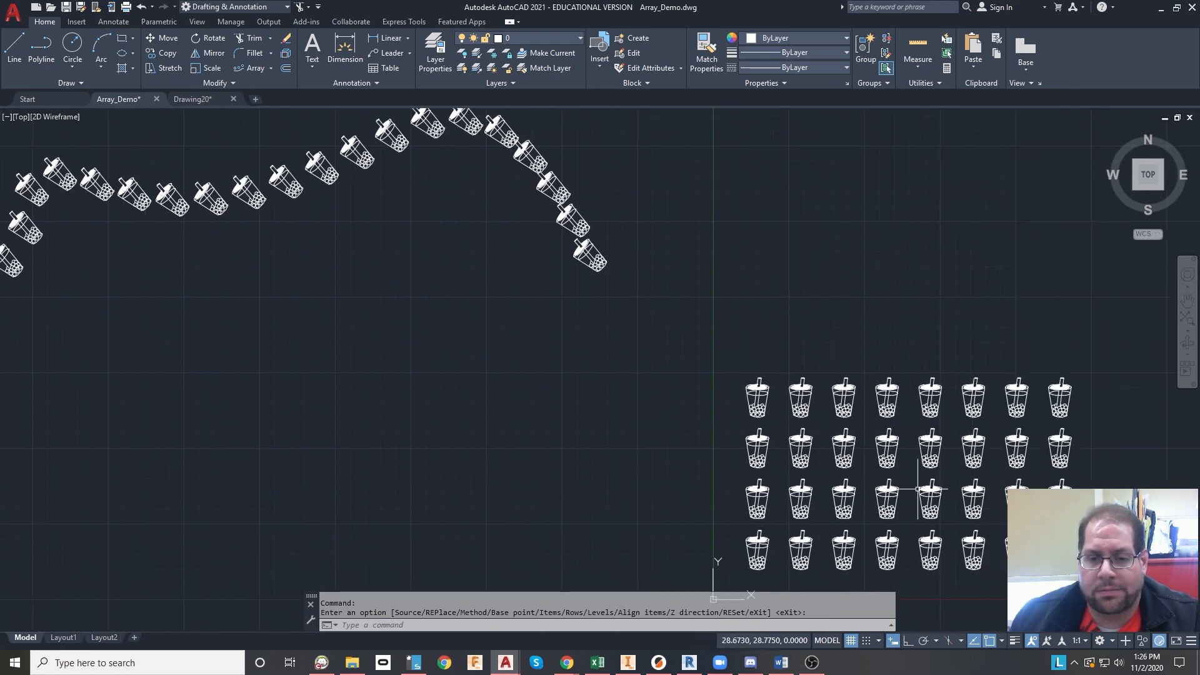
middle_click_drag(918, 490, 805, 426)
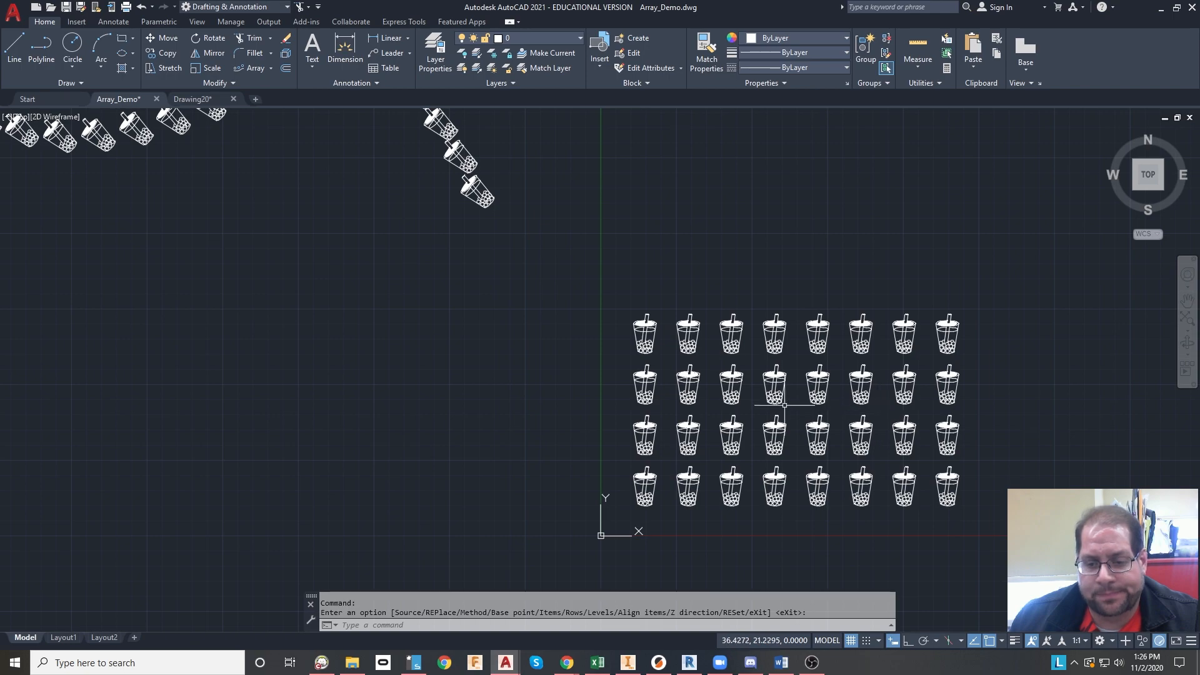